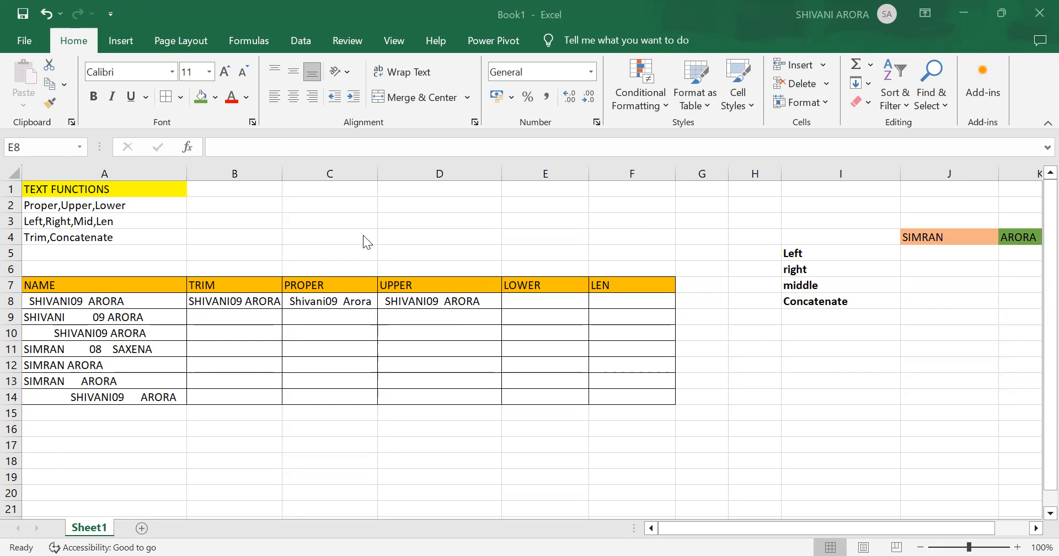
# - Clear the existing TRIM, PROPER and UPPER formulas from cells B8, C8 and D8
pyautogui.click(251, 297)
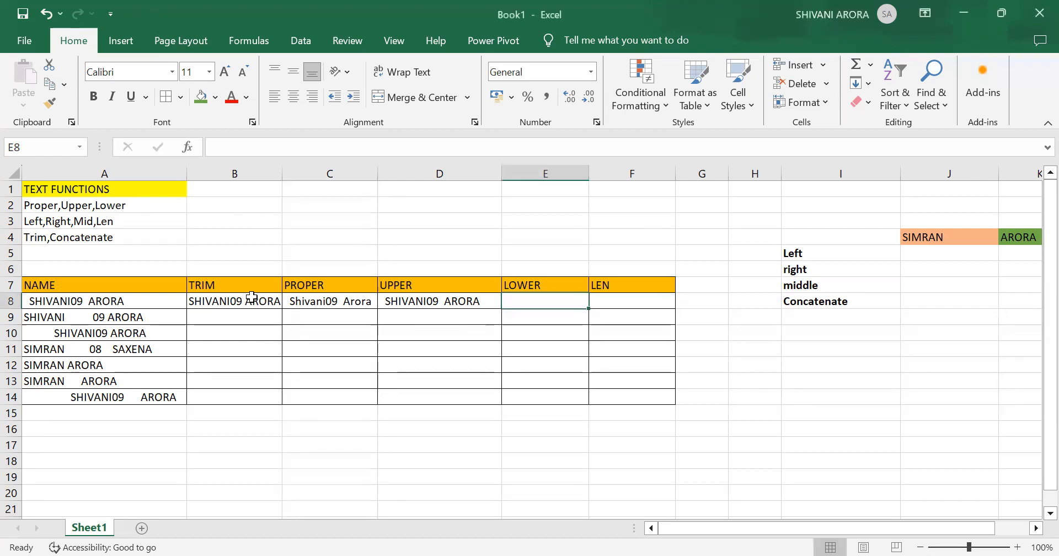
pyautogui.click(235, 303)
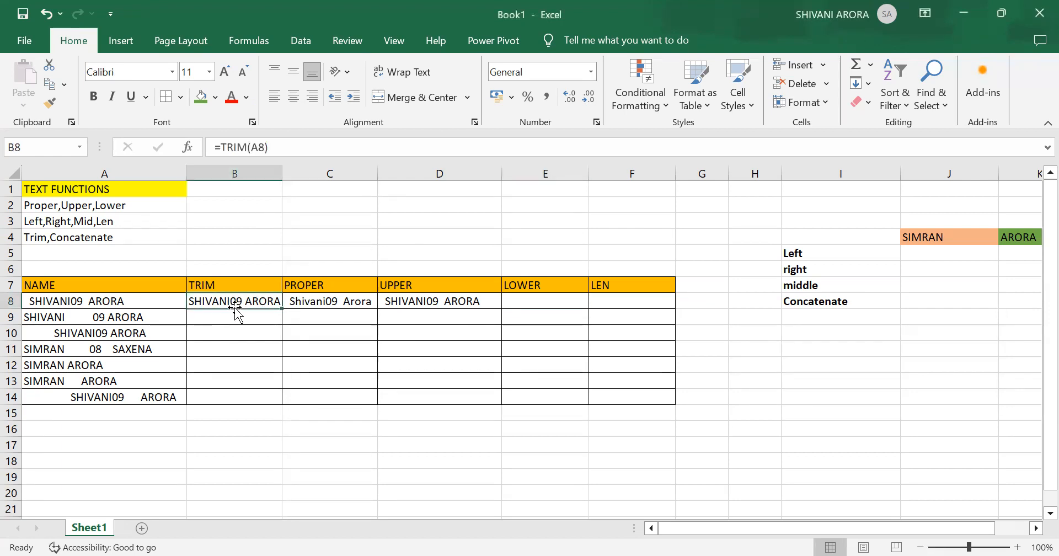
pyautogui.press('Delete')
pyautogui.click(315, 301)
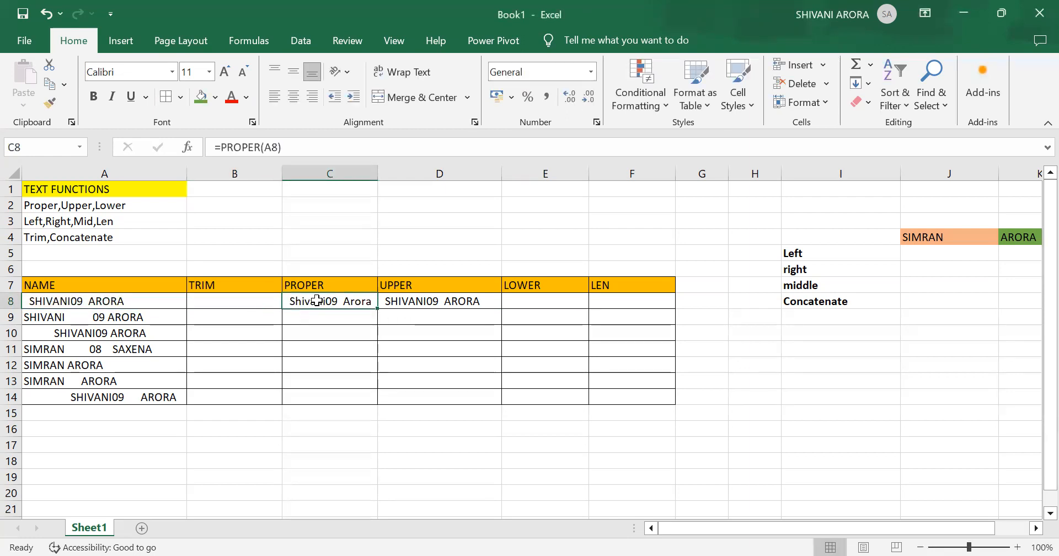
pyautogui.press('Delete')
pyautogui.click(426, 303)
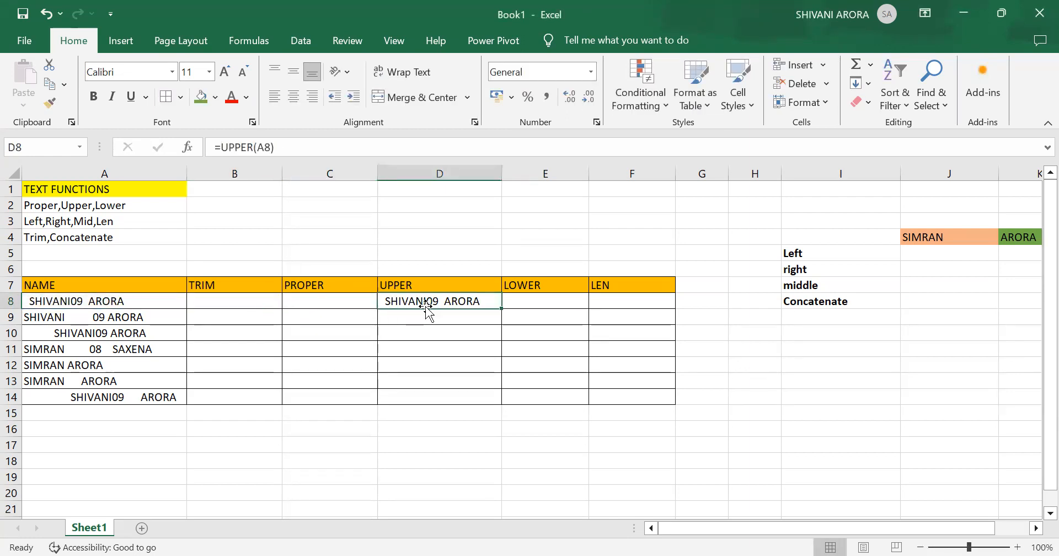
pyautogui.press('BackSpace')
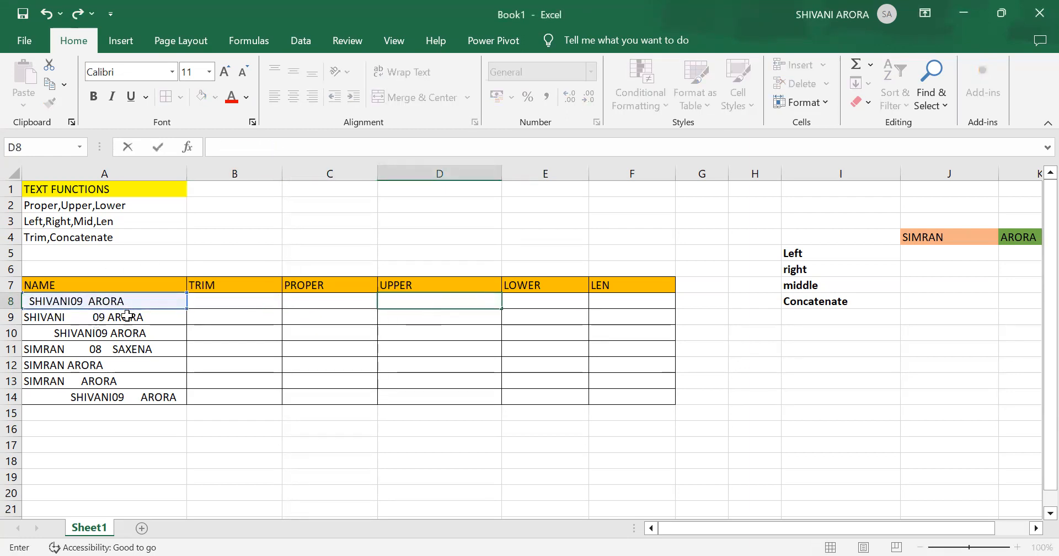
# - Enter the formula =TRIM(A8) in cell B8 to remove the extra spaces from the first name
pyautogui.click(212, 305)
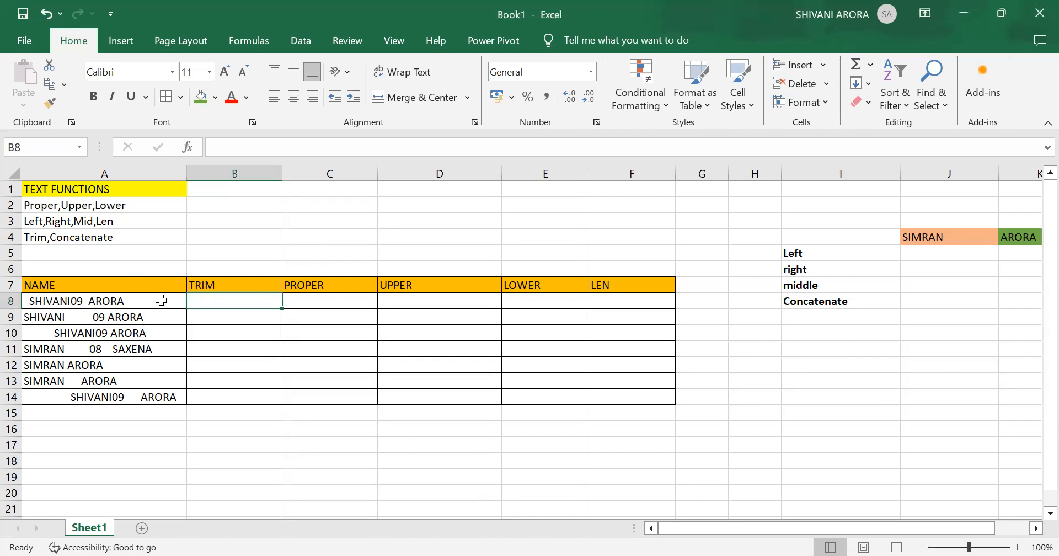
pyautogui.write('=')
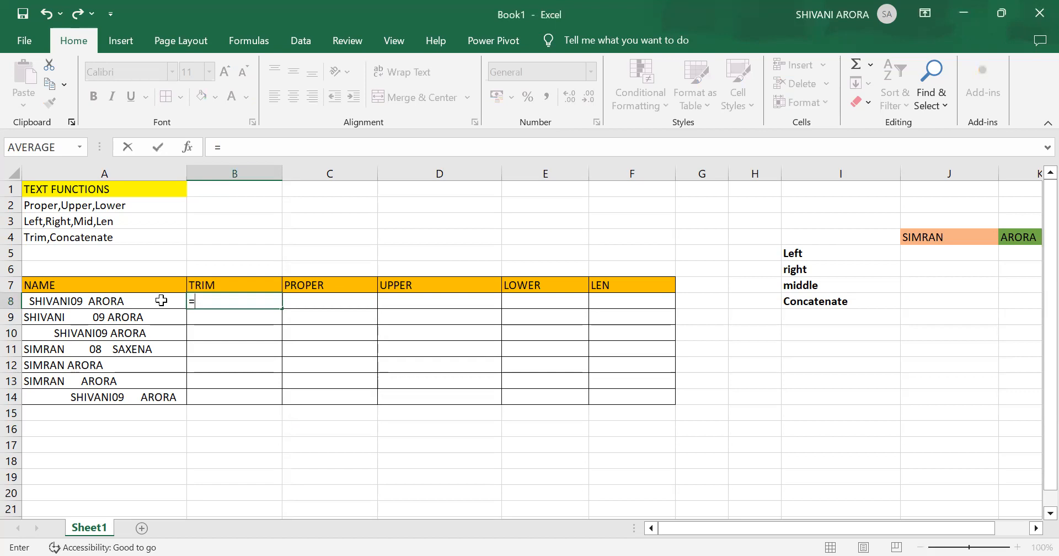
pyautogui.write('TRIM')
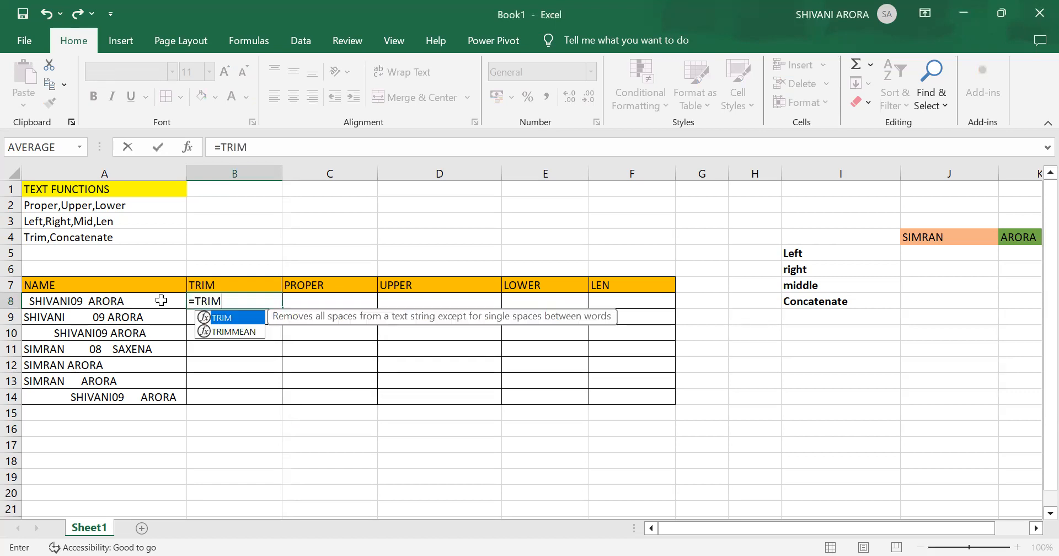
pyautogui.write('(')
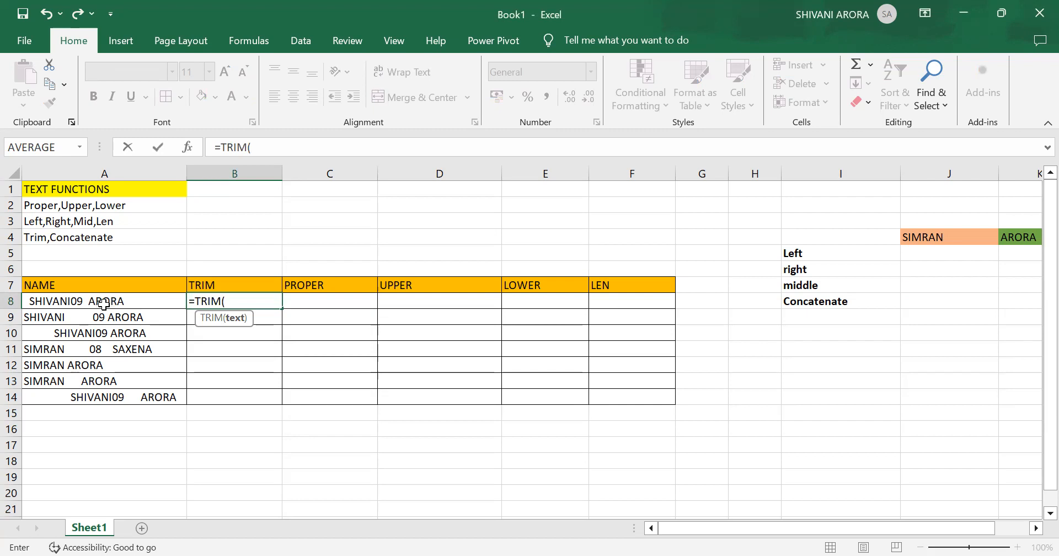
pyautogui.click(108, 303)
pyautogui.write(')')
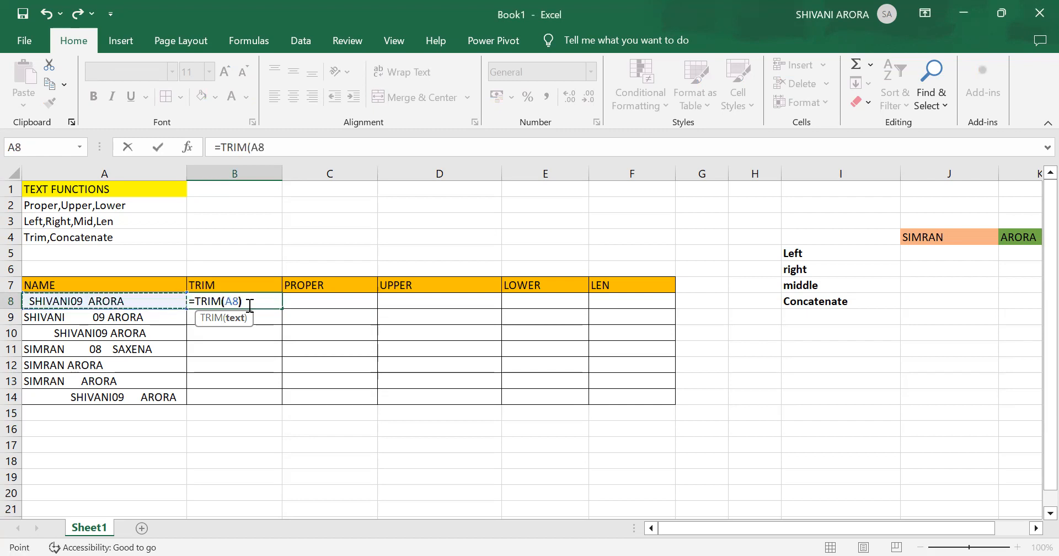
pyautogui.press('Return')
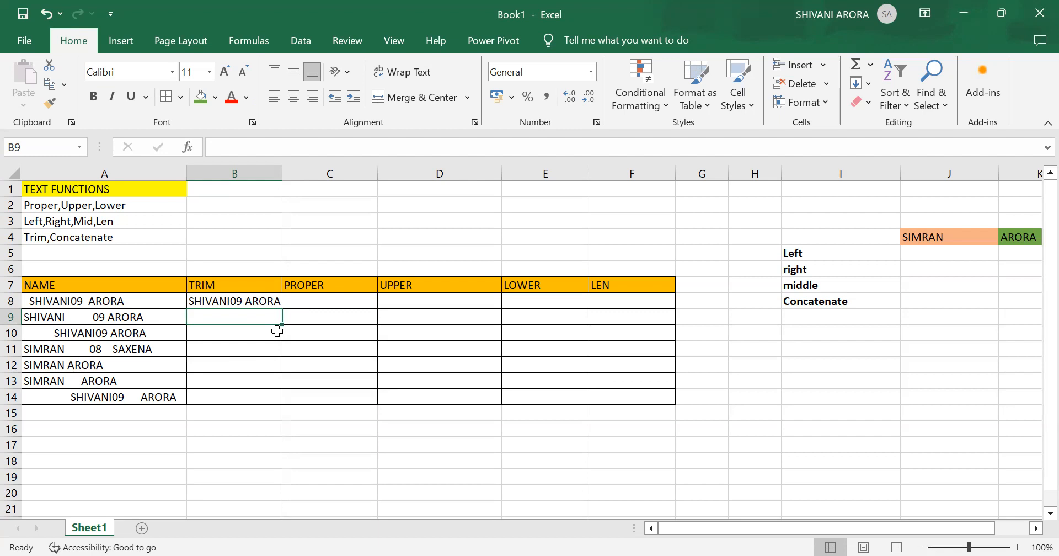
# - Enter the formula =PROPER(A8) in cell C8 to convert the first name to proper case
pyautogui.click(330, 303)
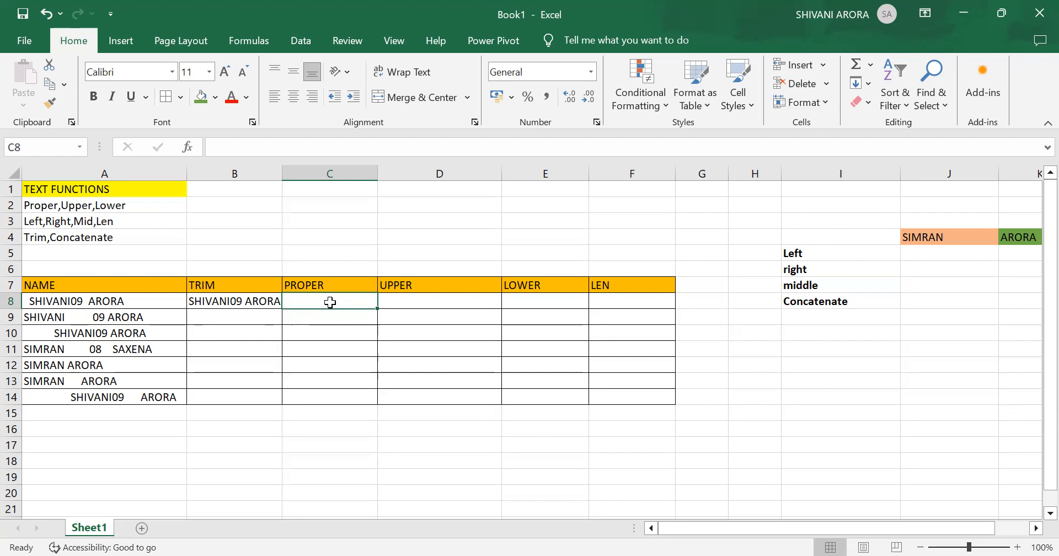
pyautogui.write('=')
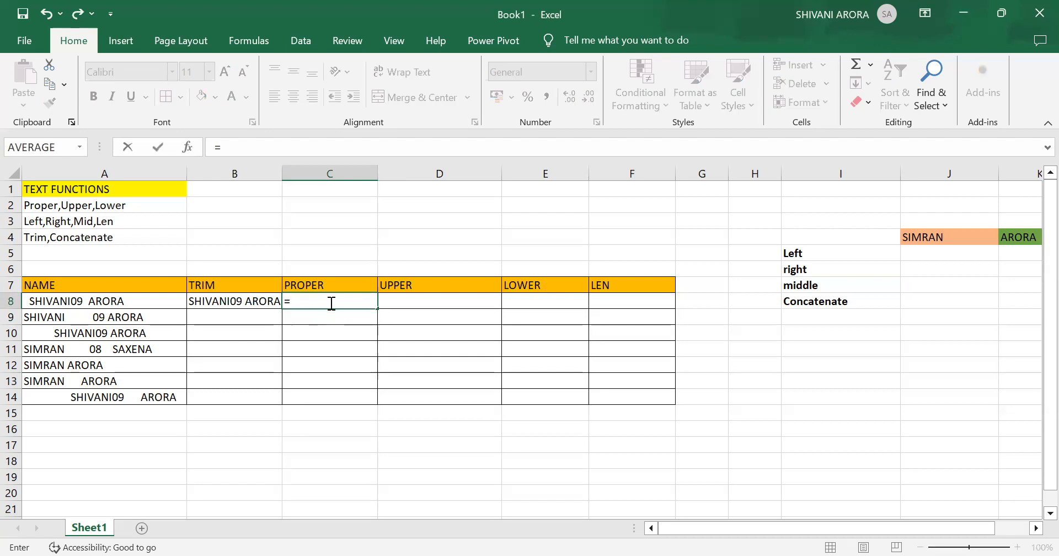
pyautogui.write('PROPER')
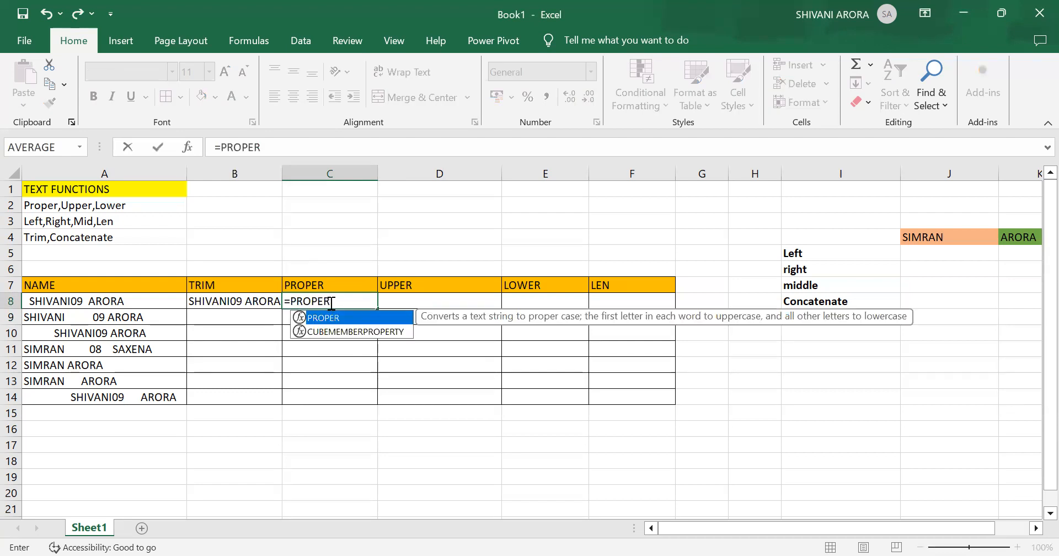
pyautogui.write('(')
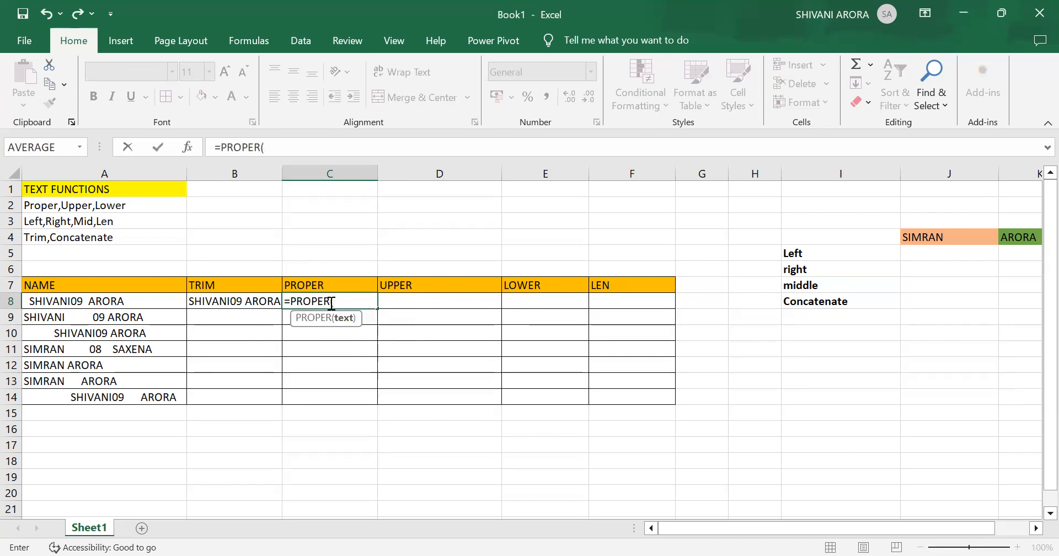
pyautogui.click(147, 303)
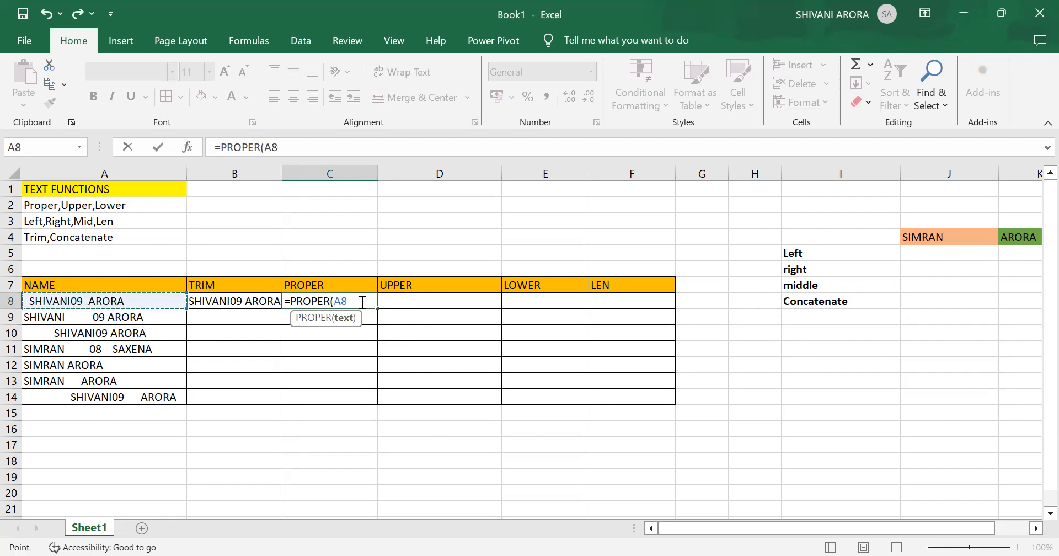
pyautogui.write(')')
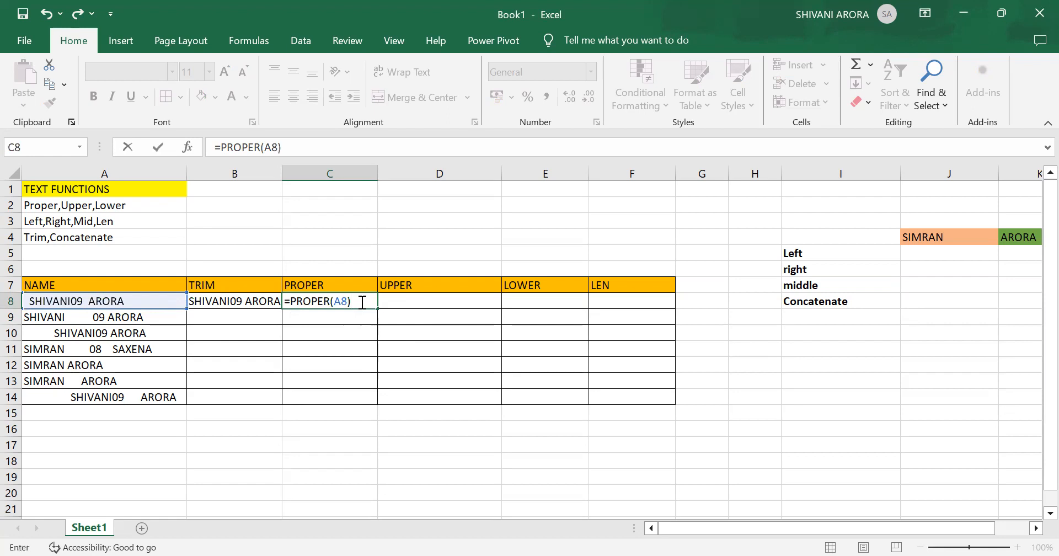
pyautogui.press('Return')
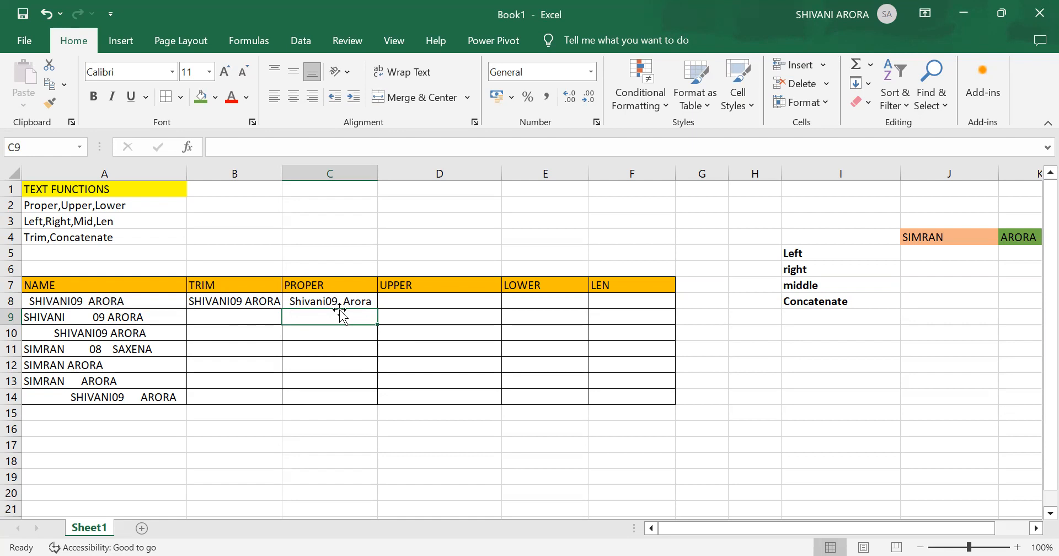
# - Enter the formula =UPPER(A8) in cell D8 to convert the first name to uppercase
pyautogui.click(425, 303)
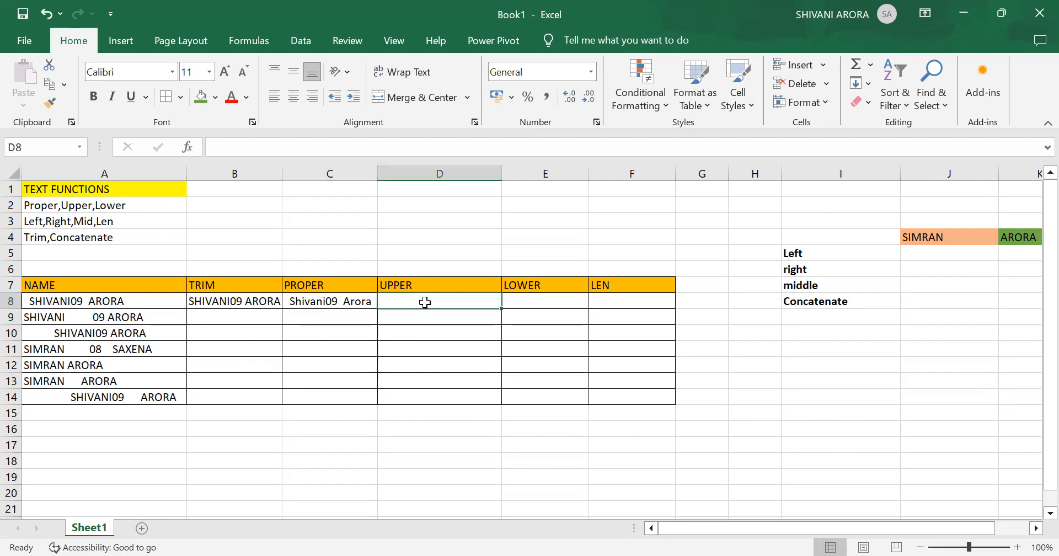
pyautogui.write('=')
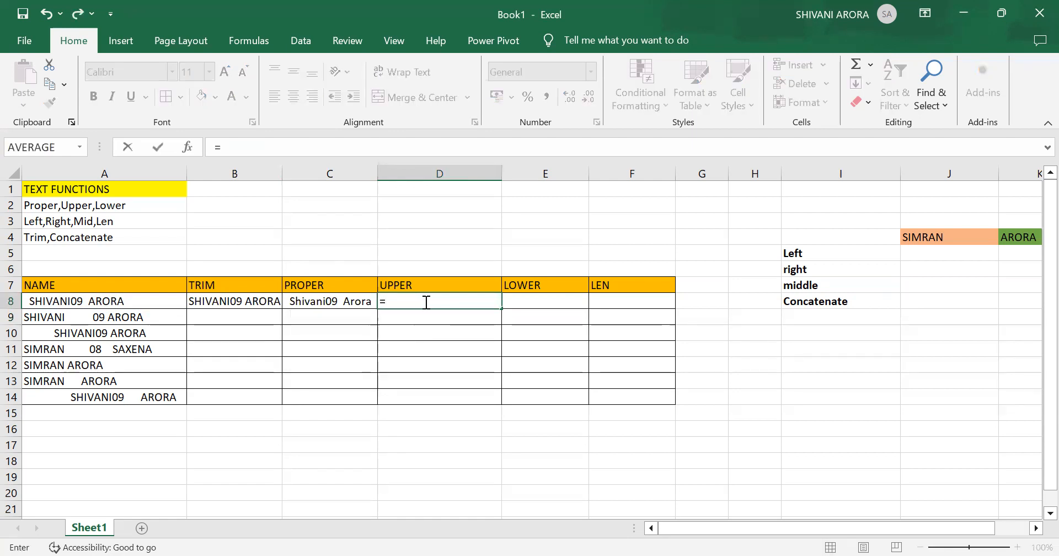
pyautogui.write('UPPER')
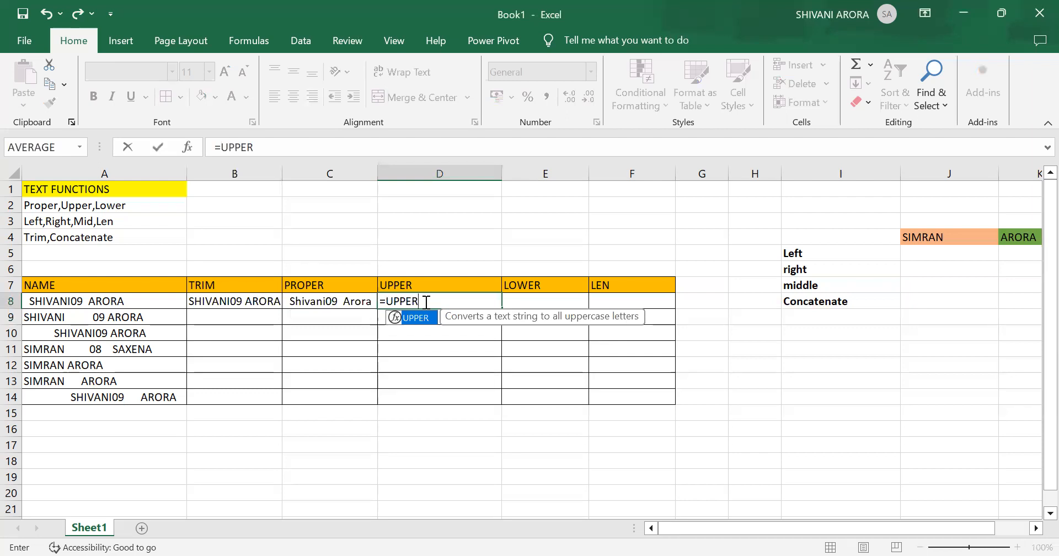
pyautogui.write('(')
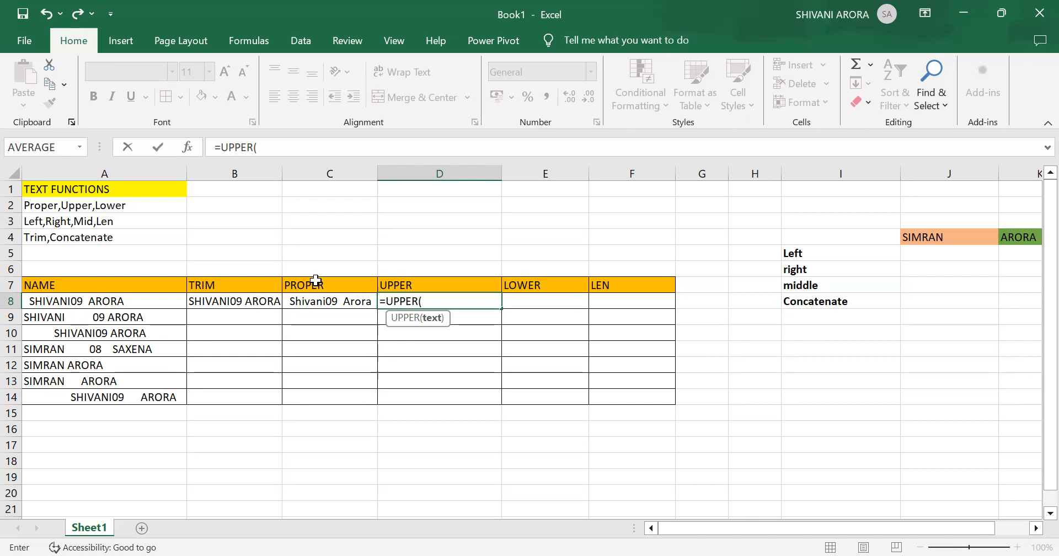
pyautogui.click(125, 304)
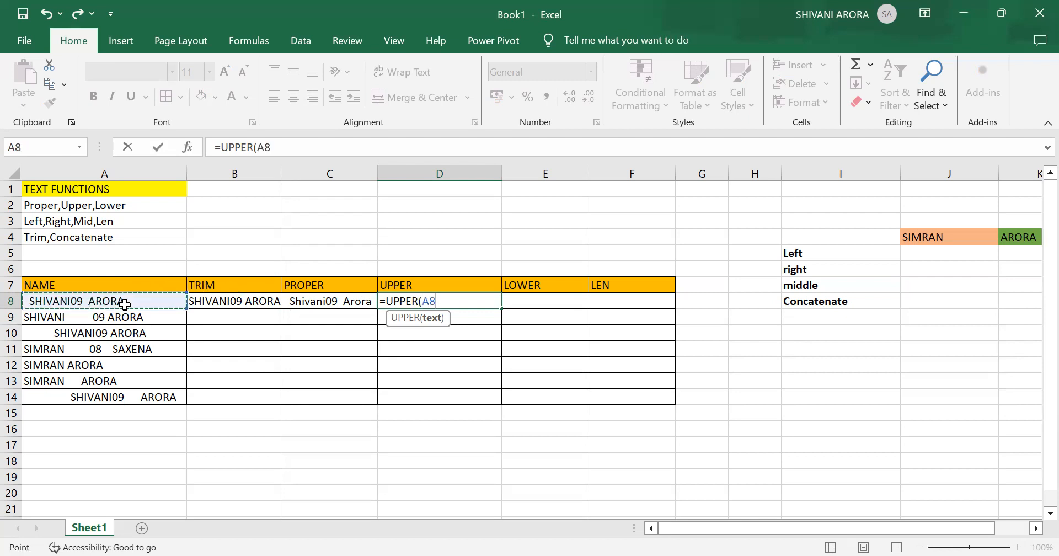
pyautogui.write(')')
pyautogui.press('Return')
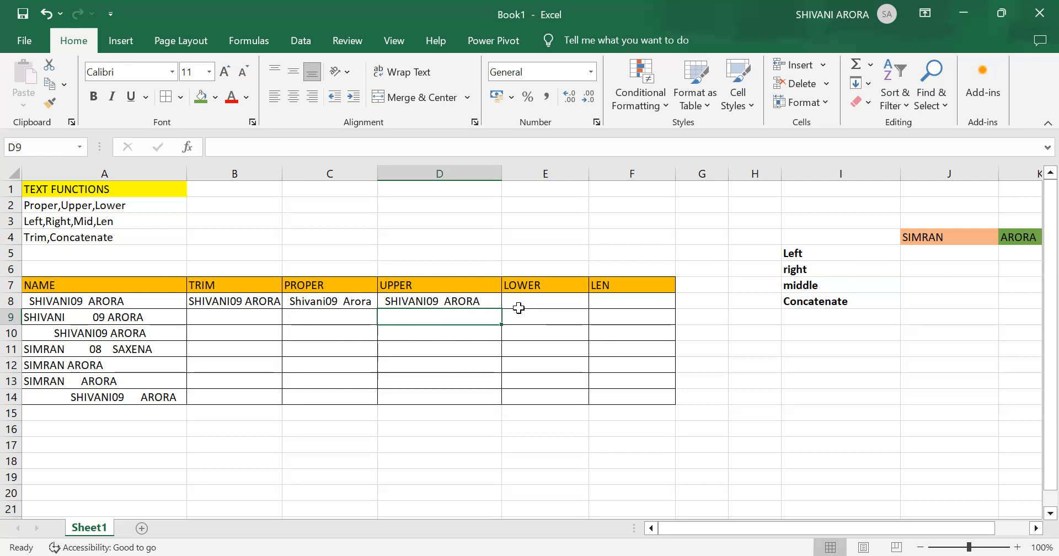
# - Enter the formula =LOWER(A8) in cell E8 to convert the first name to lowercase
pyautogui.click(541, 300)
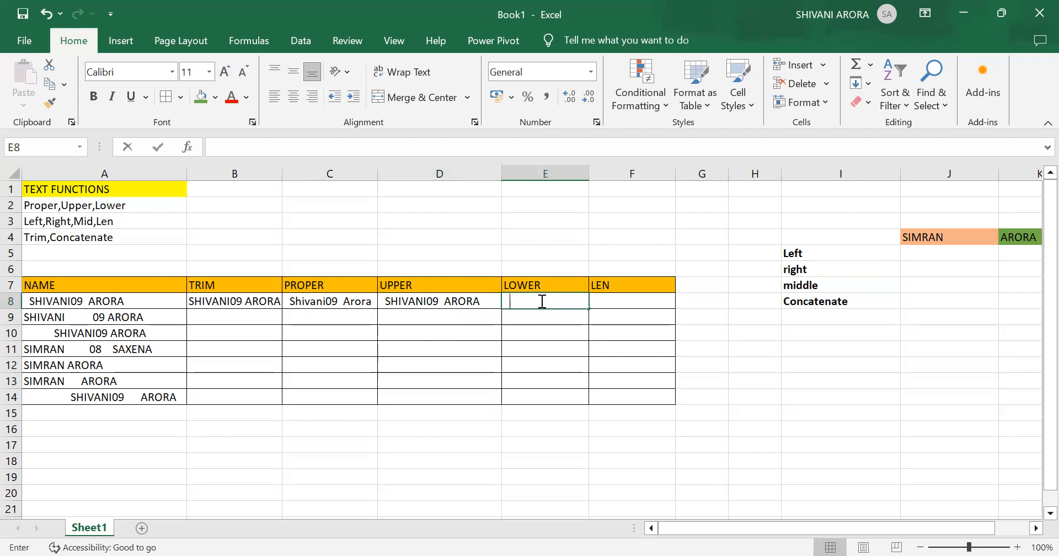
pyautogui.write('=')
pyautogui.write('LOWER')
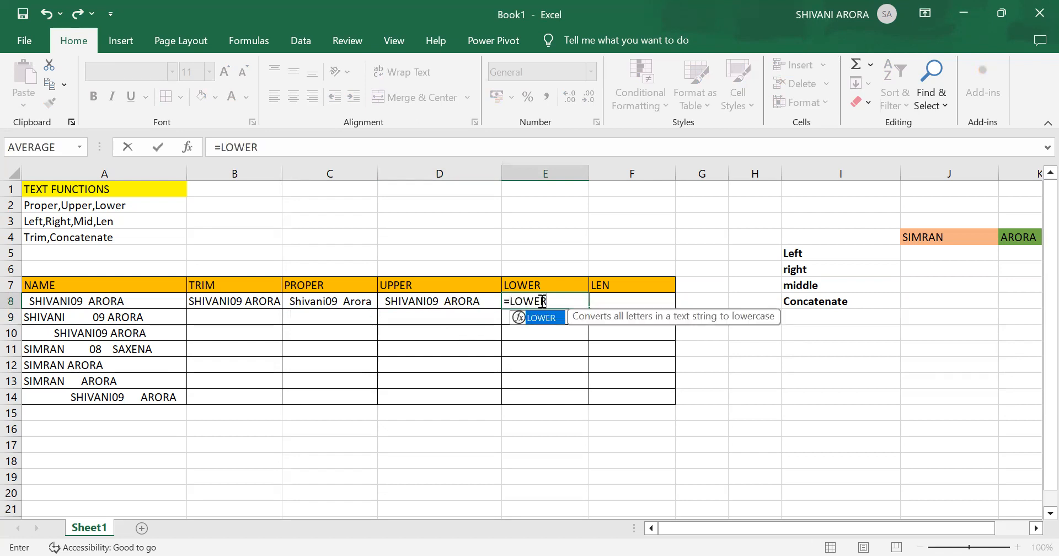
pyautogui.write('(')
pyautogui.click(142, 303)
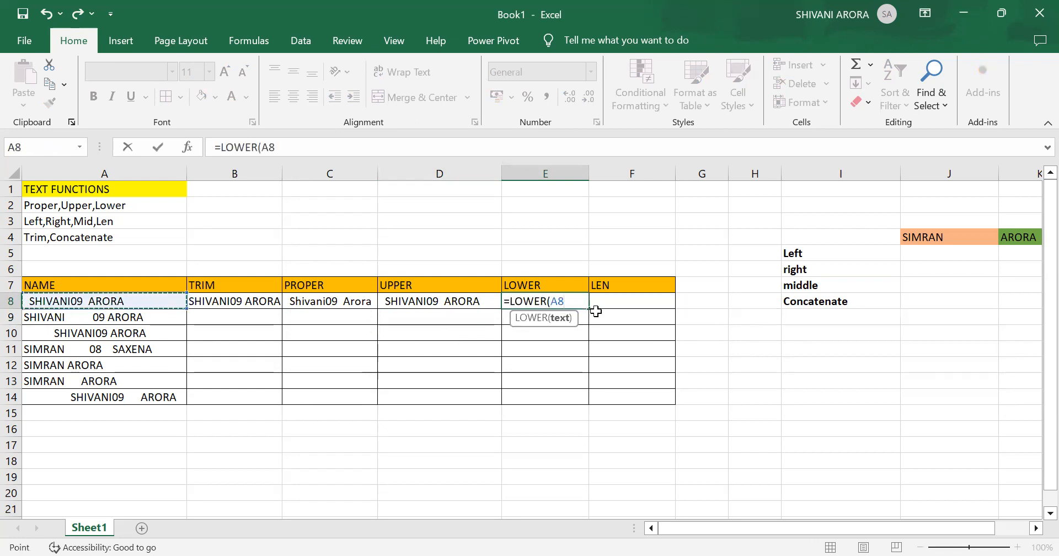
pyautogui.write(')')
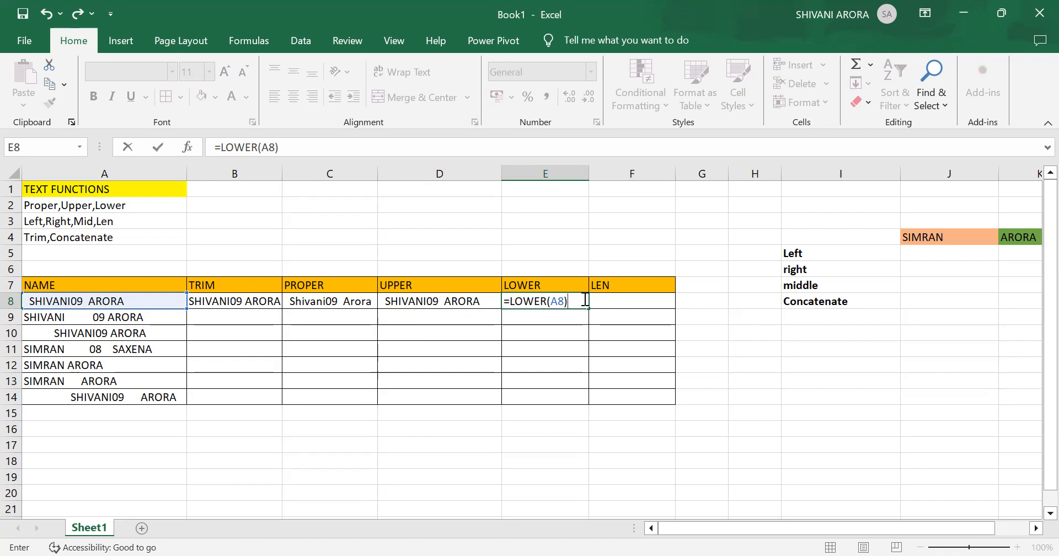
pyautogui.press('Return')
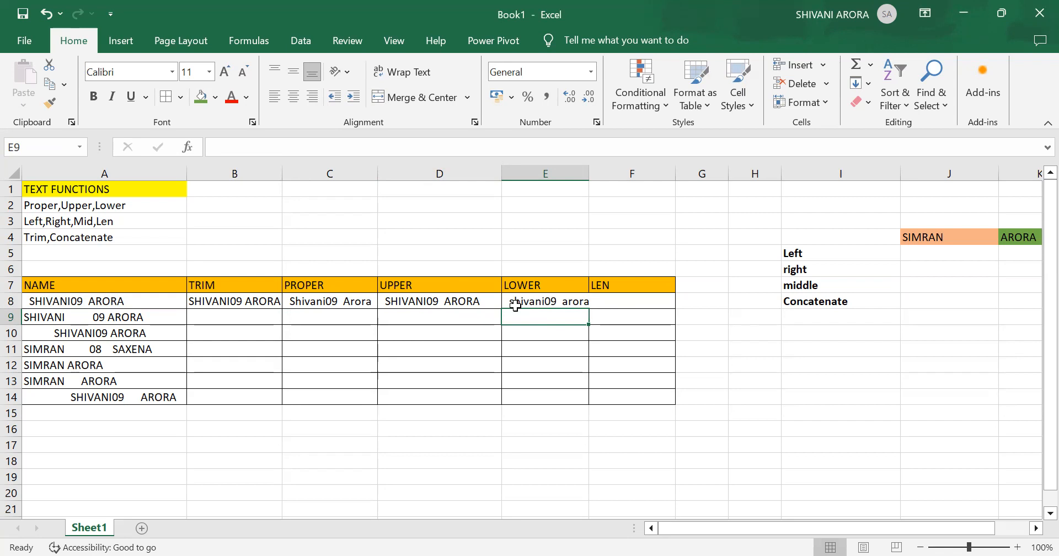
# - Widen the LOWER column slightly and enter the formula =LEN(A8) in cell F8 to count the characters of the untrimmed first name
pyautogui.click(638, 305)
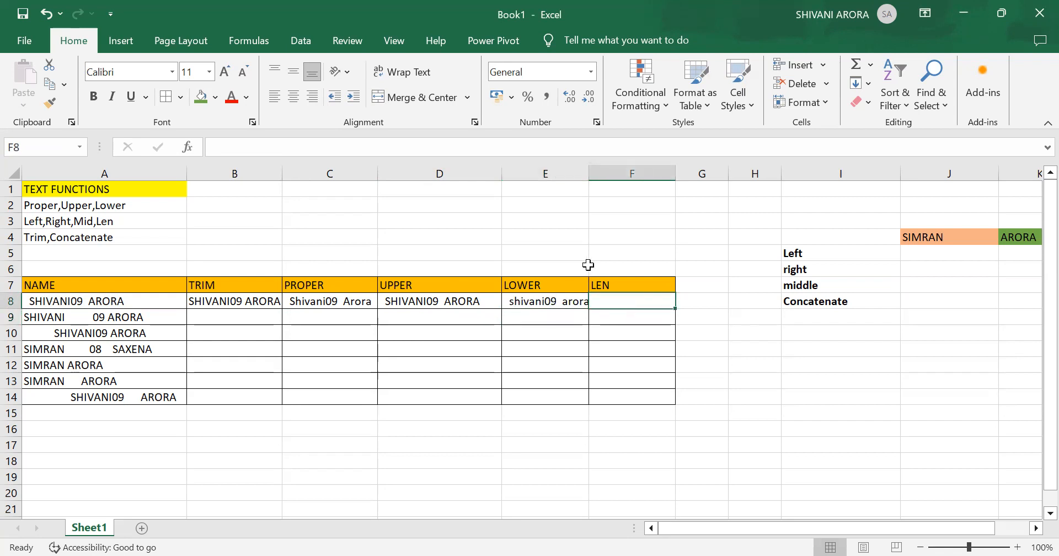
pyautogui.moveTo(587, 176); pyautogui.dragTo(596, 176)
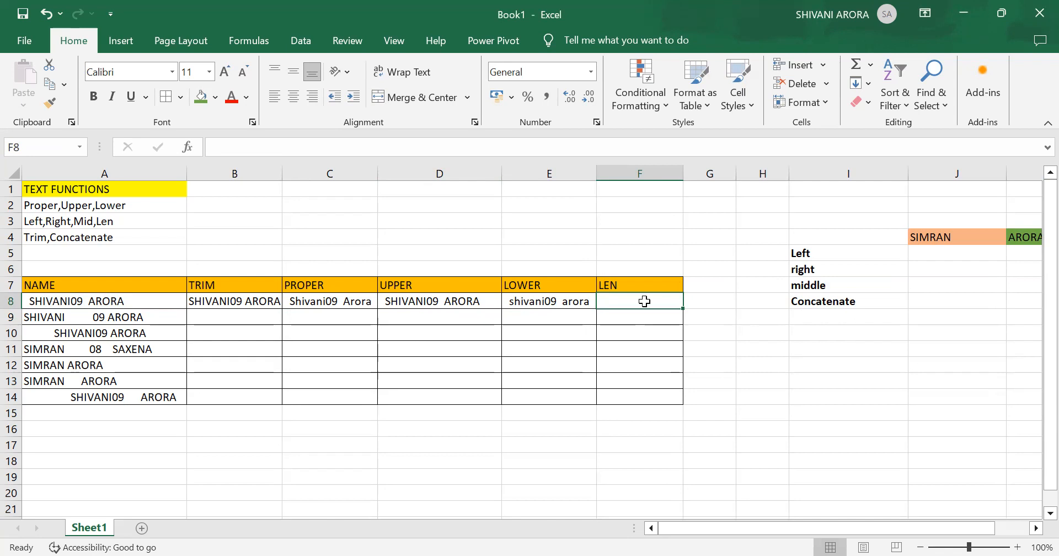
pyautogui.write('=')
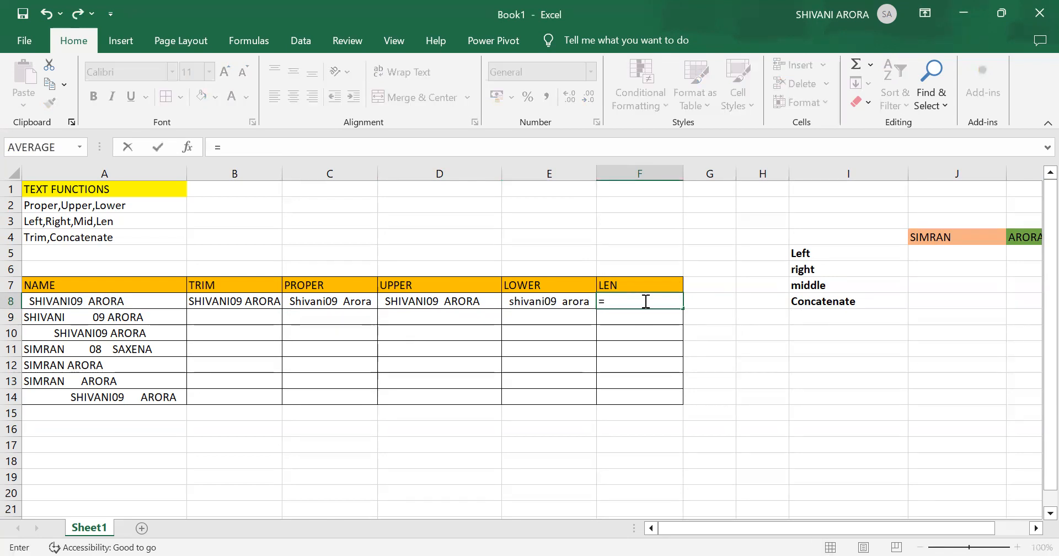
pyautogui.write('LEN')
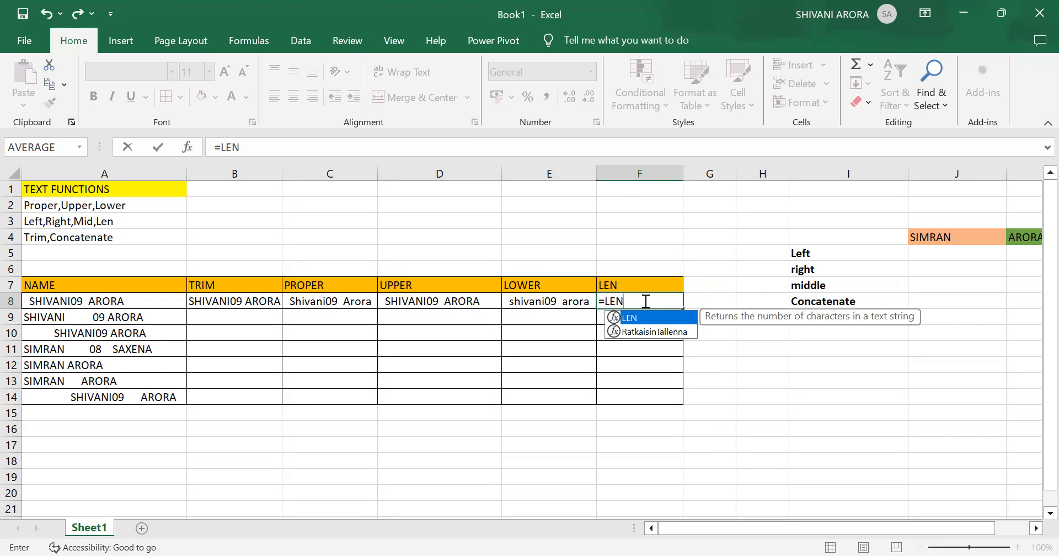
pyautogui.write('(')
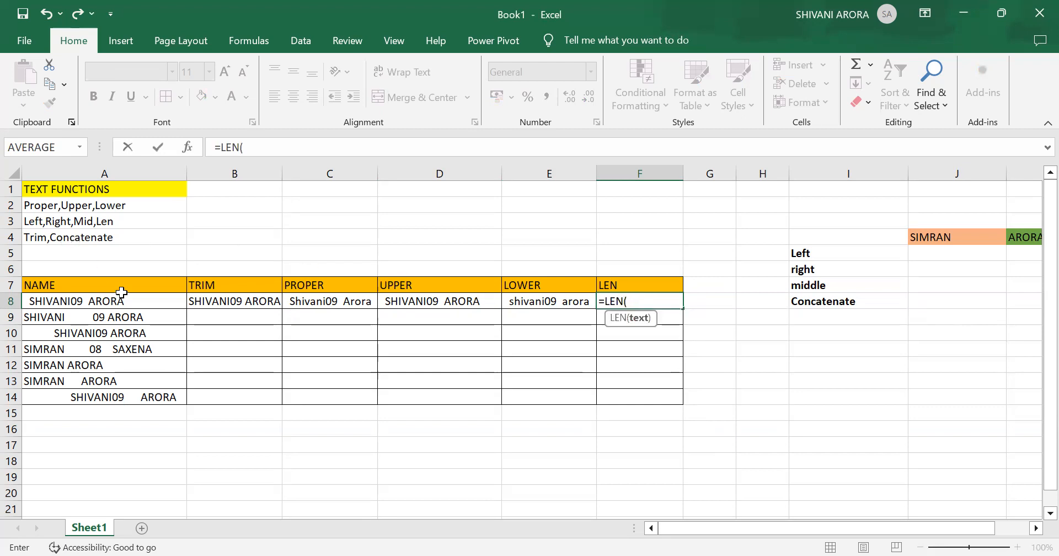
pyautogui.click(147, 307)
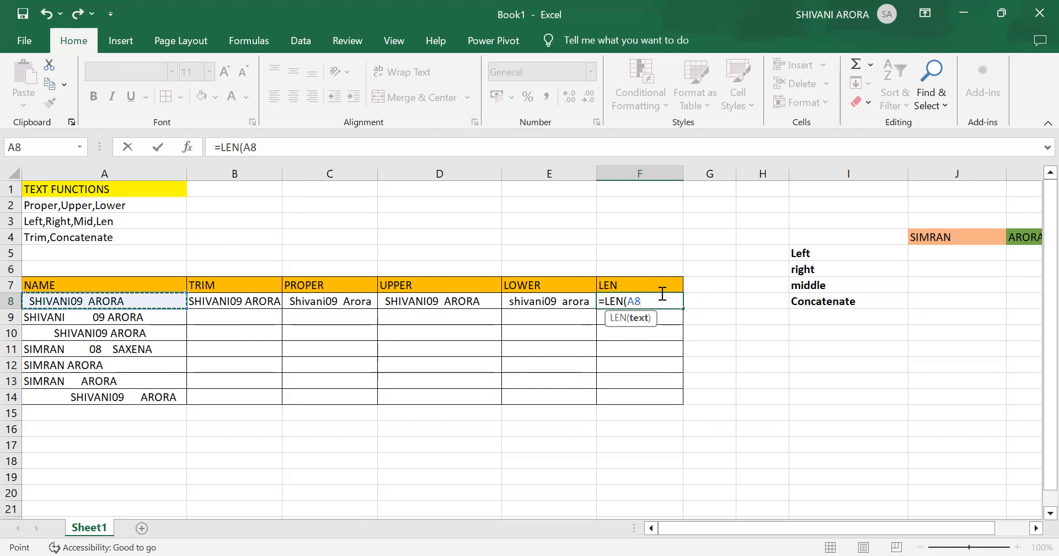
pyautogui.write(')')
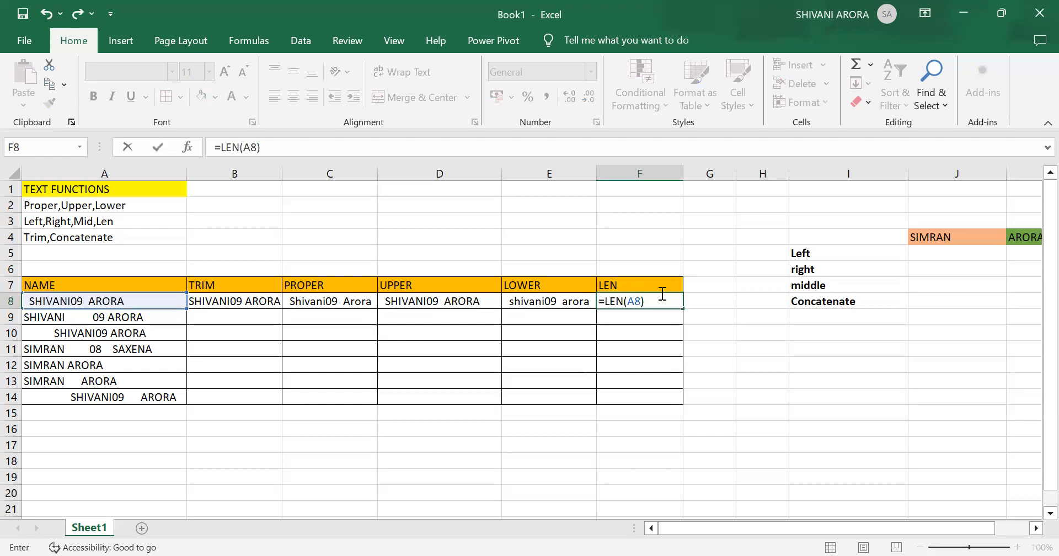
pyautogui.press('Return')
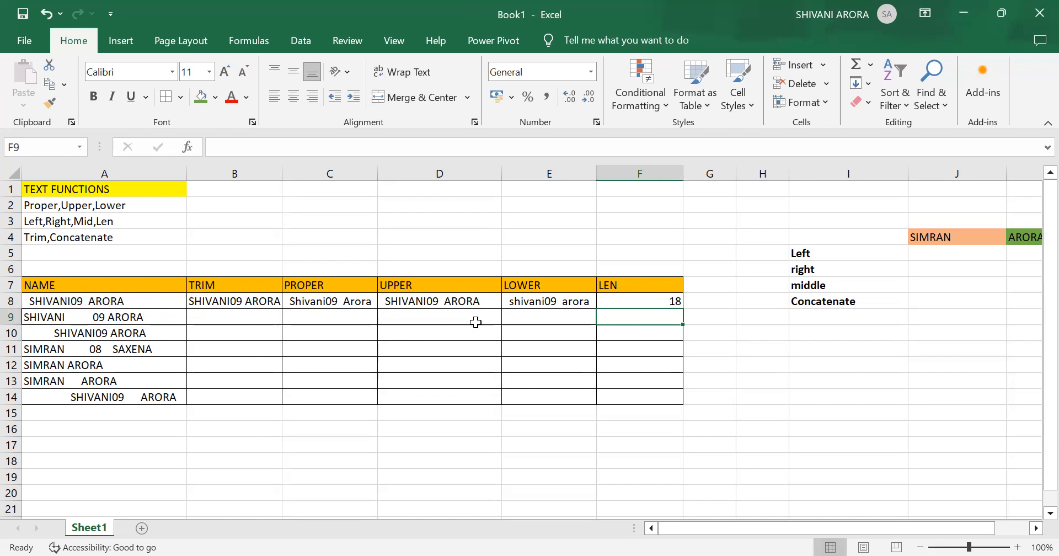
# - Replace the formula in cell F8 with =LEN(B8) to count the characters of the trimmed name
pyautogui.click(239, 313)
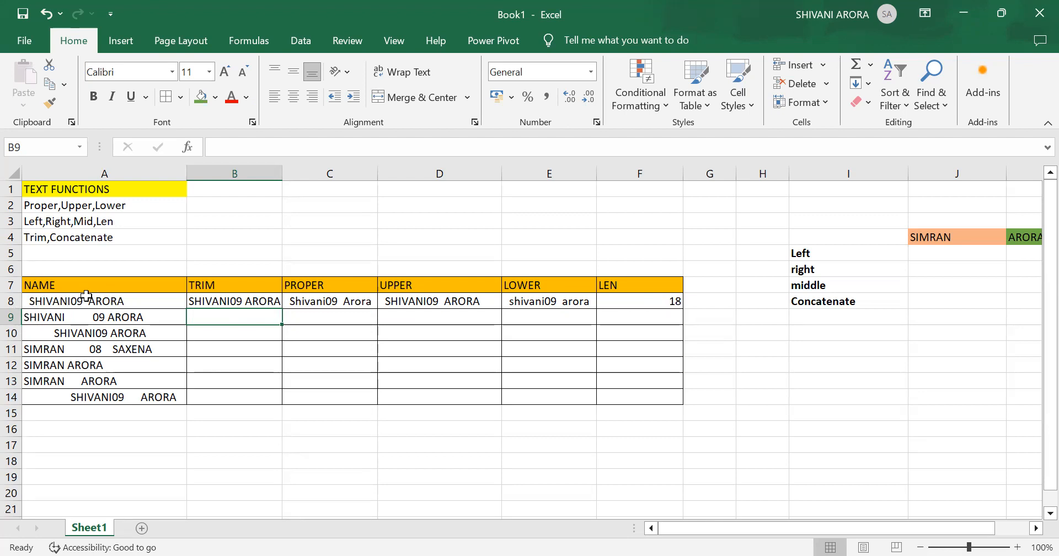
pyautogui.click(661, 302)
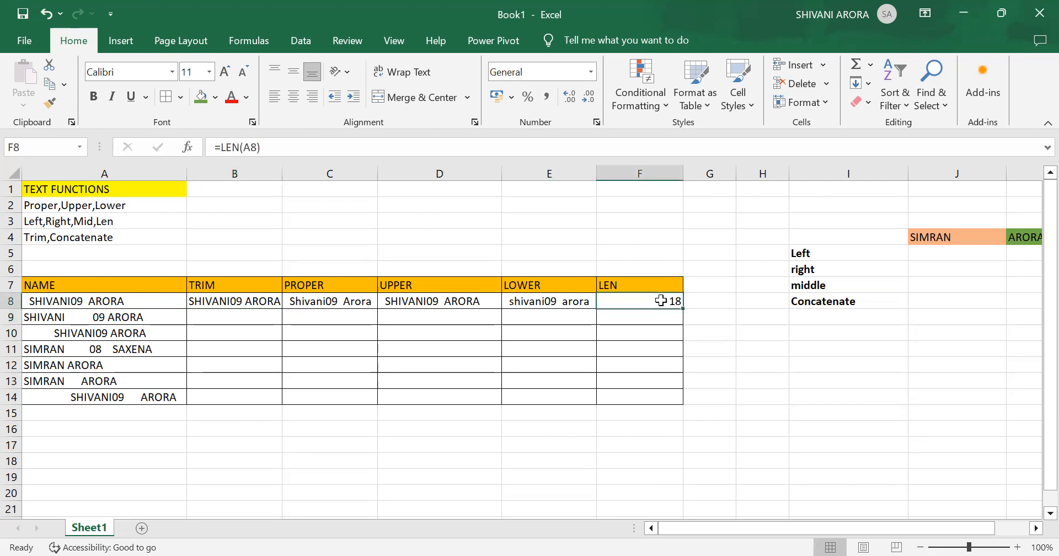
pyautogui.press('BackSpace')
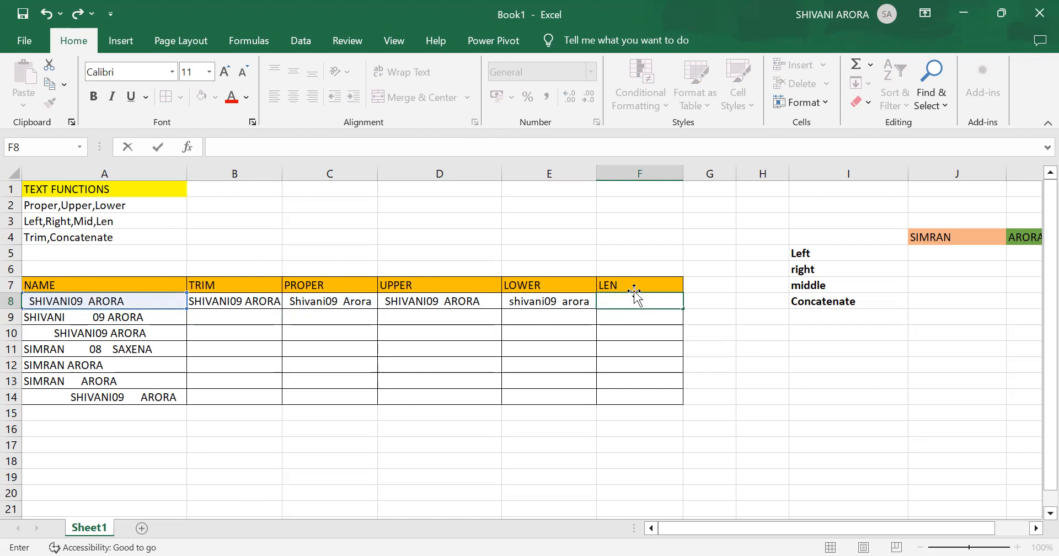
pyautogui.write('=')
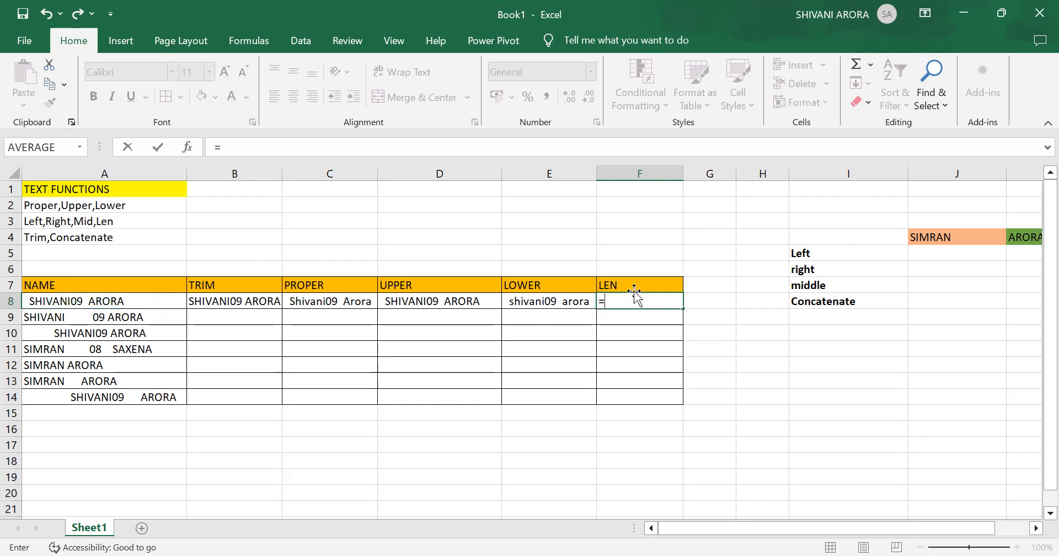
pyautogui.write('LEN')
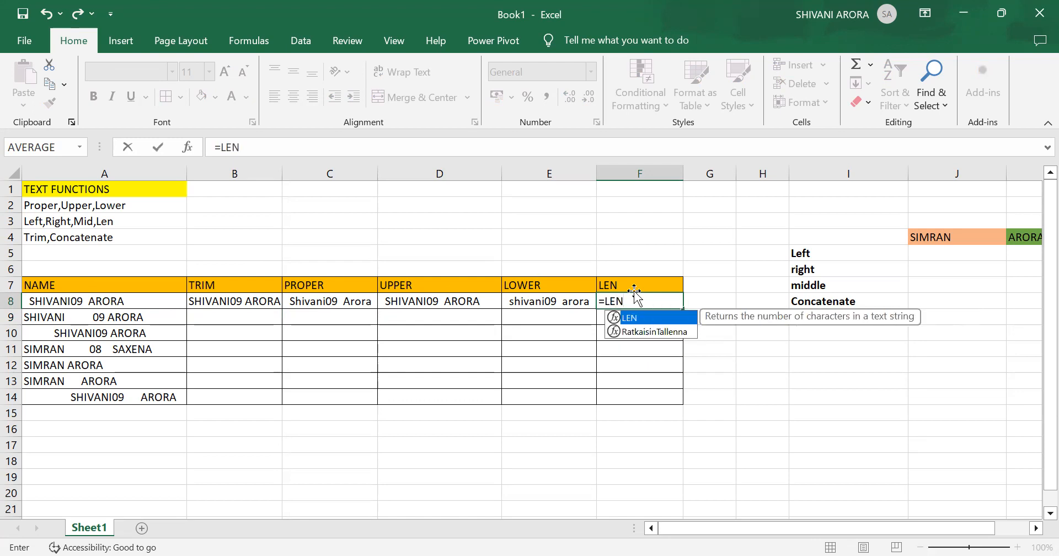
pyautogui.write('(')
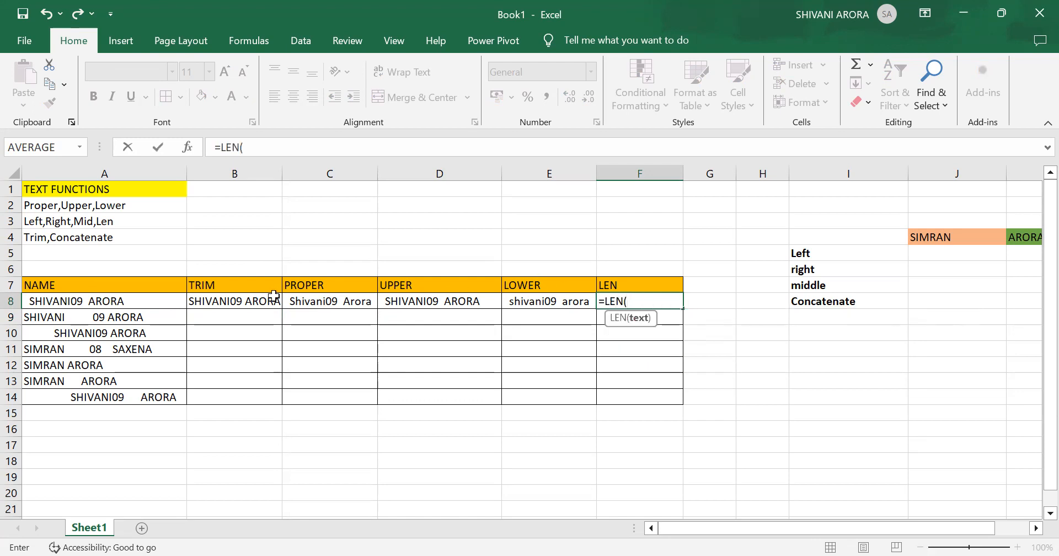
pyautogui.click(249, 300)
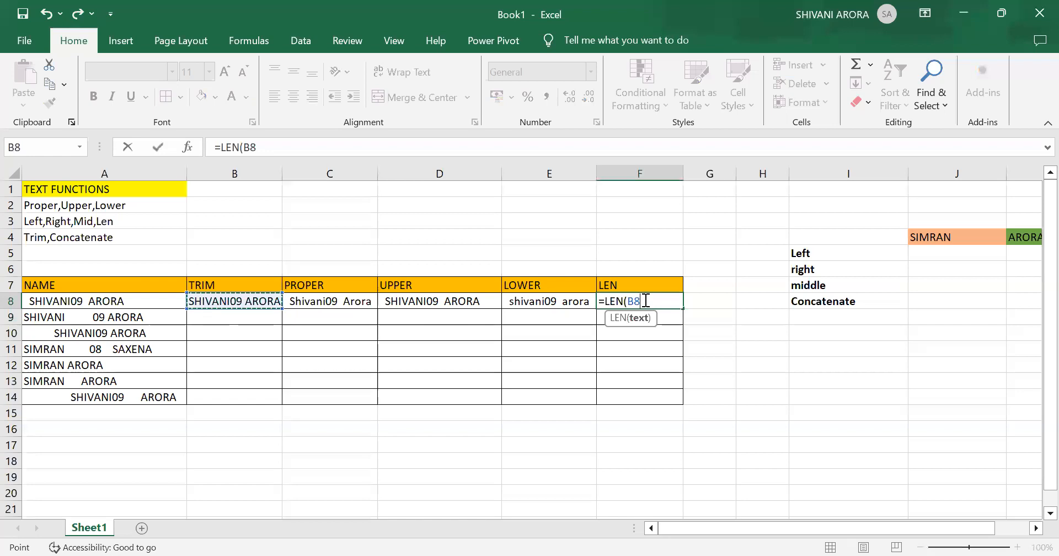
pyautogui.write(')')
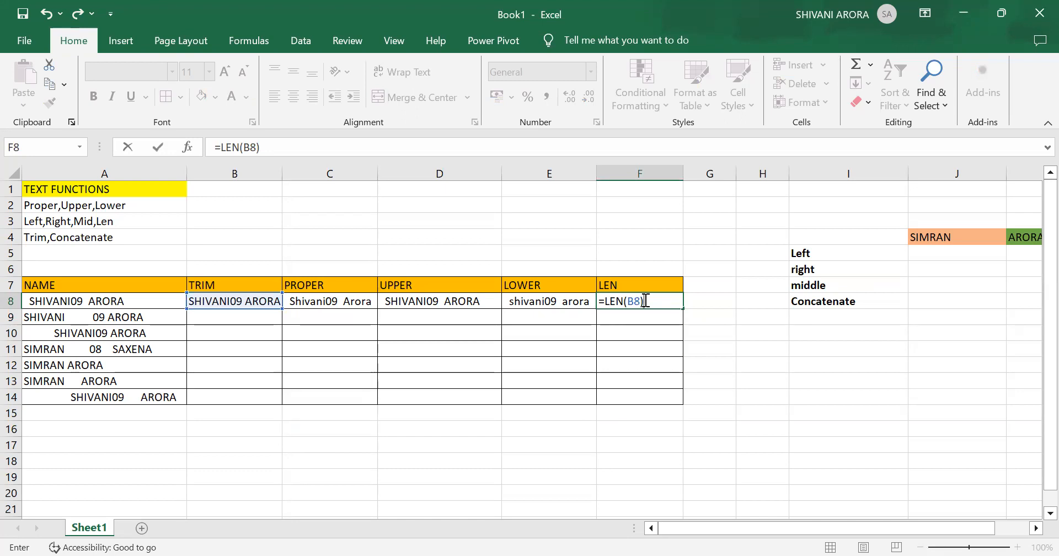
pyautogui.press('Return')
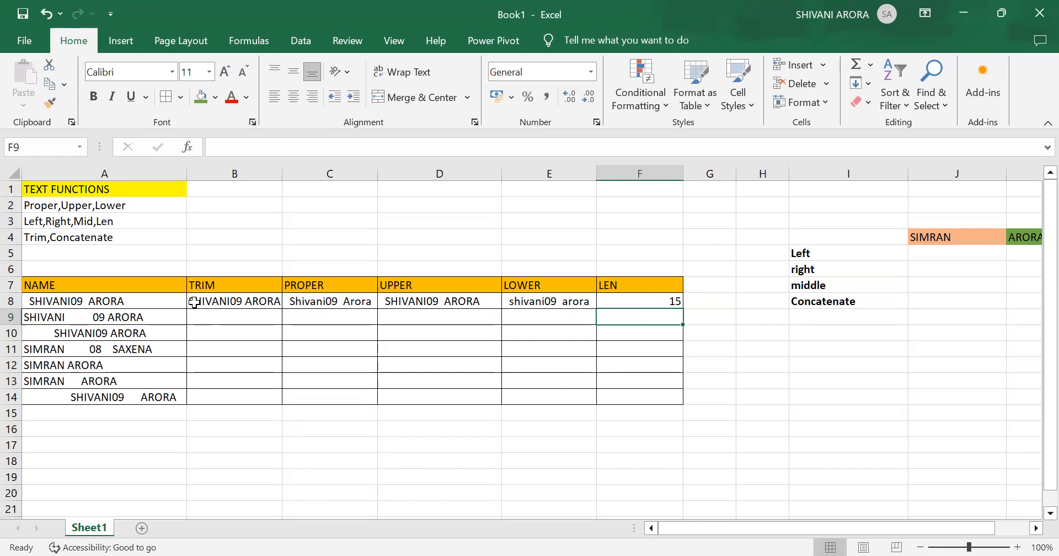
# - Fill the TRIM formula from cell B8 down to B14 for the remaining names
pyautogui.click(654, 301)
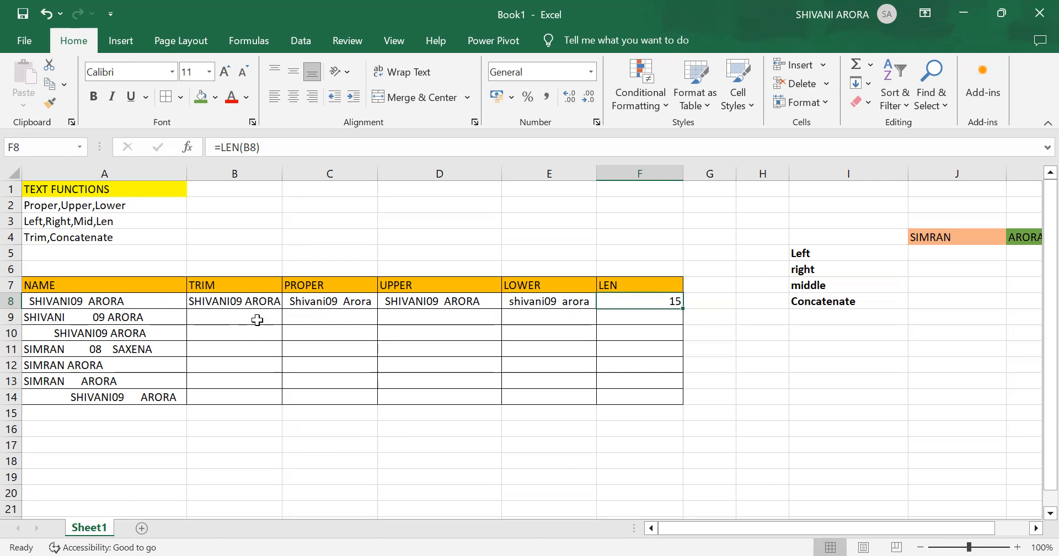
pyautogui.click(234, 299)
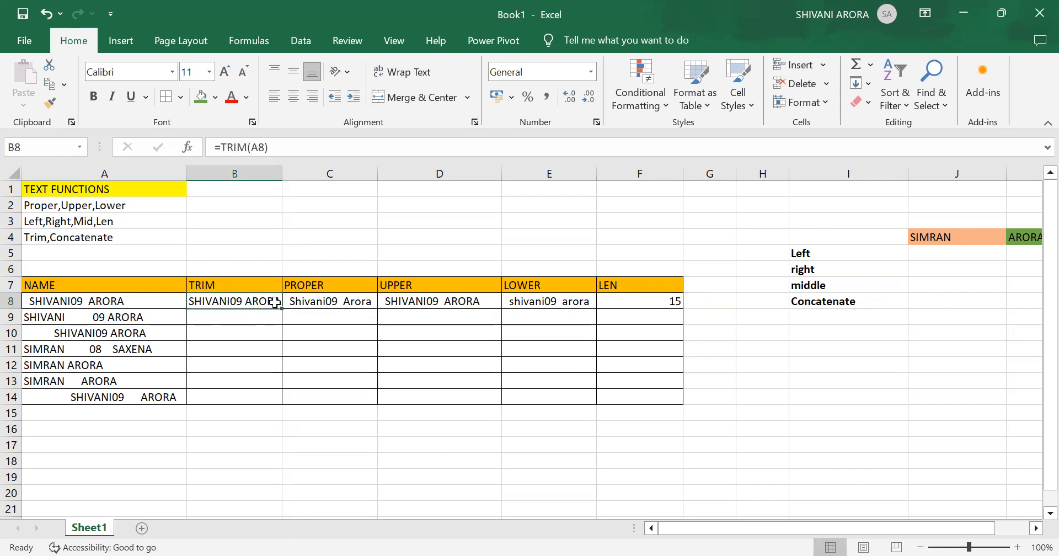
pyautogui.moveTo(282, 307); pyautogui.dragTo(281, 403)
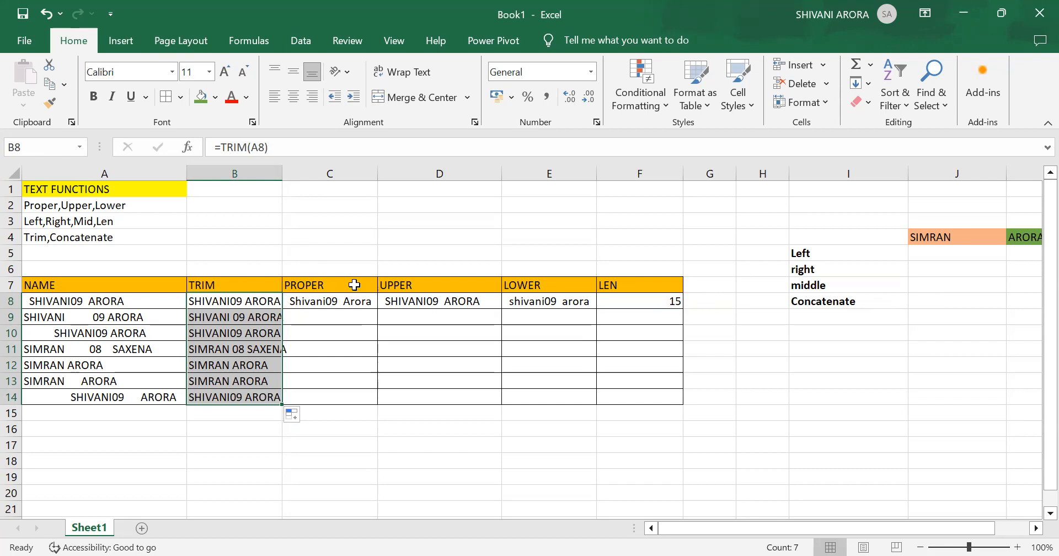
# - Fill the PROPER formula from cell C8 down to C14
pyautogui.click(340, 318)
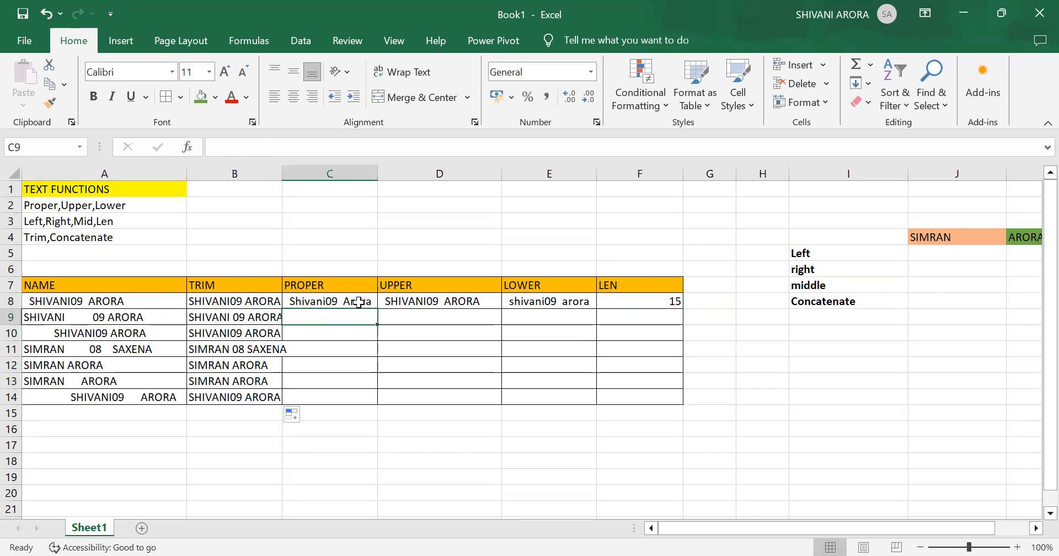
pyautogui.click(358, 303)
pyautogui.moveTo(373, 307); pyautogui.dragTo(380, 403)
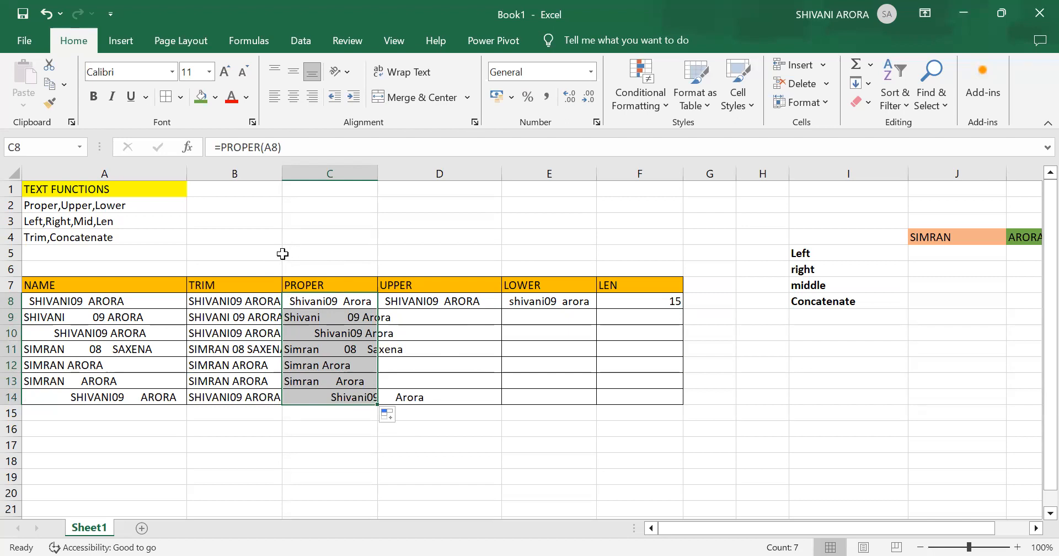
# - Widen the TRIM and PROPER columns so their longest entries fit inside the cells
pyautogui.moveTo(281, 174); pyautogui.dragTo(297, 175)
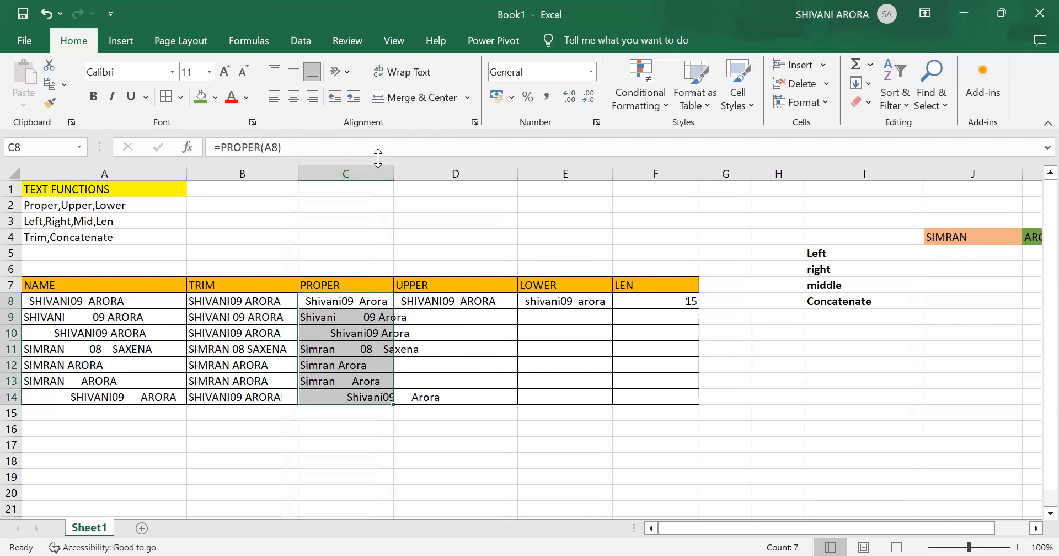
pyautogui.moveTo(392, 175); pyautogui.dragTo(419, 188)
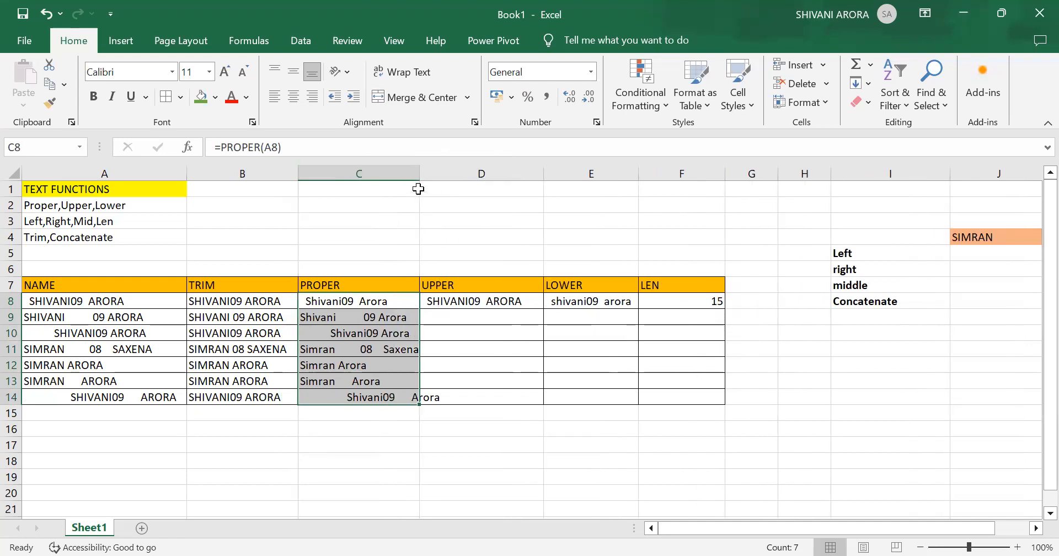
pyautogui.moveTo(419, 173); pyautogui.dragTo(456, 178)
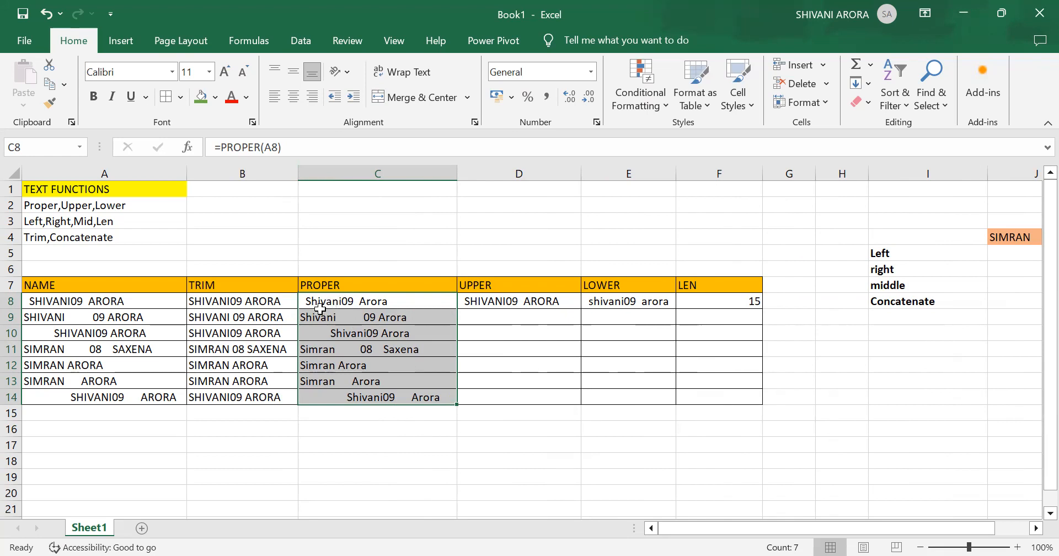
# - Clear the copied PROPER formulas from cells C9 through C14
pyautogui.moveTo(316, 302); pyautogui.dragTo(372, 398)
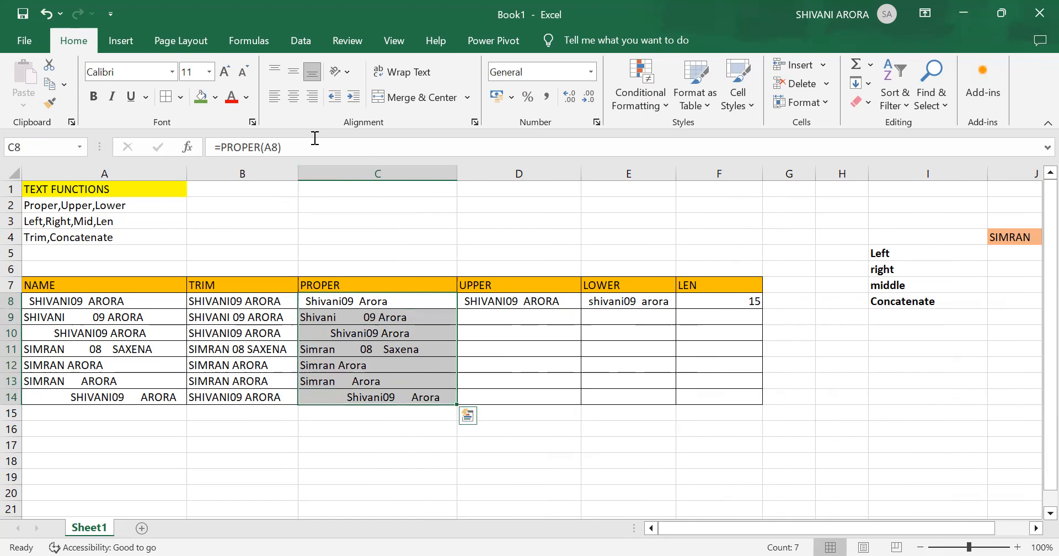
pyautogui.click(411, 319)
pyautogui.doubleClick(411, 318)
pyautogui.click(407, 334)
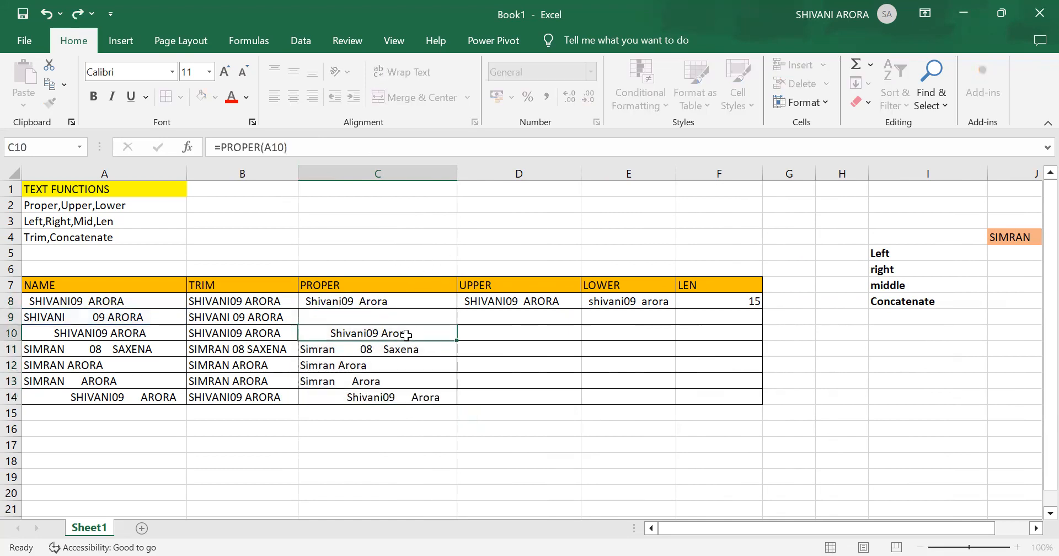
pyautogui.press('BackSpace')
pyautogui.click(406, 355)
pyautogui.press('BackSpace')
pyautogui.click(324, 367)
pyautogui.press('BackSpace')
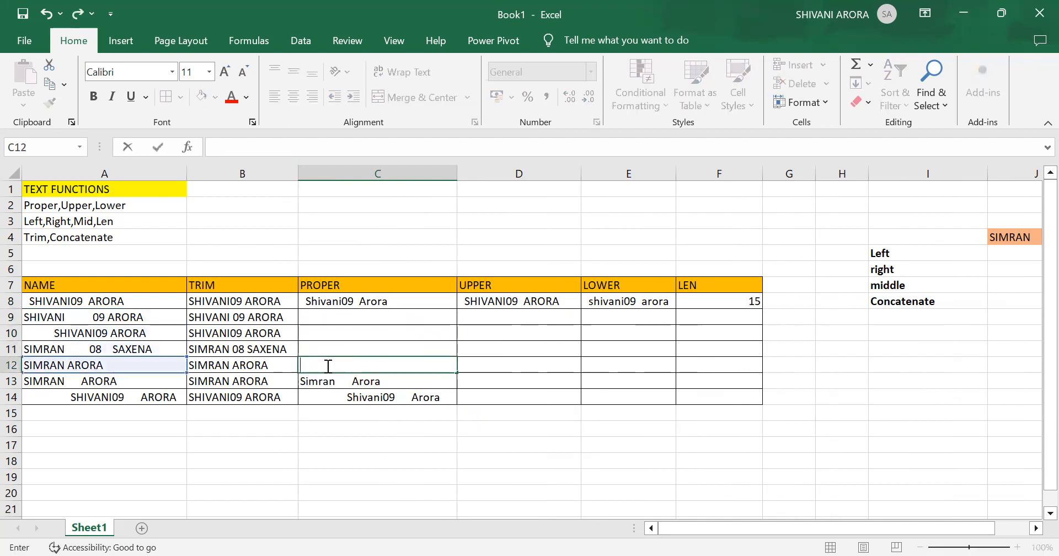
pyautogui.click(374, 380)
pyautogui.press('BackSpace')
pyautogui.click(401, 393)
pyautogui.press('BackSpace')
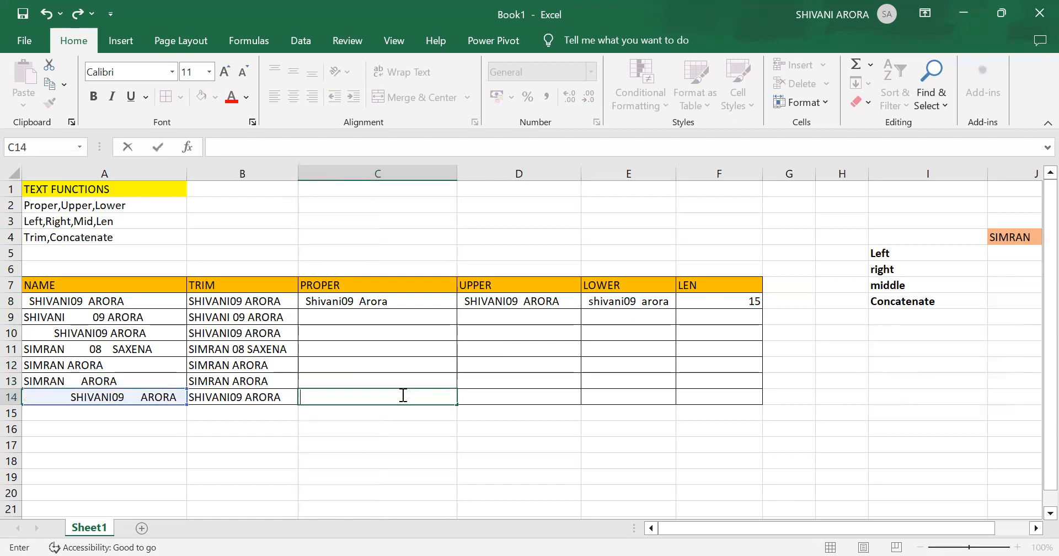
# - Replace the formula in cell C8 with =PROPER(B8) so that it converts the trimmed name to proper case
pyautogui.click(397, 295)
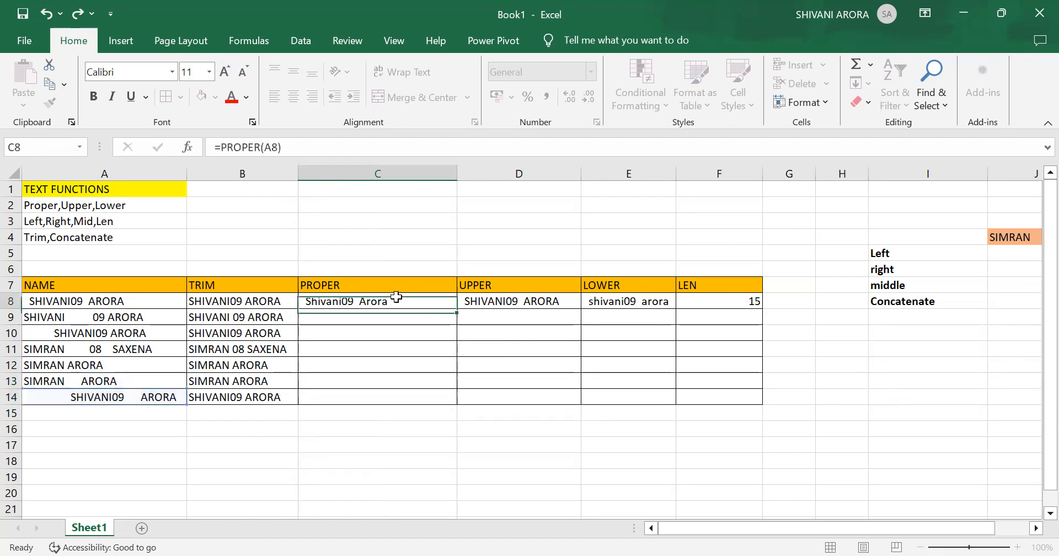
pyautogui.press('BackSpace')
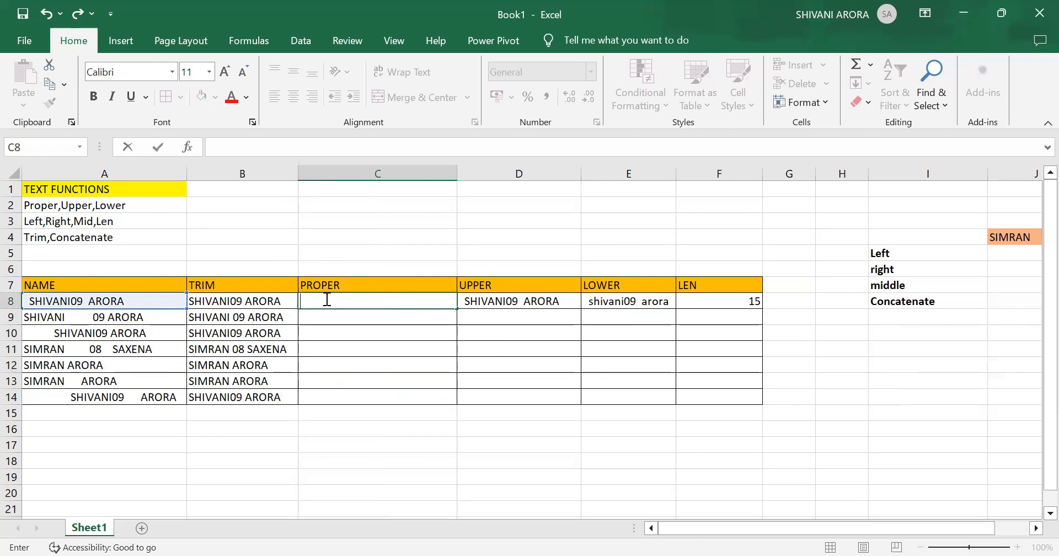
pyautogui.write('=P')
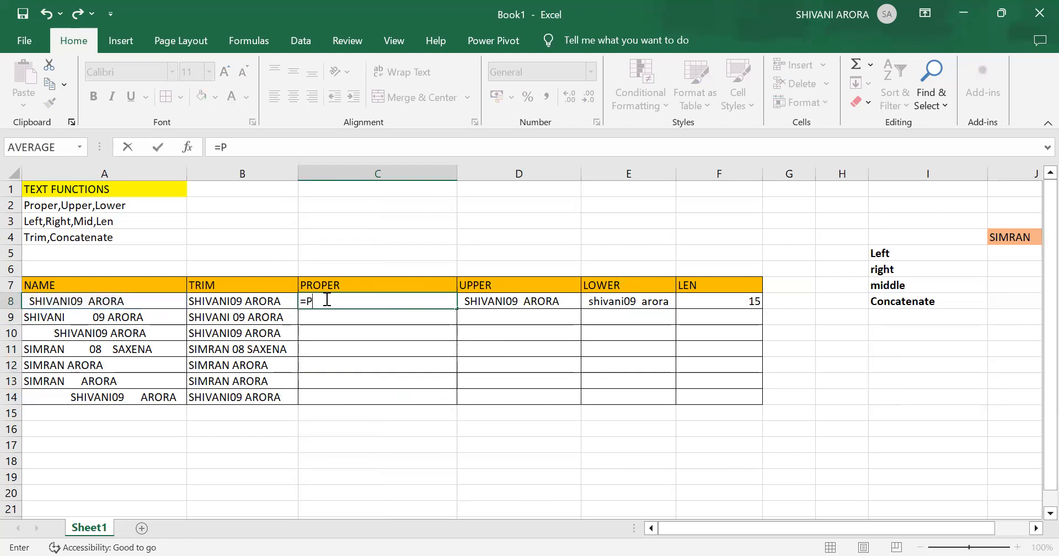
pyautogui.write('ROPER(')
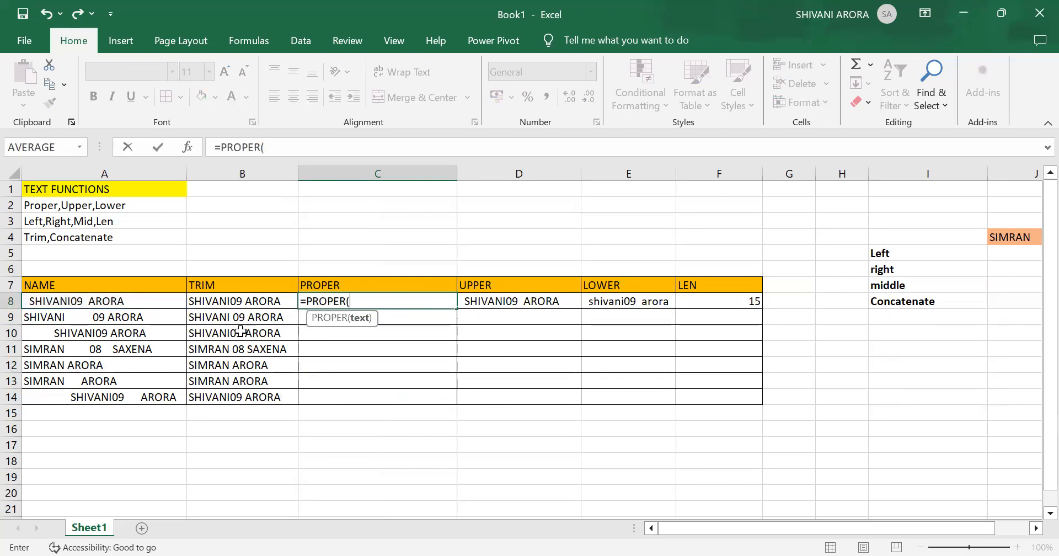
pyautogui.click(238, 304)
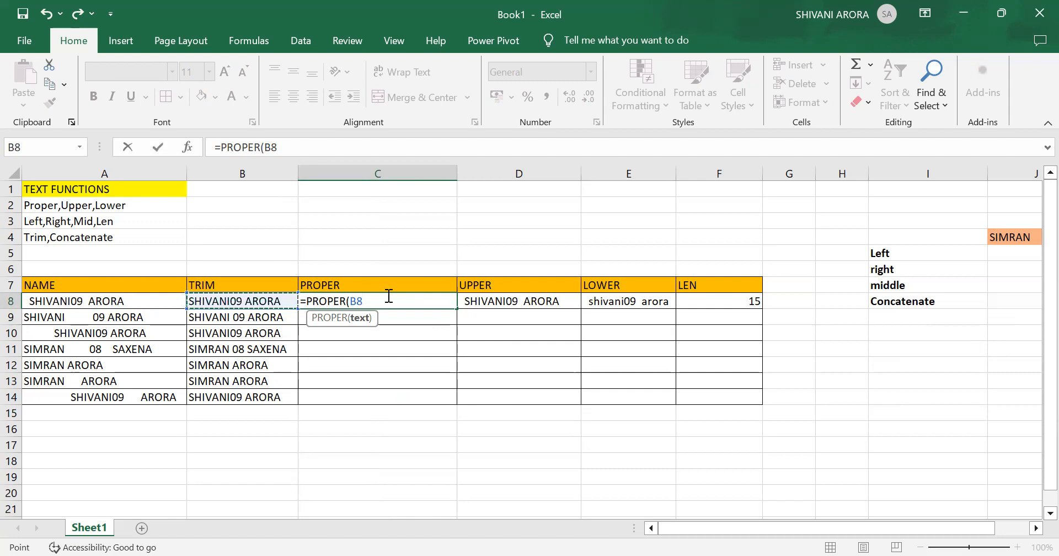
pyautogui.write(')')
pyautogui.press('Return')
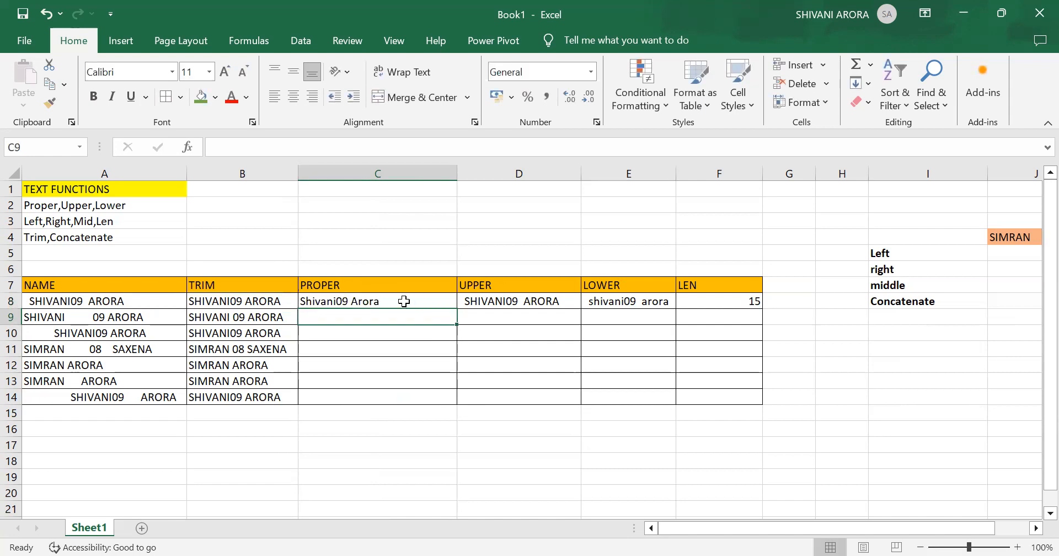
# - Fill the PROPER formula from cell C8 down to C14 and narrow column C to fit its entries
pyautogui.click(405, 301)
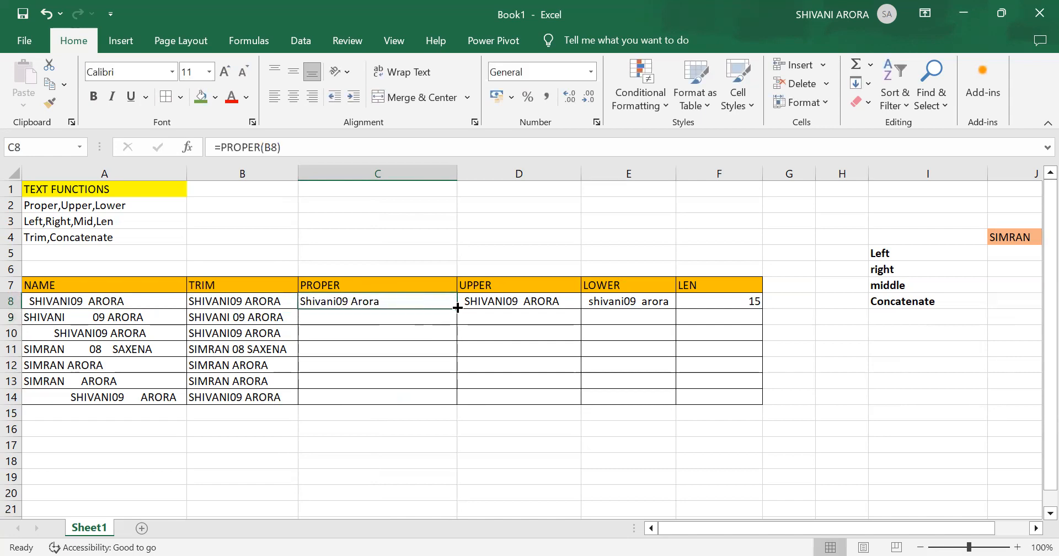
pyautogui.moveTo(458, 308); pyautogui.dragTo(454, 406)
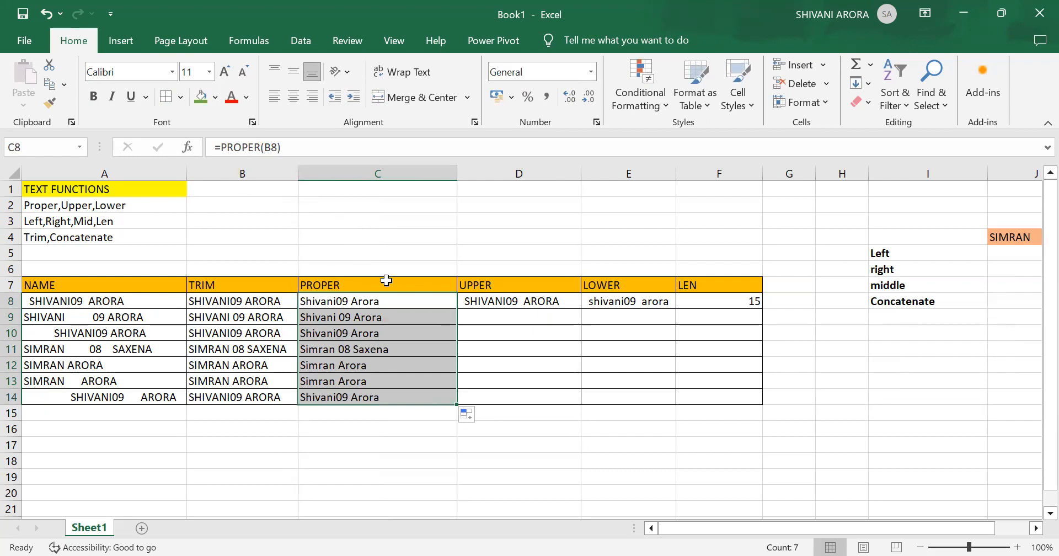
pyautogui.click(392, 237)
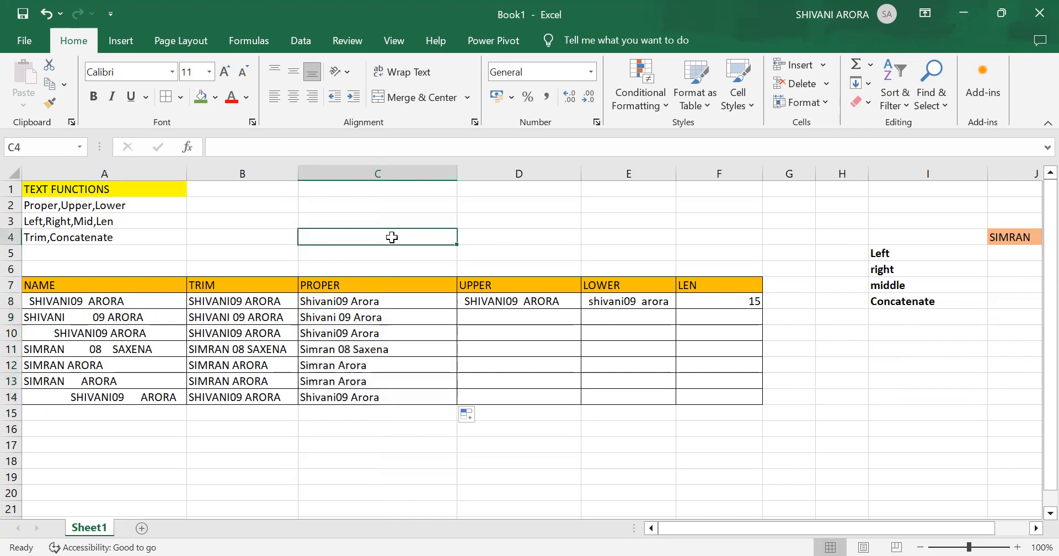
pyautogui.moveTo(456, 173); pyautogui.dragTo(396, 175)
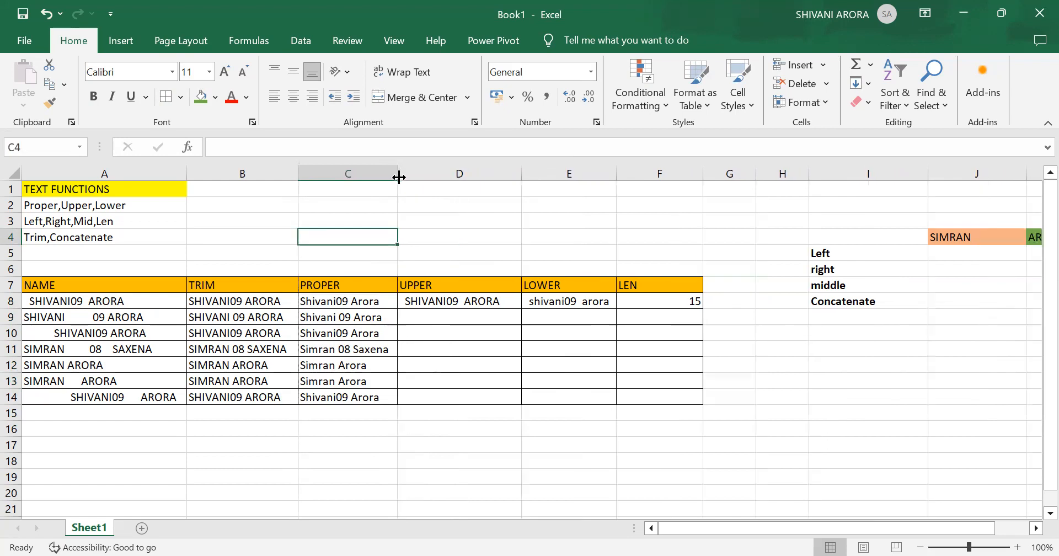
pyautogui.click(500, 300)
pyautogui.press('BackSpace')
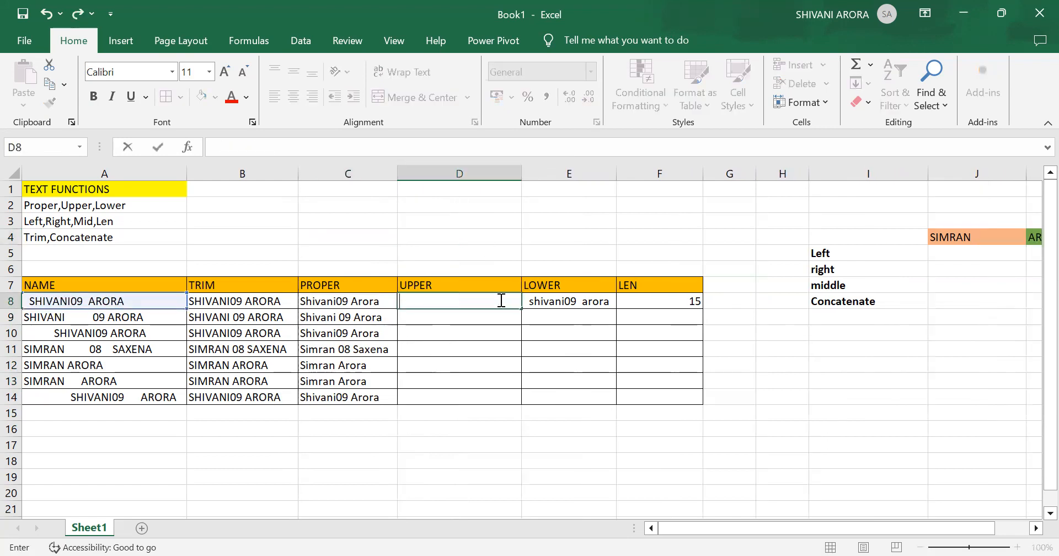
pyautogui.write('UPPE')
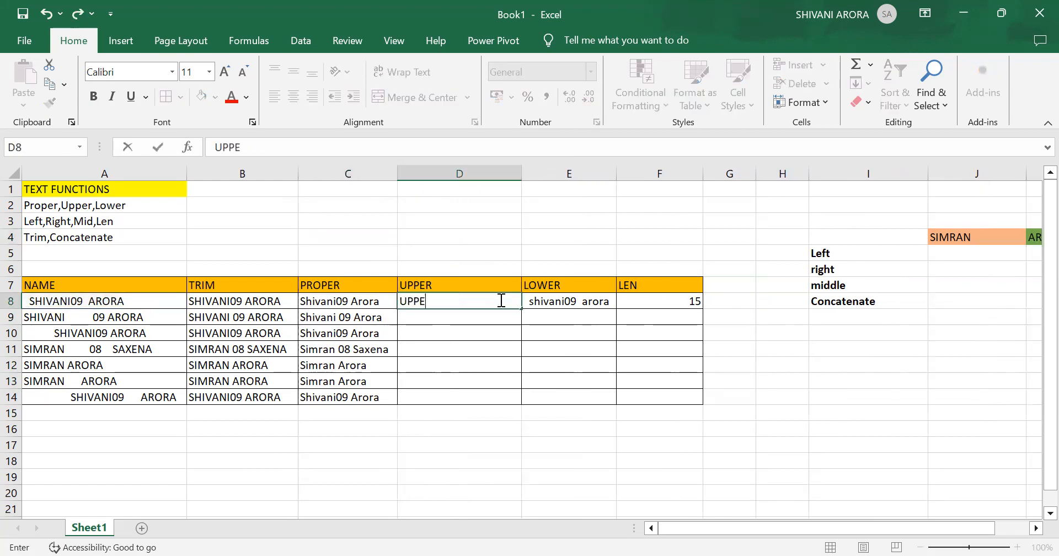
pyautogui.write('R(')
pyautogui.click(258, 304)
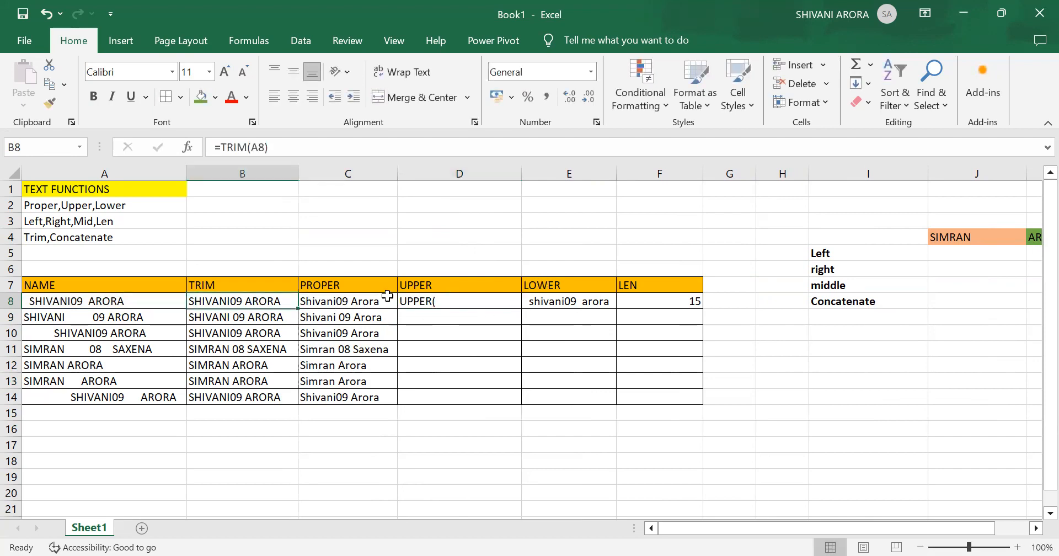
# - Enter =UPPER(B8) in cell D8 in place of its current content and fill the formula down to D14
pyautogui.click(439, 304)
pyautogui.press('BackSpace')
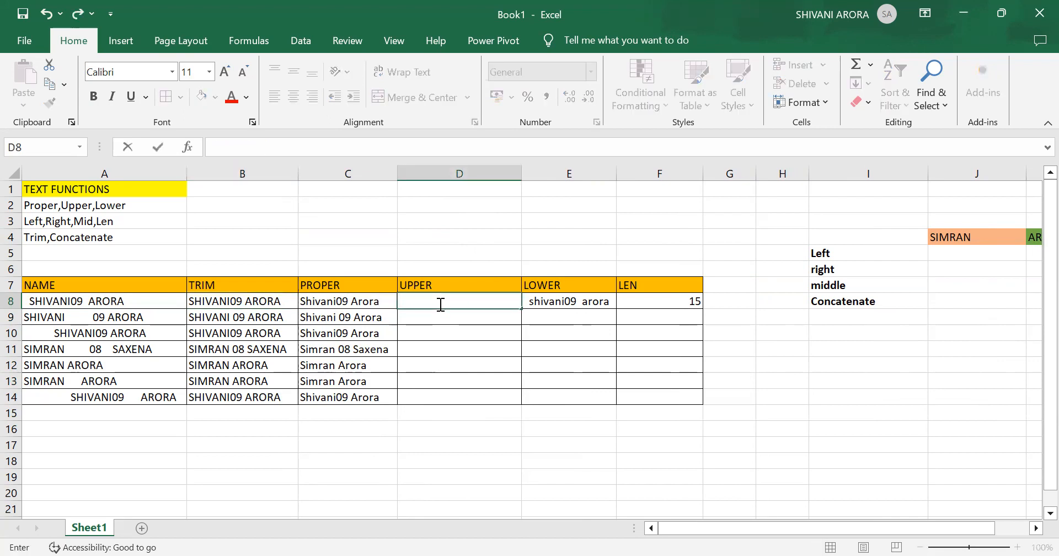
pyautogui.write('=')
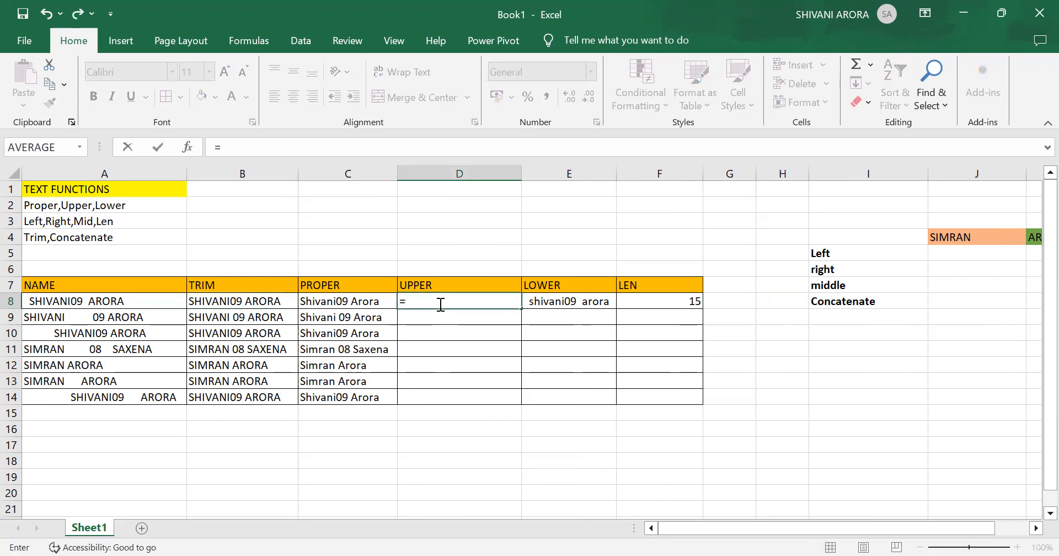
pyautogui.write('UPPER(')
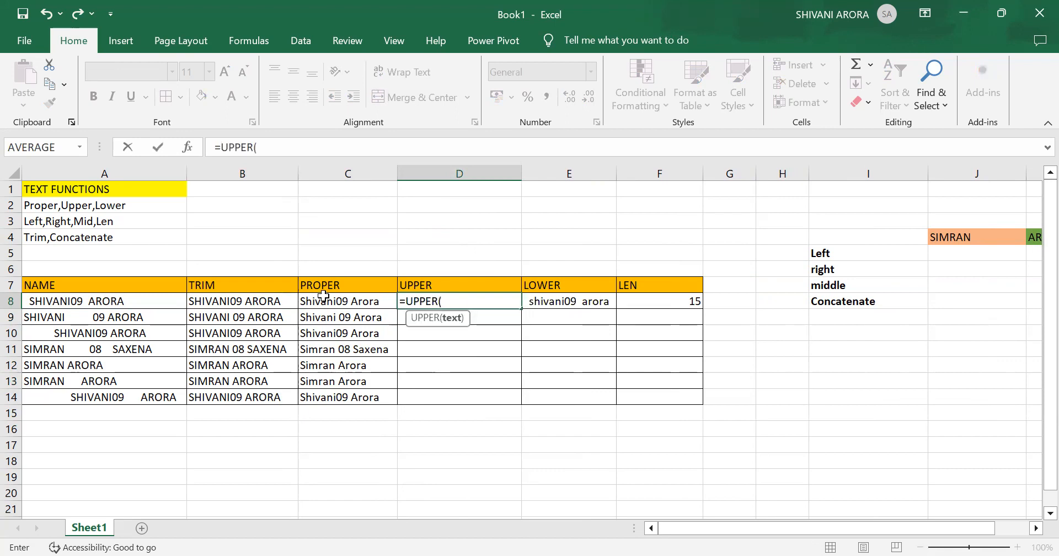
pyautogui.click(261, 300)
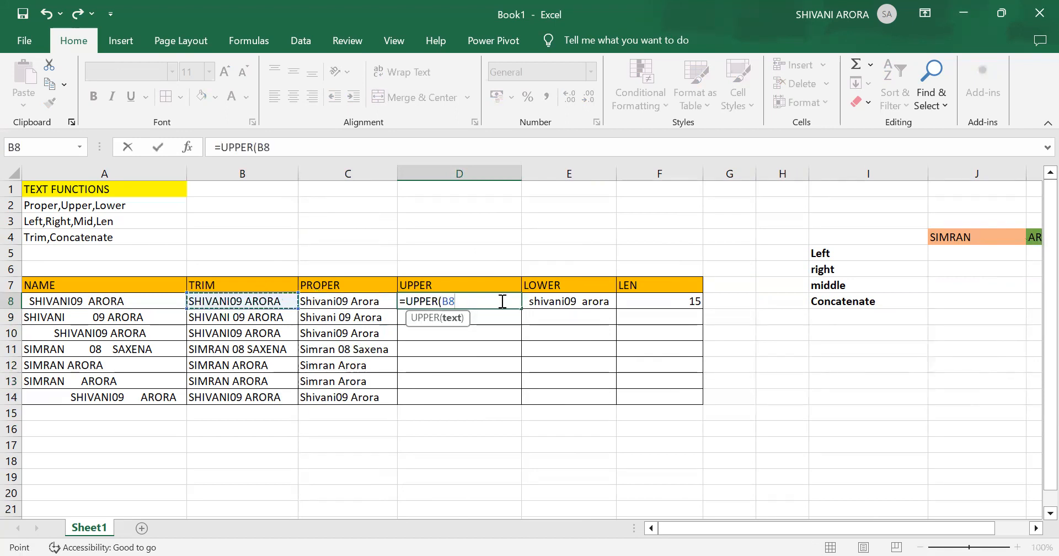
pyautogui.write(')')
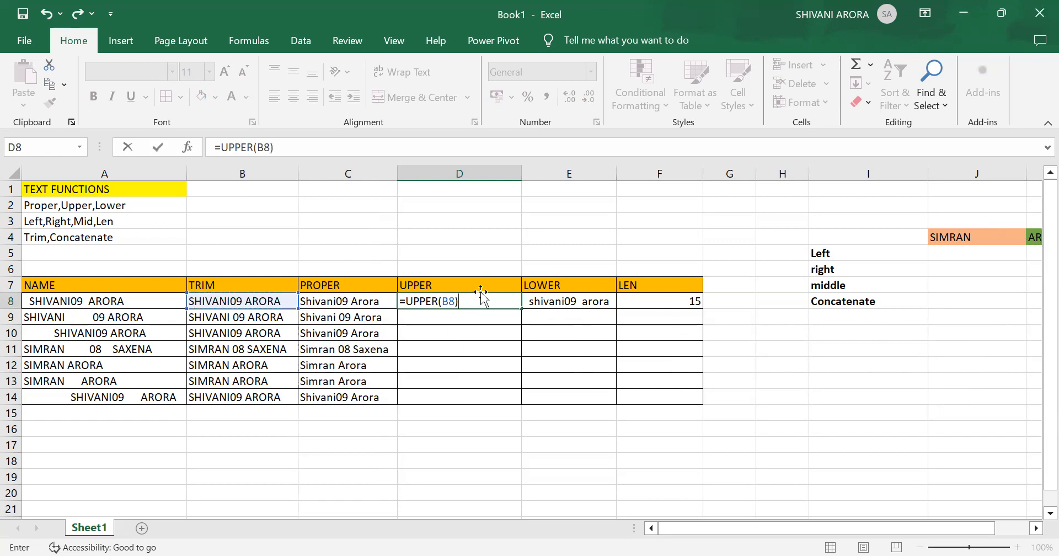
pyautogui.press('Return')
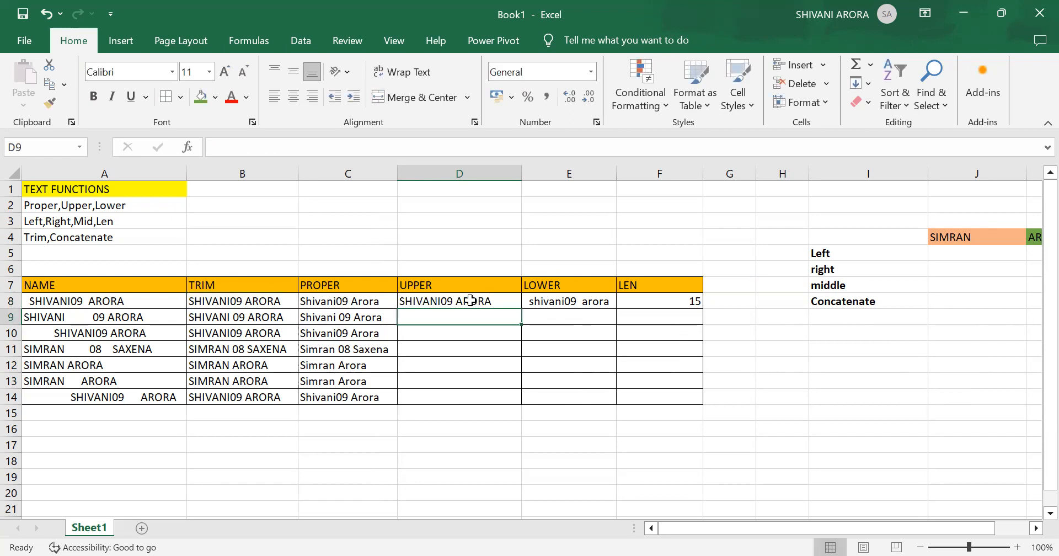
pyautogui.click(492, 298)
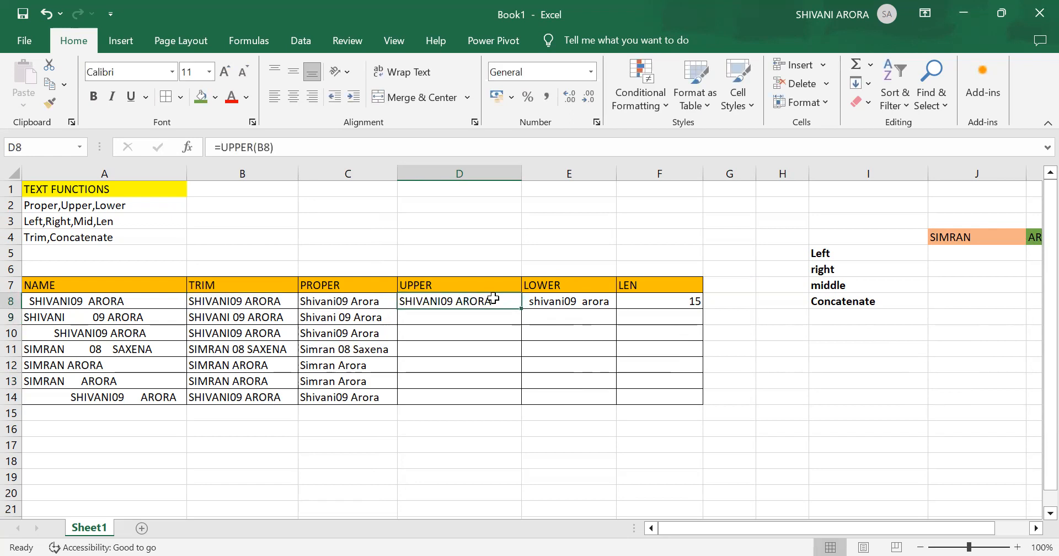
pyautogui.moveTo(521, 307); pyautogui.dragTo(518, 399)
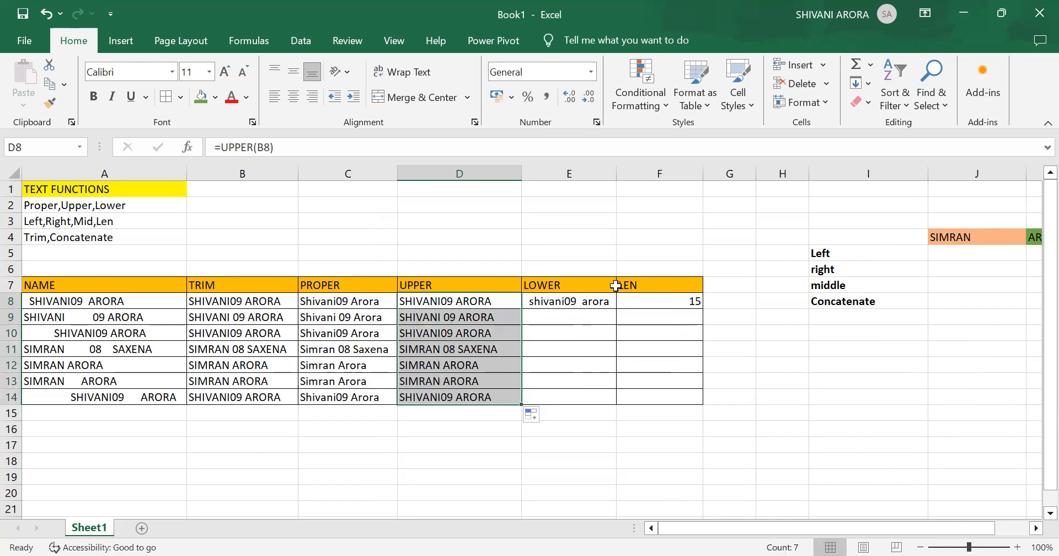
# - Replace the formula in cell E8 with =LOWER(B8) and fill it down to E14
pyautogui.click(595, 300)
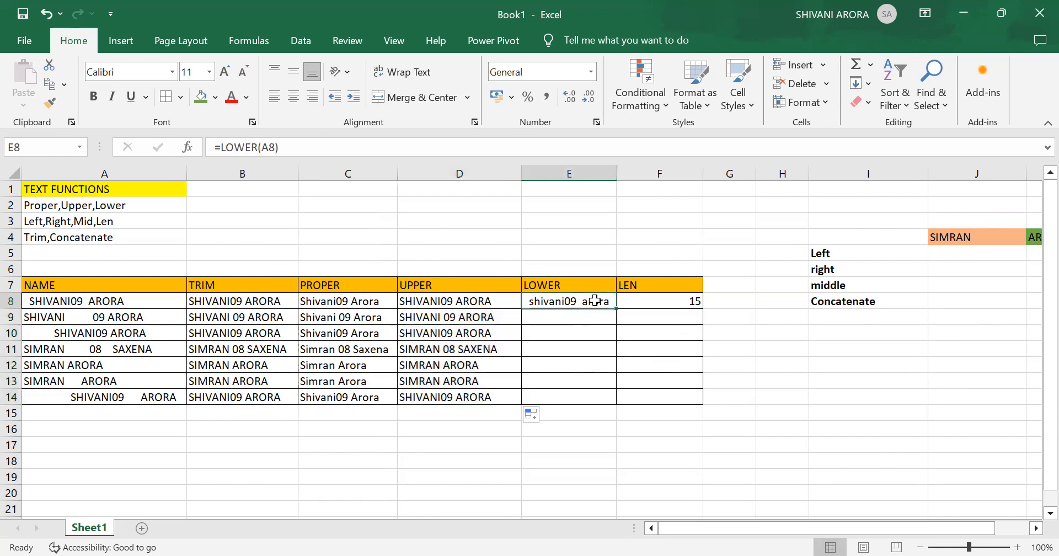
pyautogui.press('BackSpace')
pyautogui.write('=')
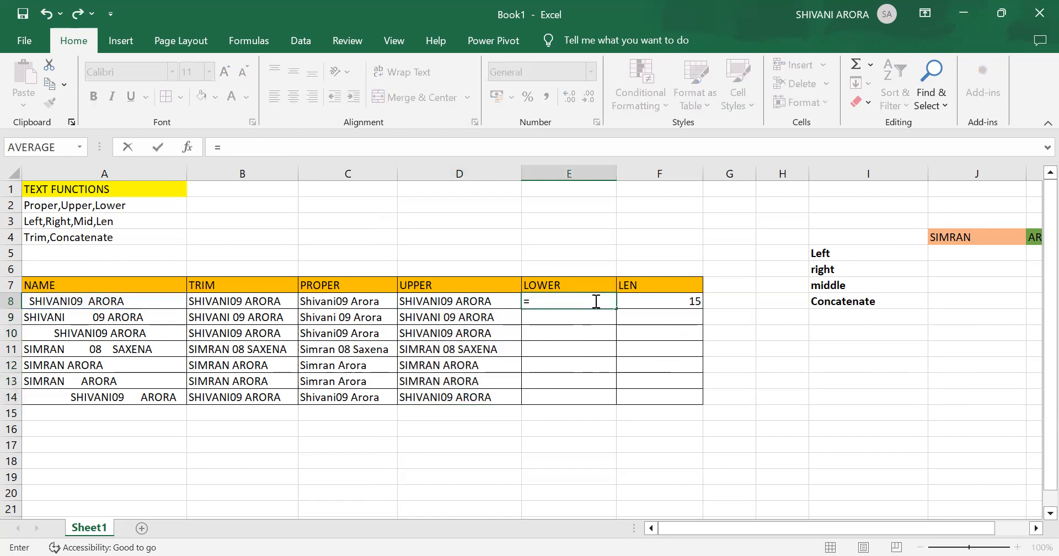
pyautogui.write('LOWER')
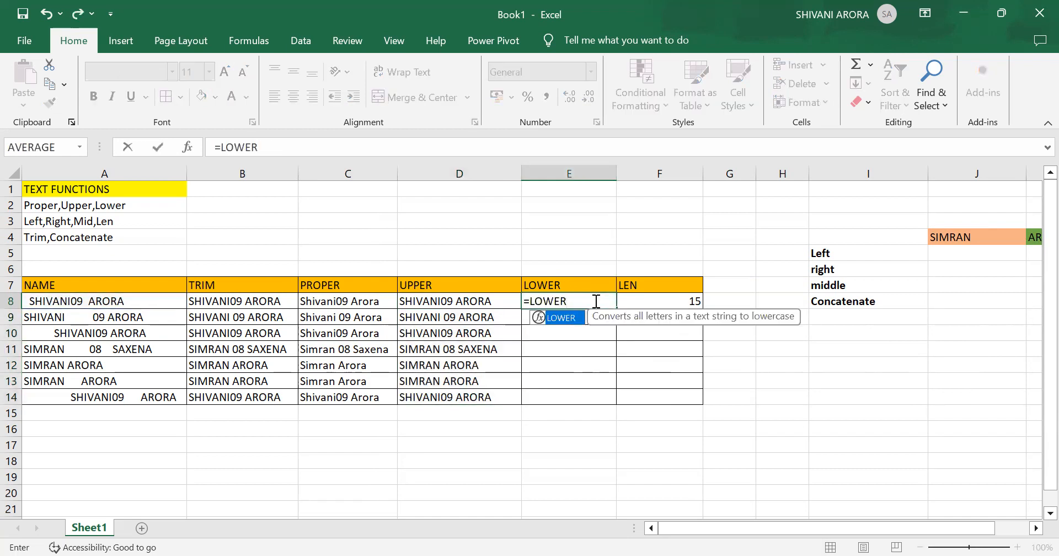
pyautogui.write('(')
pyautogui.click(232, 298)
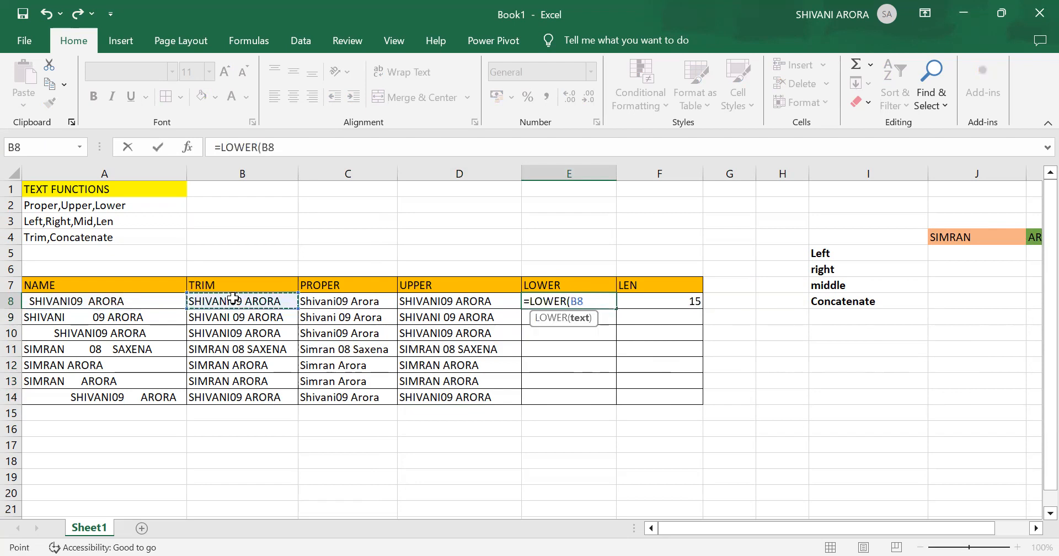
pyautogui.write(')')
pyautogui.press('Return')
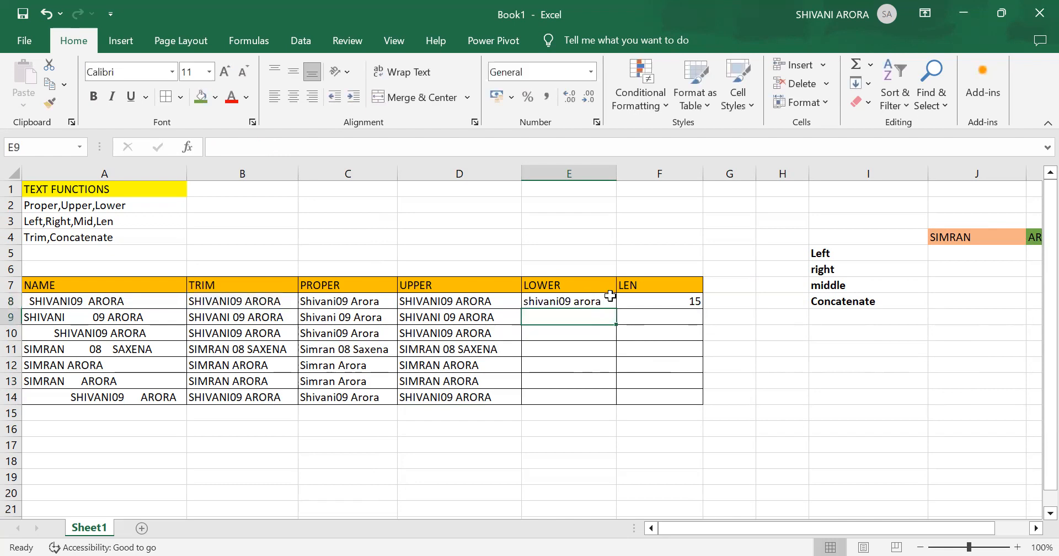
pyautogui.click(600, 299)
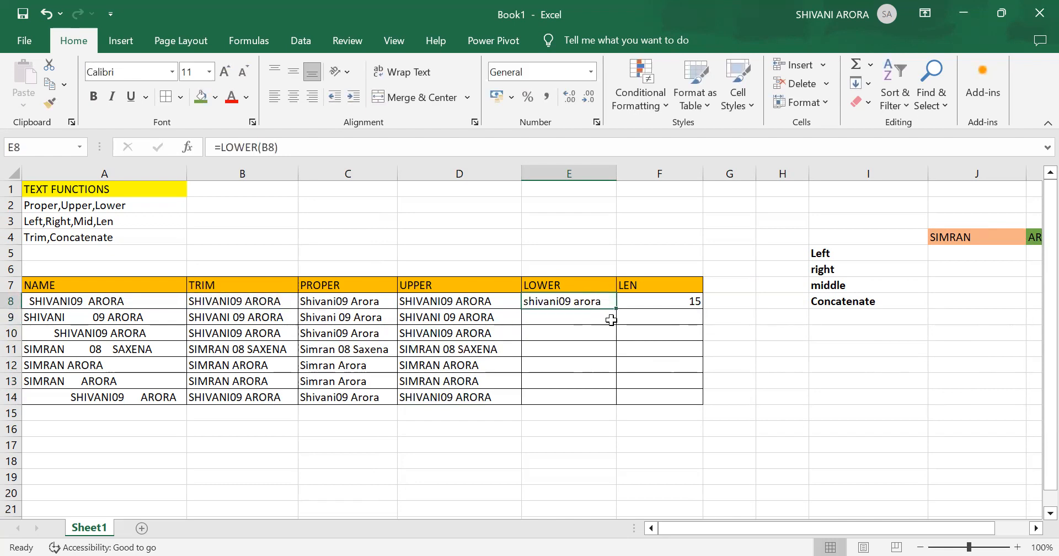
pyautogui.moveTo(616, 309); pyautogui.dragTo(620, 405)
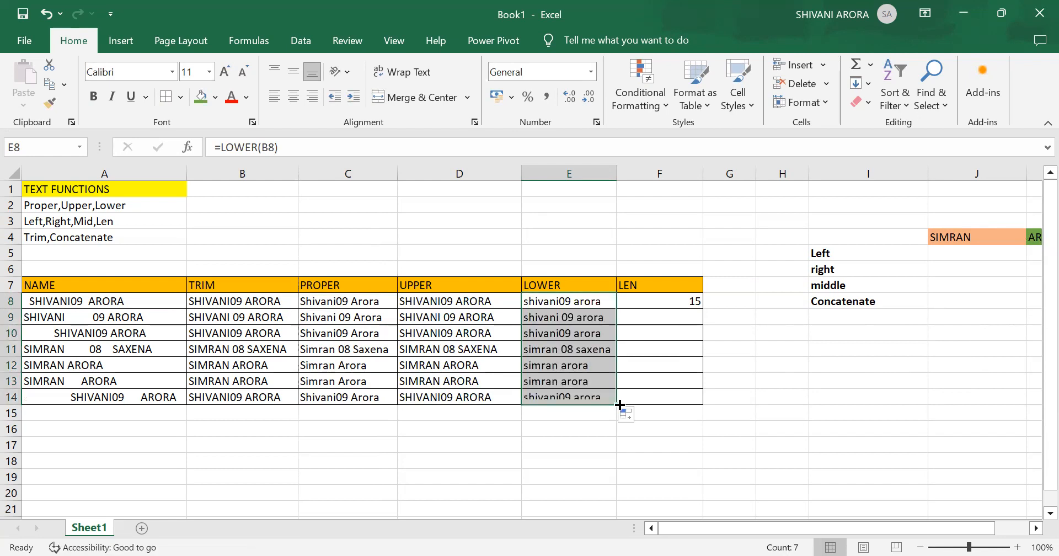
# - Fill the LEN formula from cell F8 down to F14
pyautogui.click(690, 302)
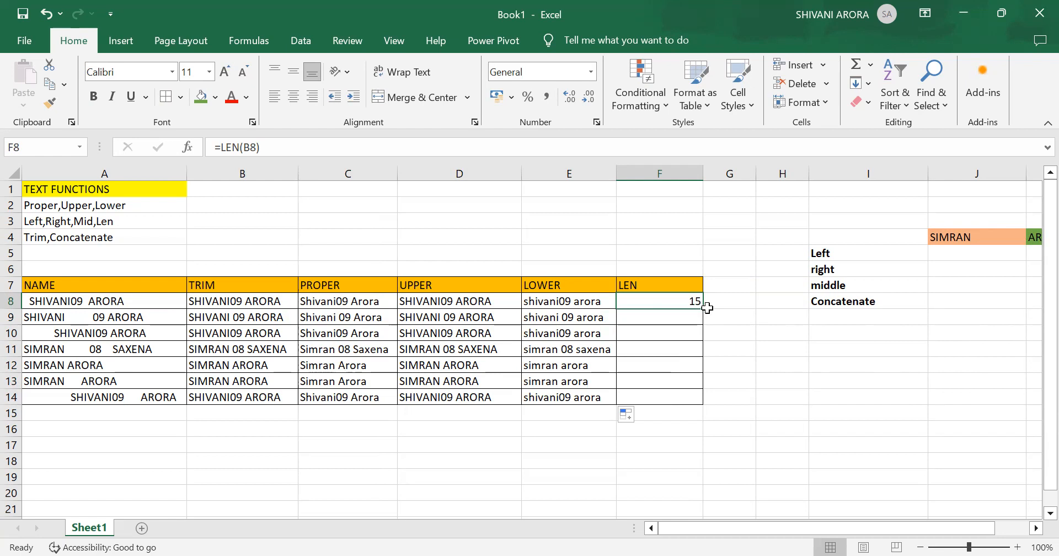
pyautogui.moveTo(703, 309); pyautogui.dragTo(709, 403)
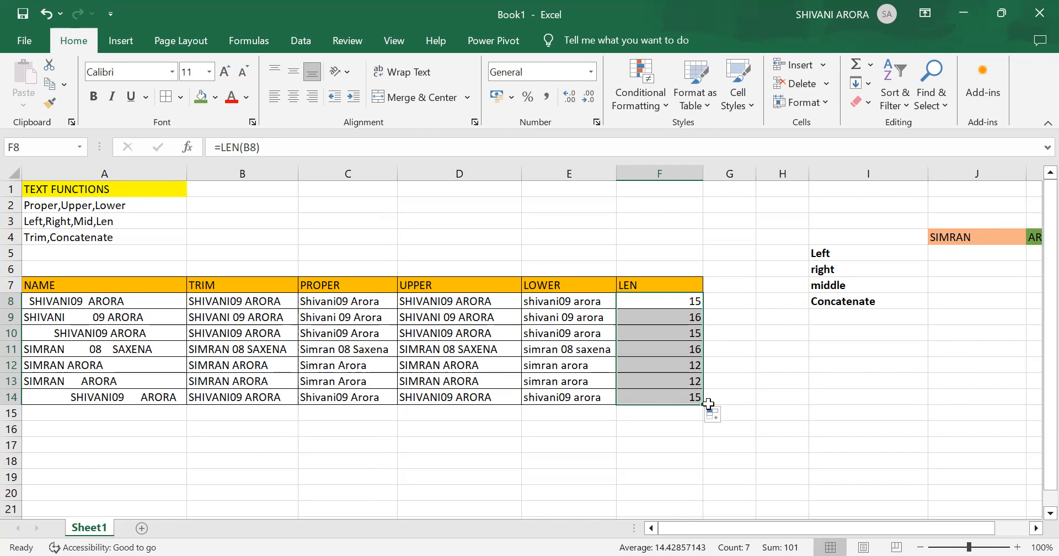
# - Enter =LEFT(J4) in cell J5, beside the Left label, without specifying a number of characters
pyautogui.hscroll(3, 837, 344)
pyautogui.hscroll(1, 836, 344)
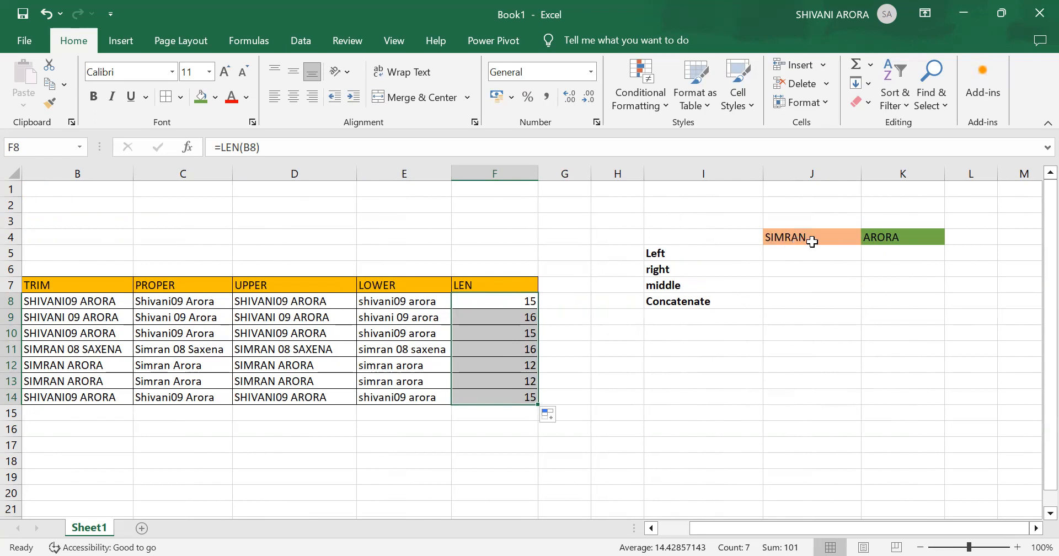
pyautogui.click(795, 252)
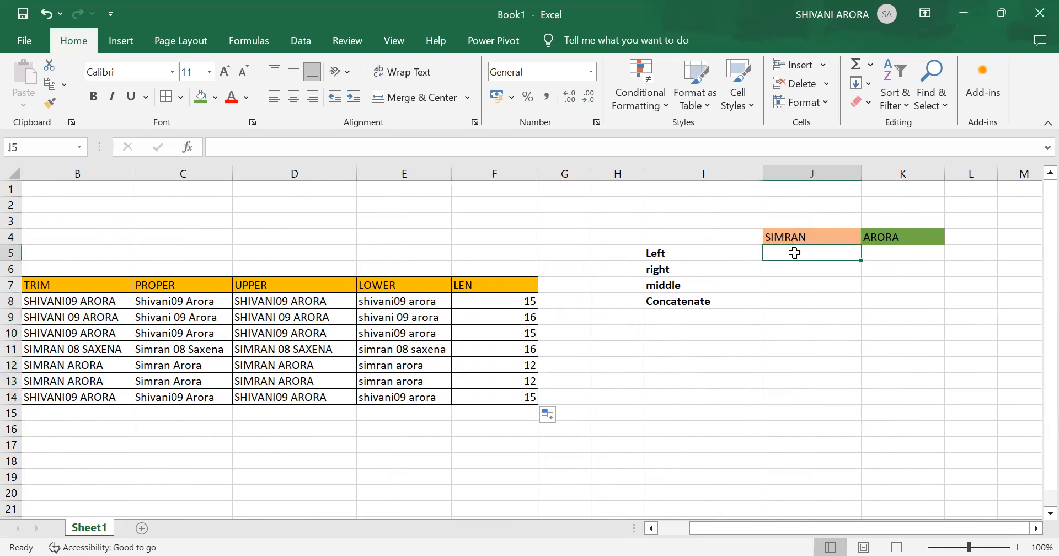
pyautogui.write('=')
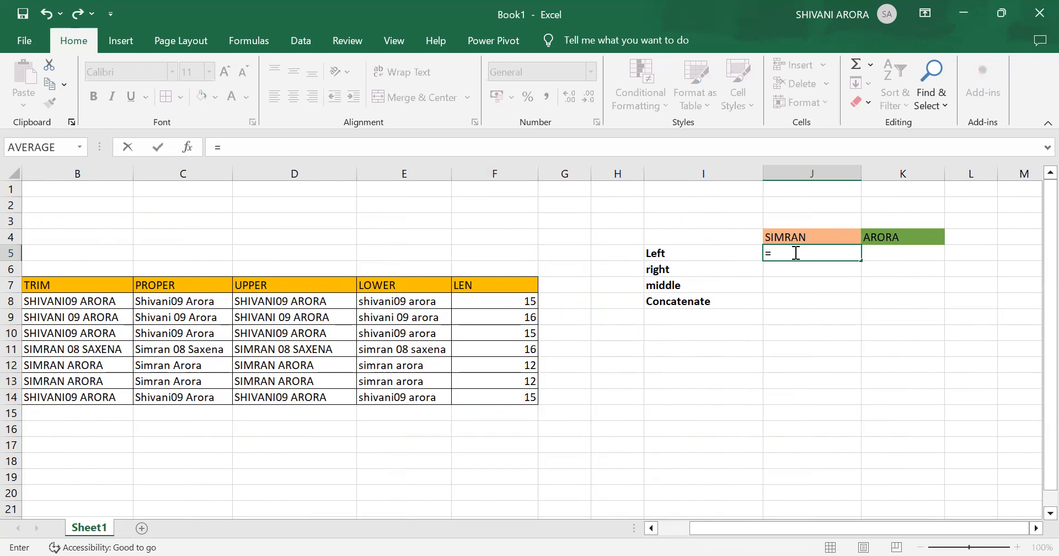
pyautogui.write('LEFT')
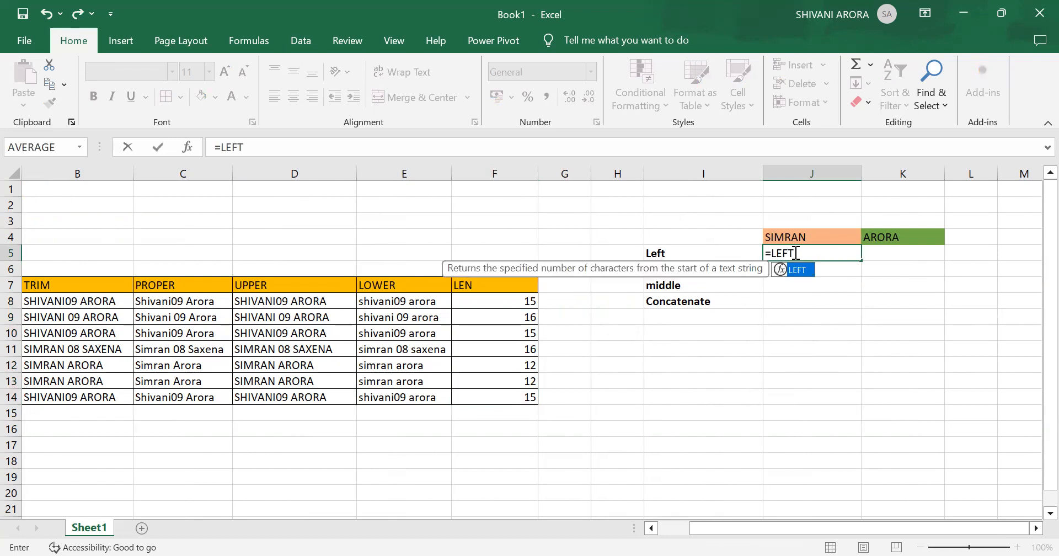
pyautogui.write('(')
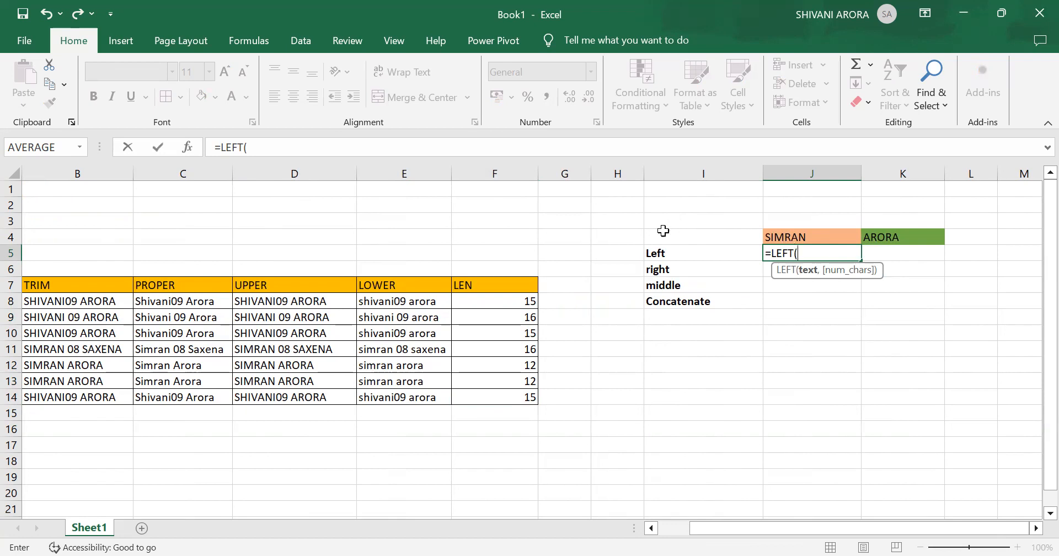
pyautogui.click(841, 237)
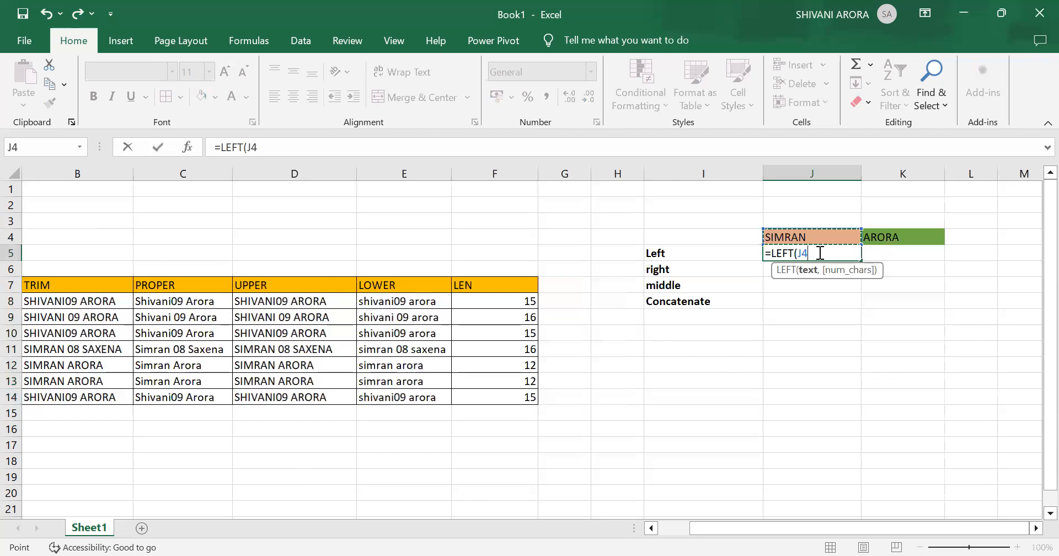
pyautogui.write(')')
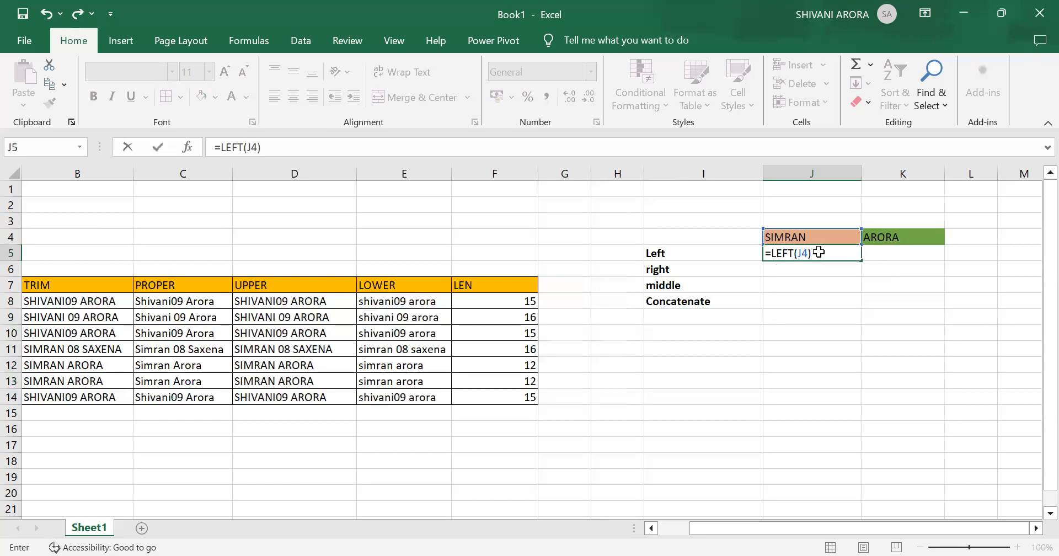
pyautogui.press('Return')
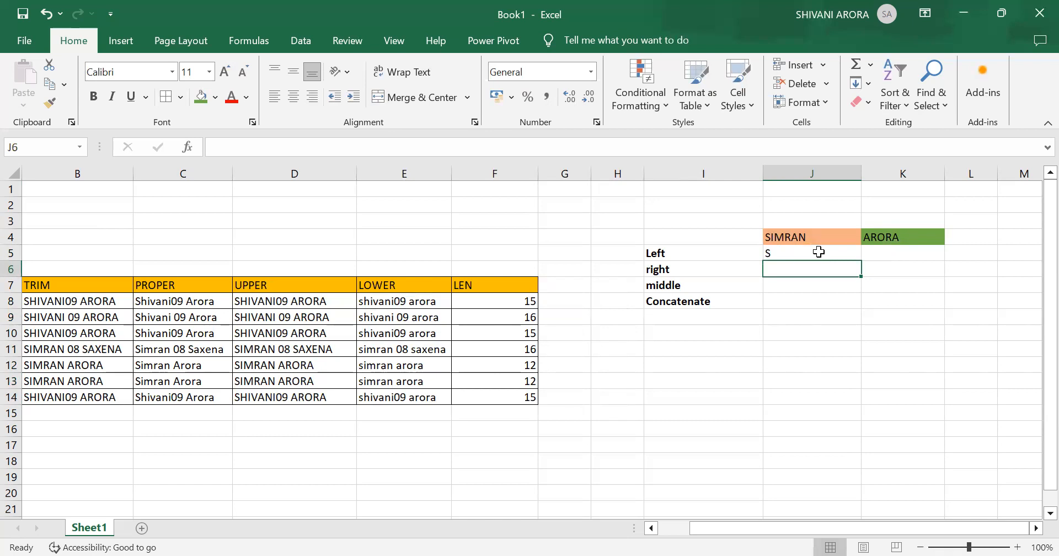
# - Replace the formula in cell J5 with =LEFT(J4,3) so that three characters are extracted
pyautogui.click(784, 257)
pyautogui.press('BackSpace')
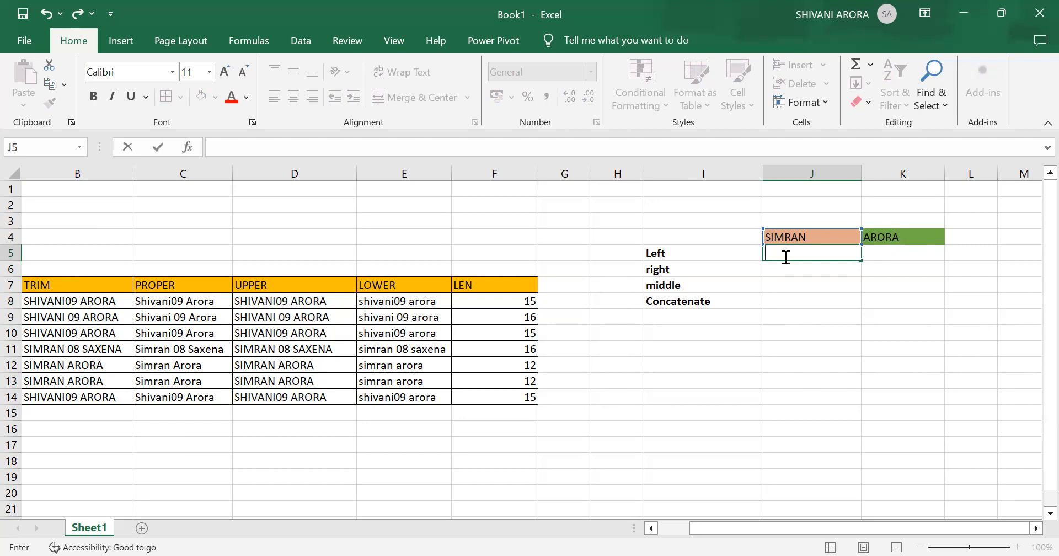
pyautogui.write('=')
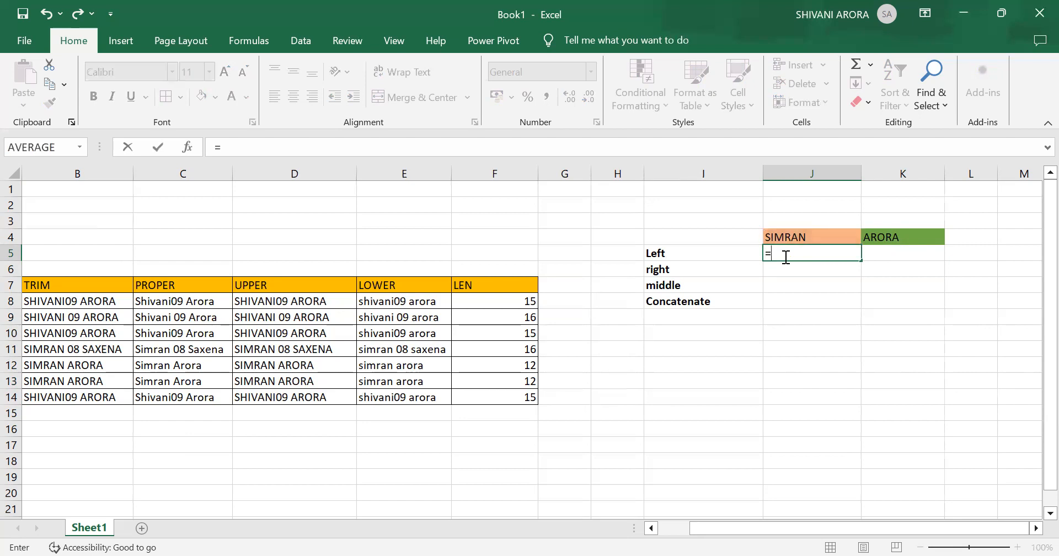
pyautogui.write('LEFT')
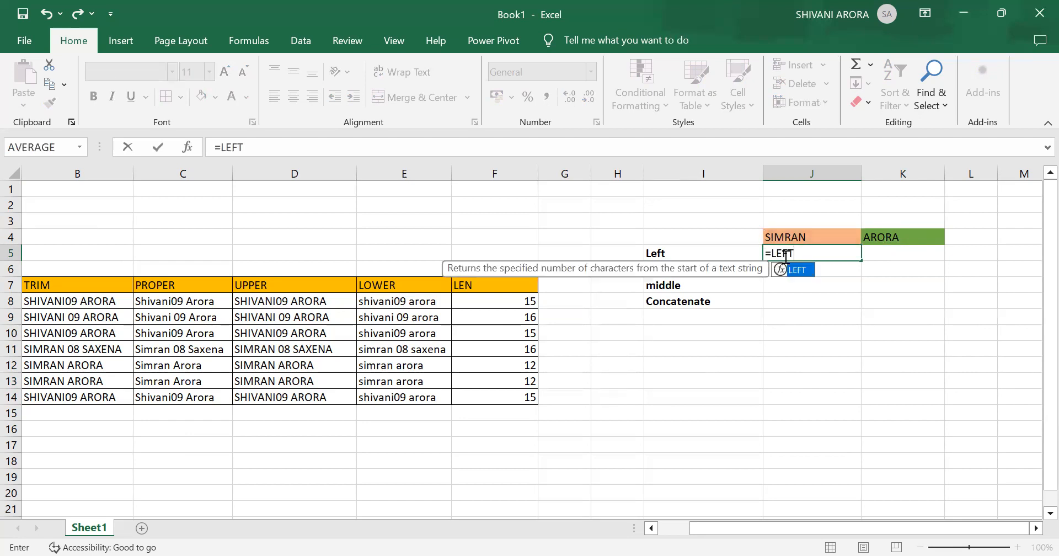
pyautogui.write('(')
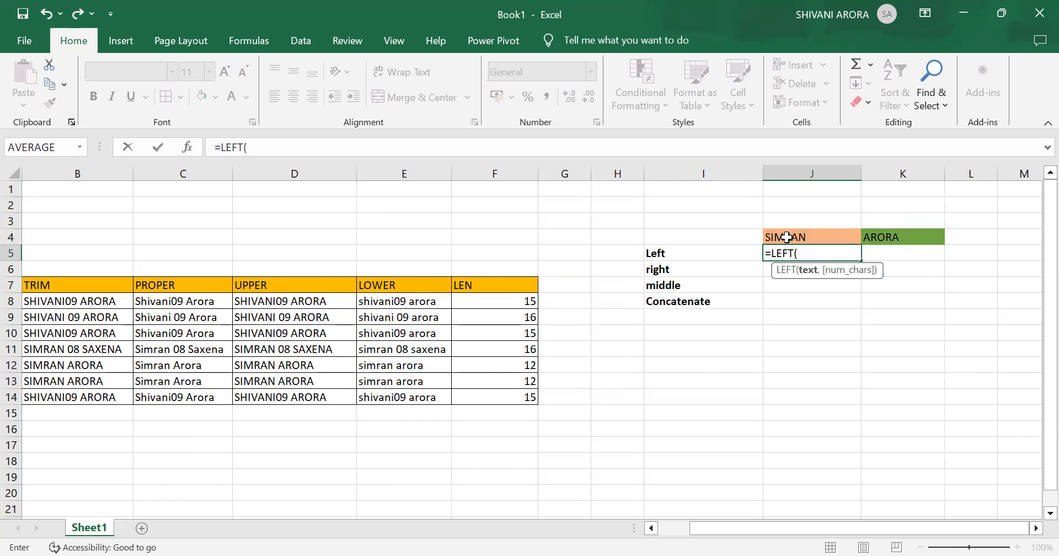
pyautogui.click(783, 237)
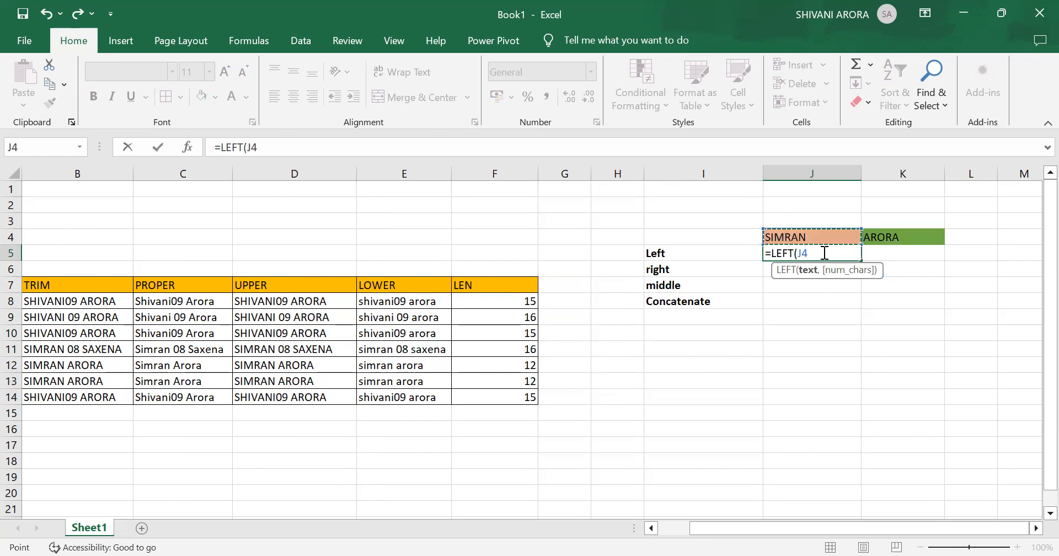
pyautogui.write(',3')
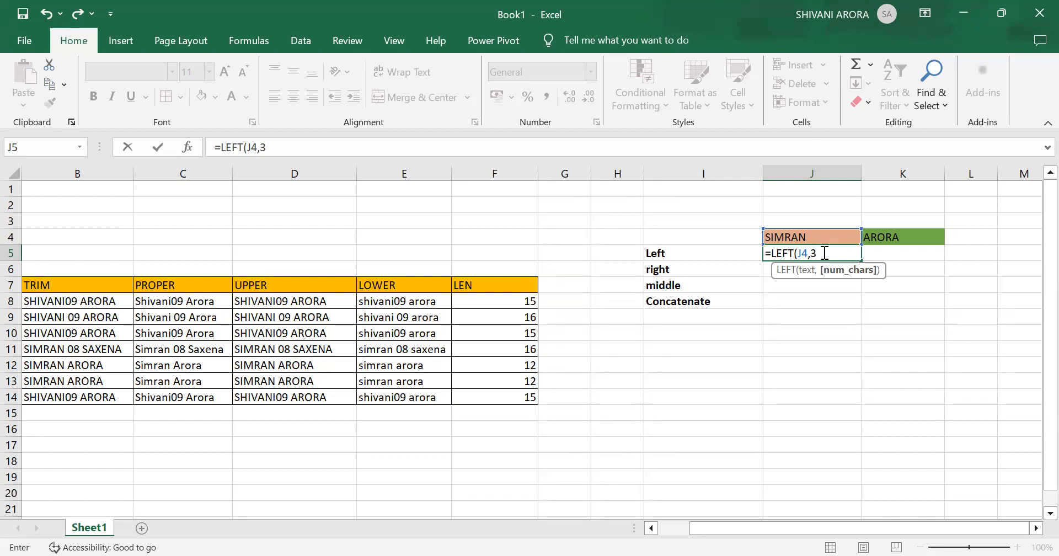
pyautogui.write(')')
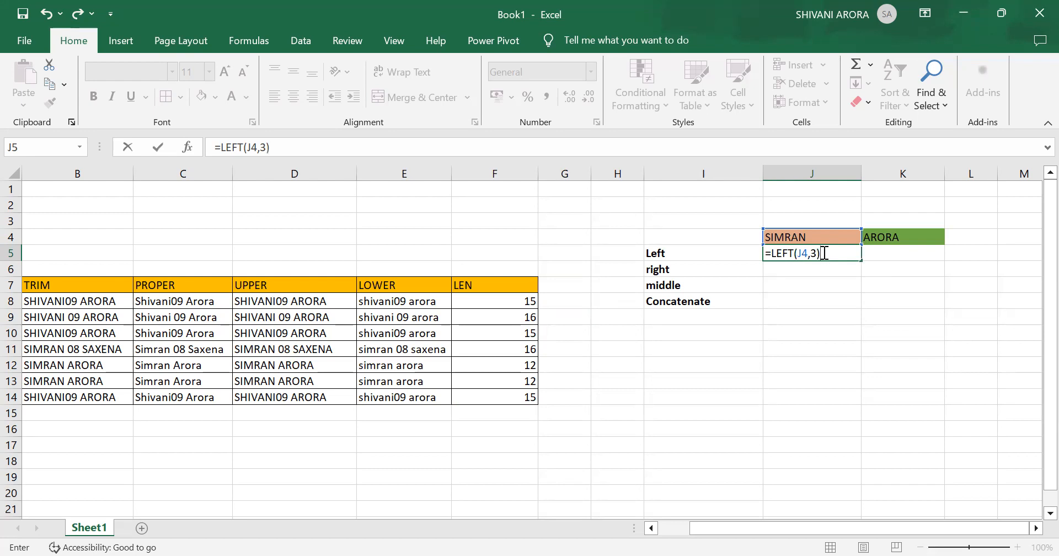
pyautogui.press('Return')
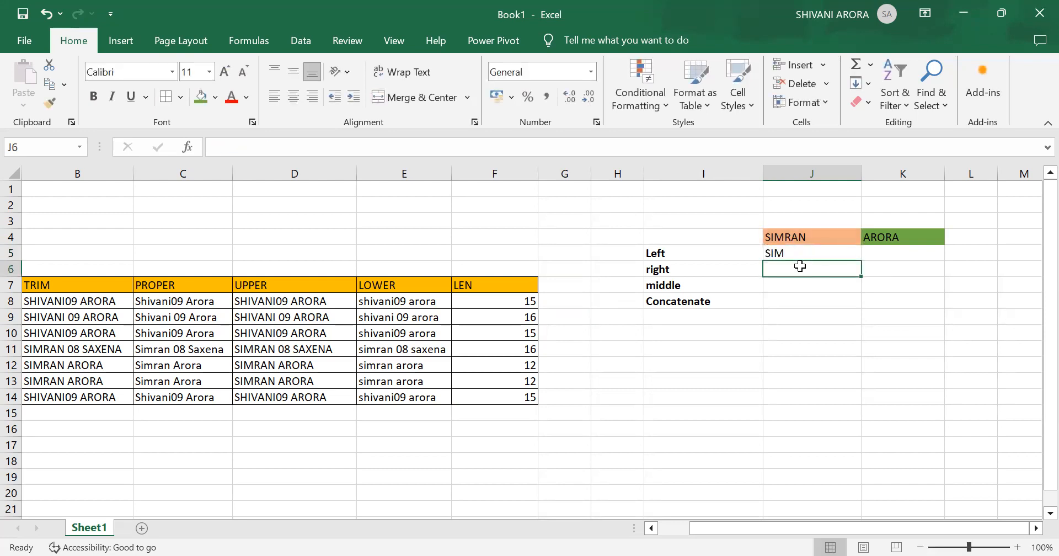
# - Enter =RIGHT(J4) in cell J6, beside the right label, without specifying a number of characters
pyautogui.write('=')
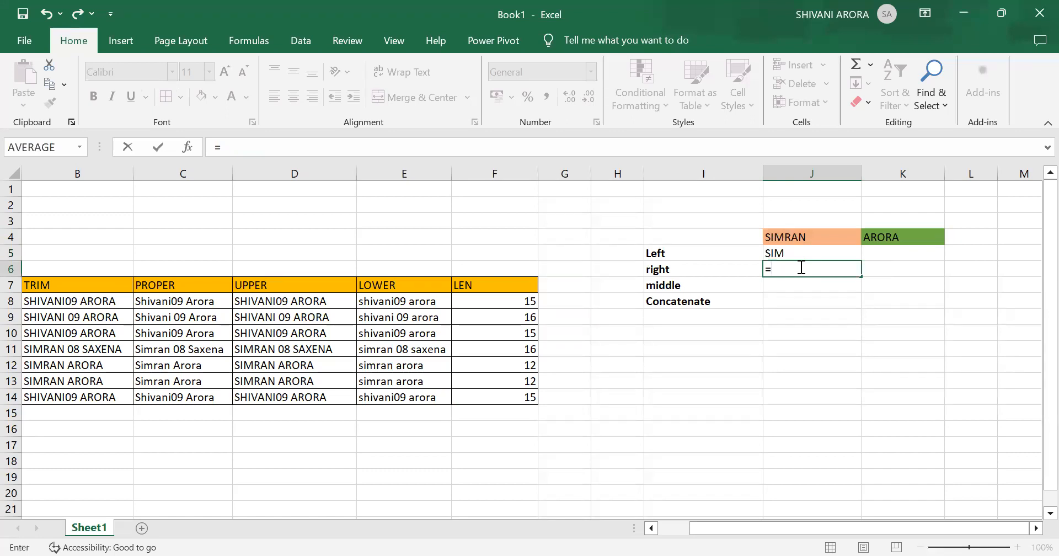
pyautogui.write('RIGHT')
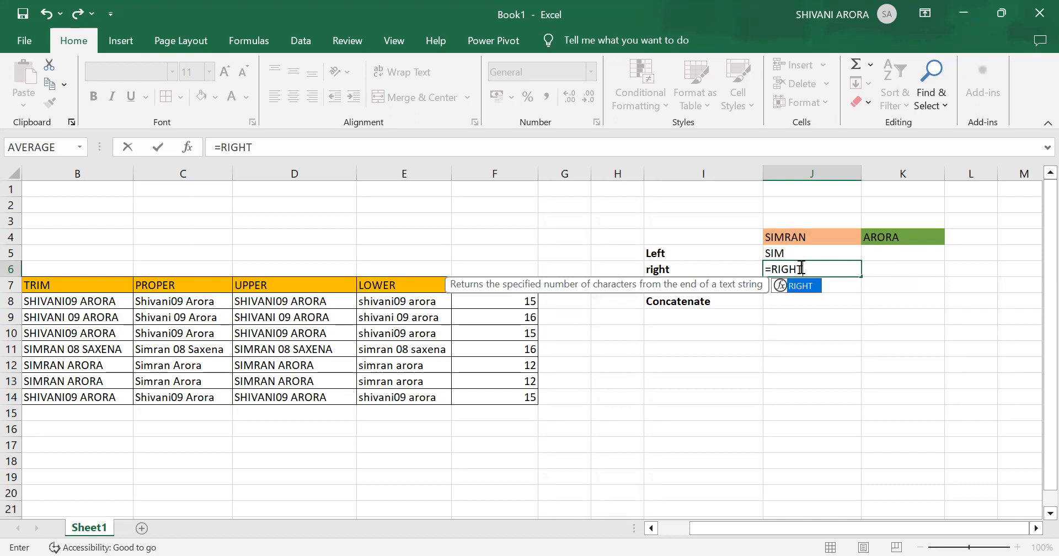
pyautogui.write('(')
pyautogui.click(829, 236)
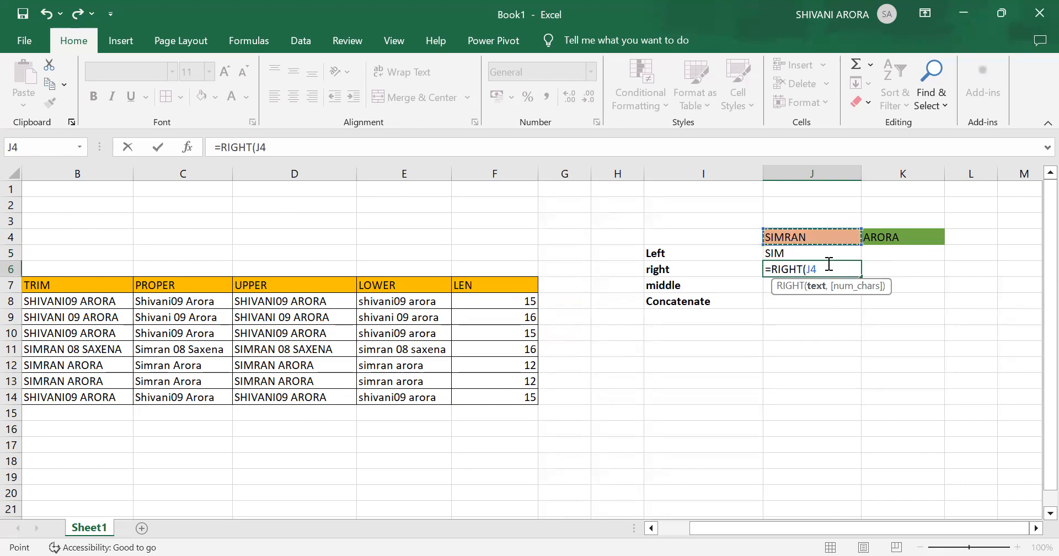
pyautogui.write(')')
pyautogui.press('Return')
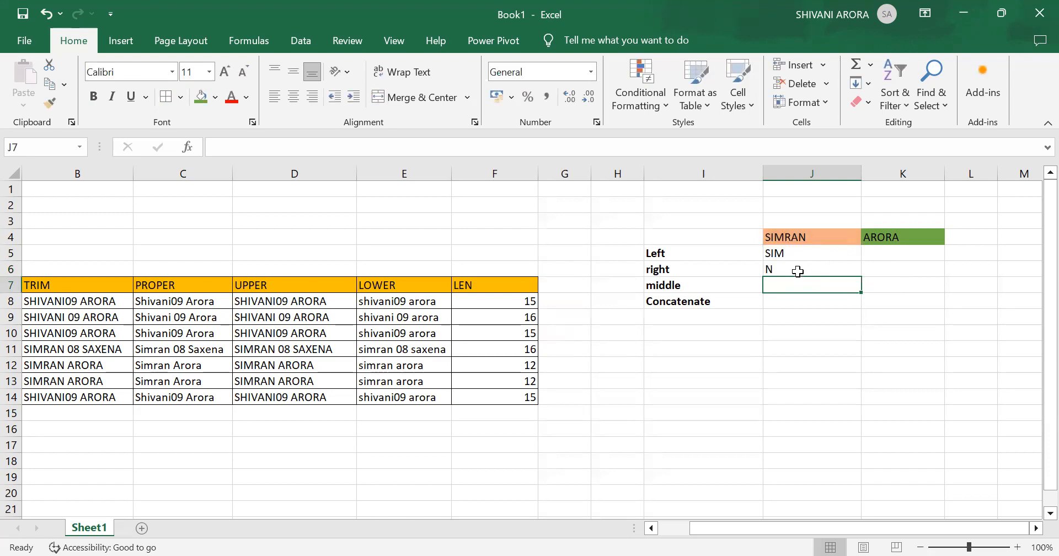
# - Replace the formula in cell J6 with =RIGHT(J4,3) to extract the last three characters
pyautogui.click(798, 271)
pyautogui.press('BackSpace')
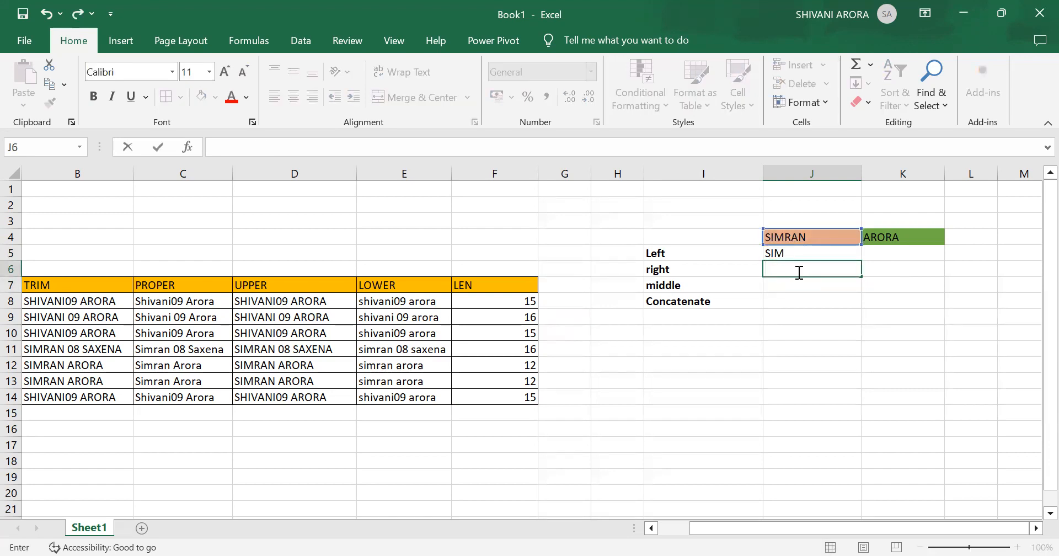
pyautogui.write('=')
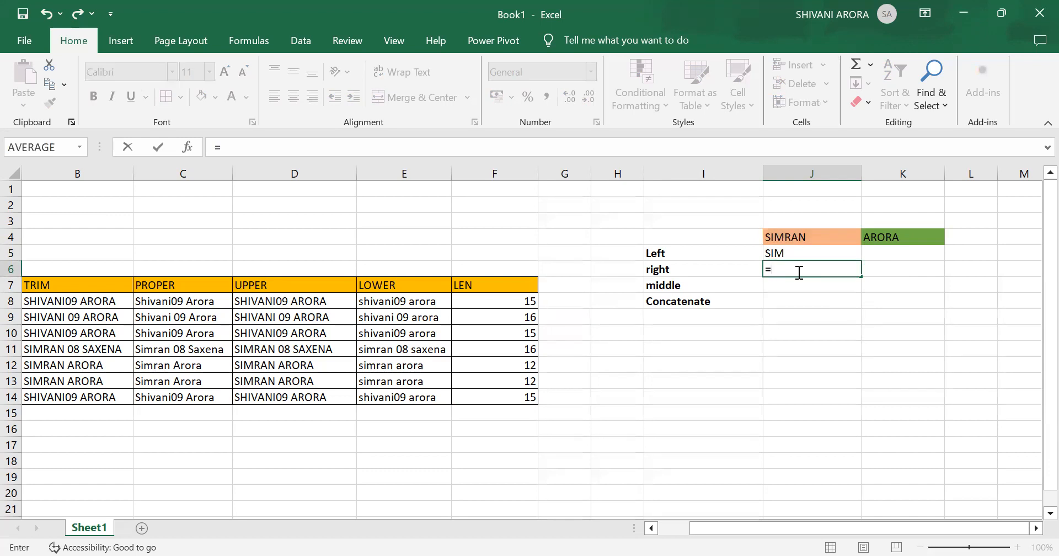
pyautogui.write('RIGHT')
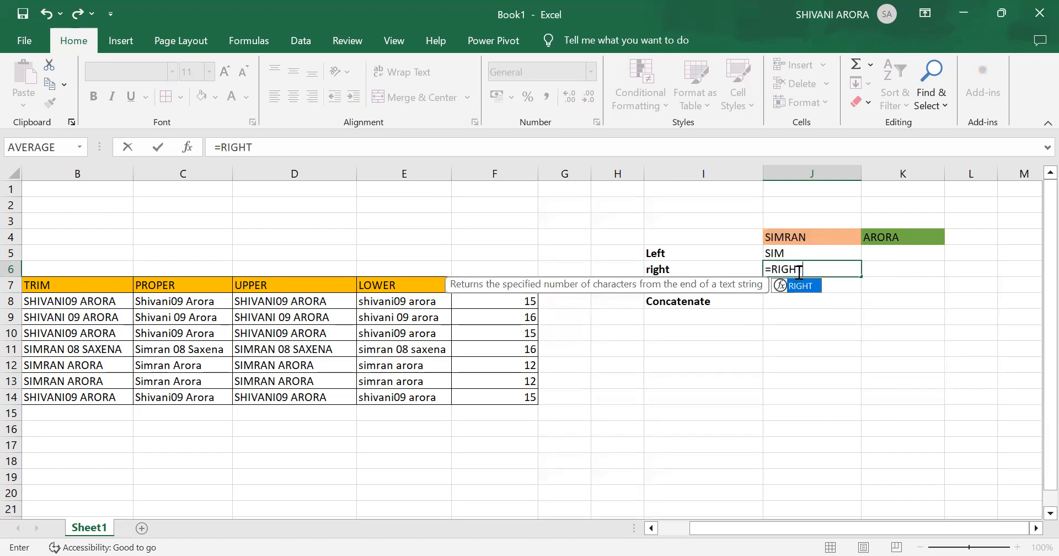
pyautogui.write('(')
pyautogui.click(837, 238)
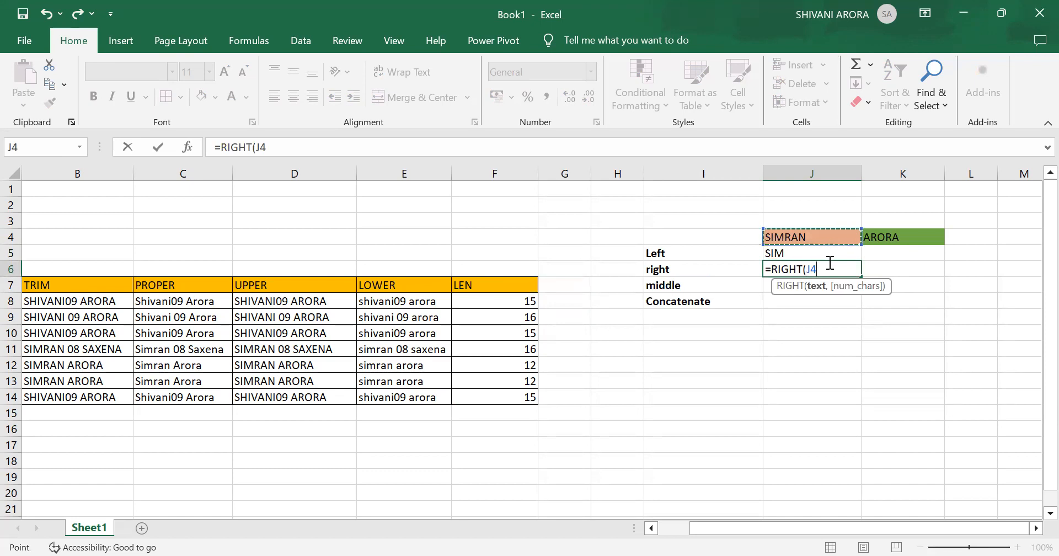
pyautogui.write(',3')
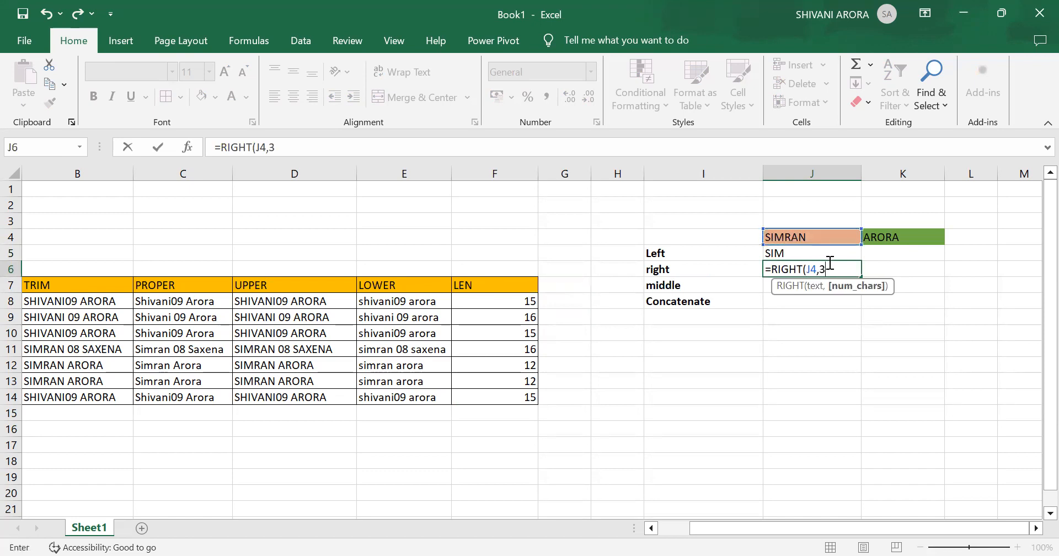
pyautogui.write(')')
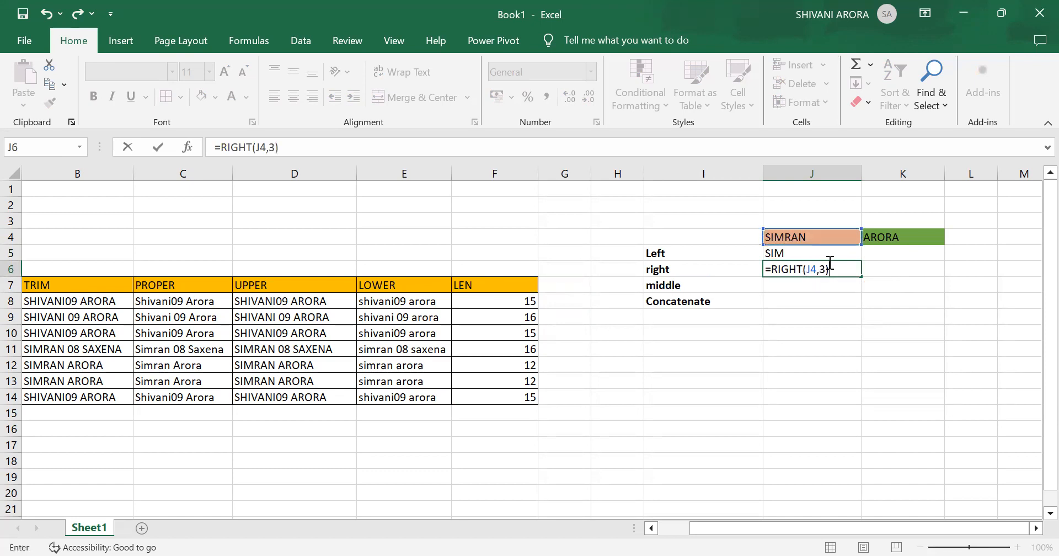
pyautogui.press('Return')
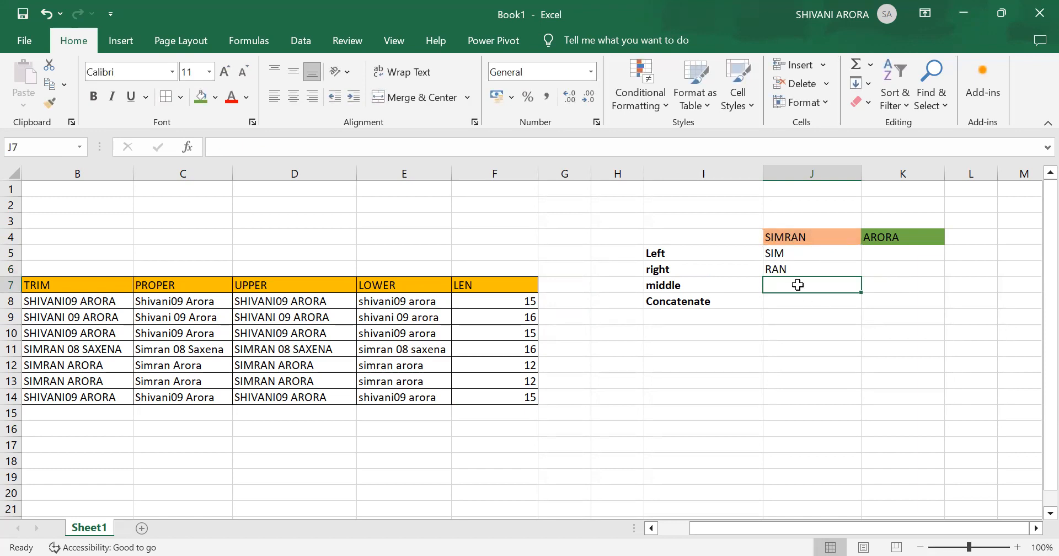
# - Try to enter =MID(J4) in cell J7, beside the middle label, without a start position or character count
pyautogui.write('=')
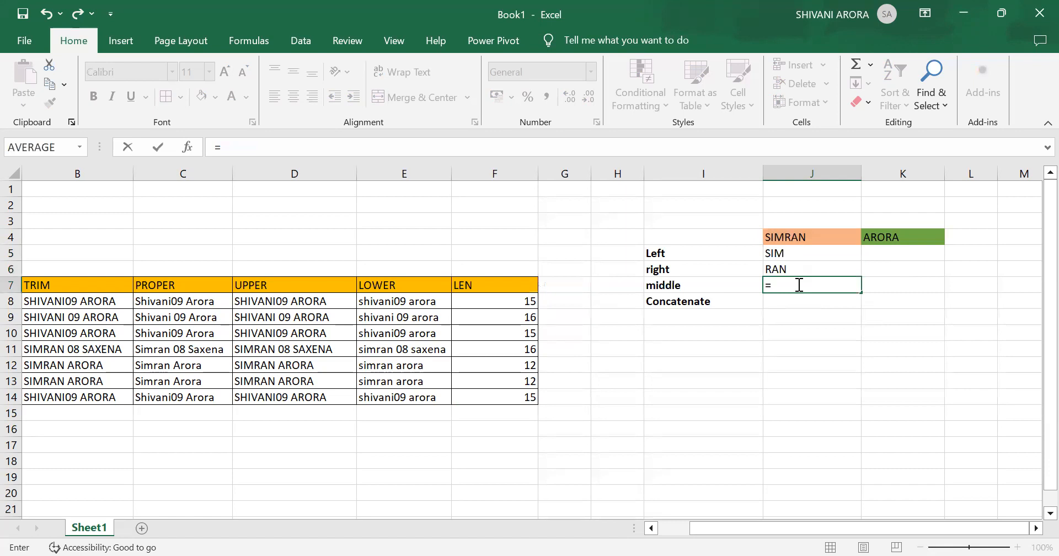
pyautogui.write('MIDD')
pyautogui.press('BackSpace')
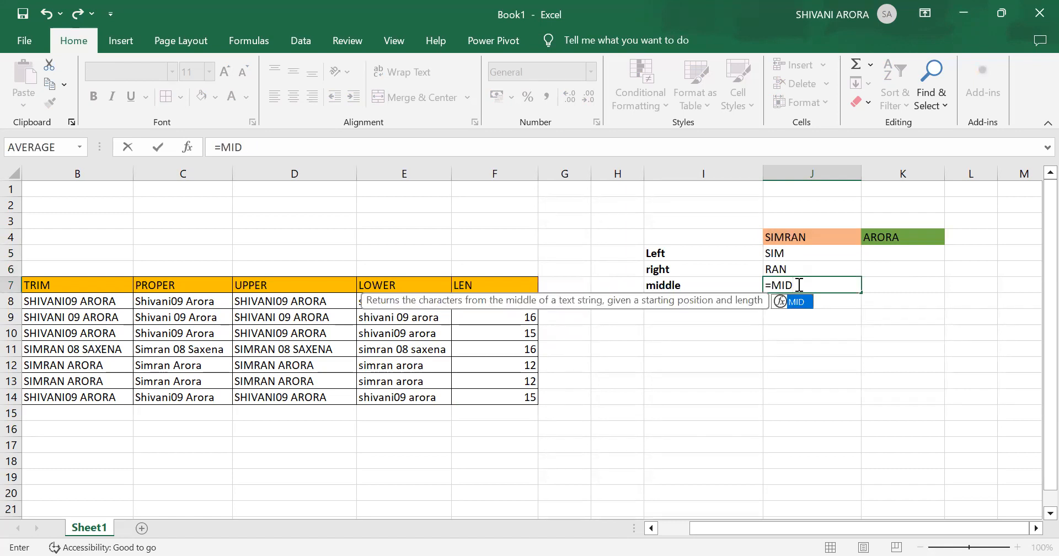
pyautogui.write('(')
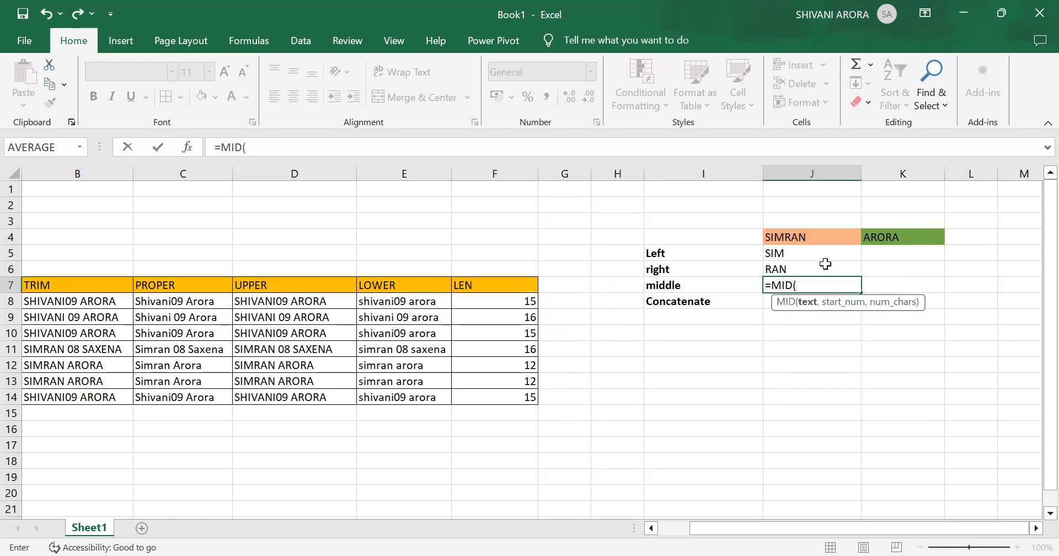
pyautogui.click(810, 236)
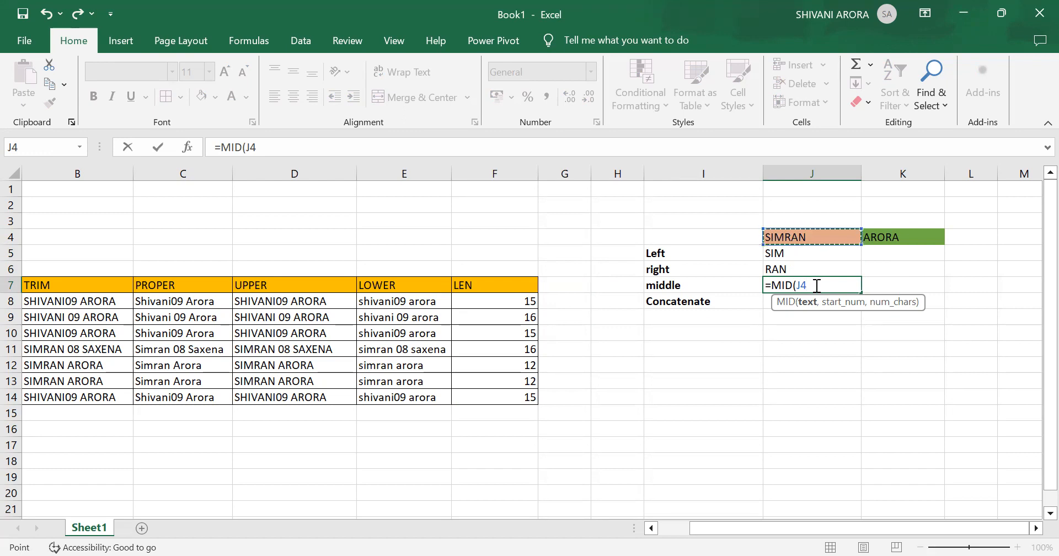
pyautogui.write(')')
pyautogui.press('Return')
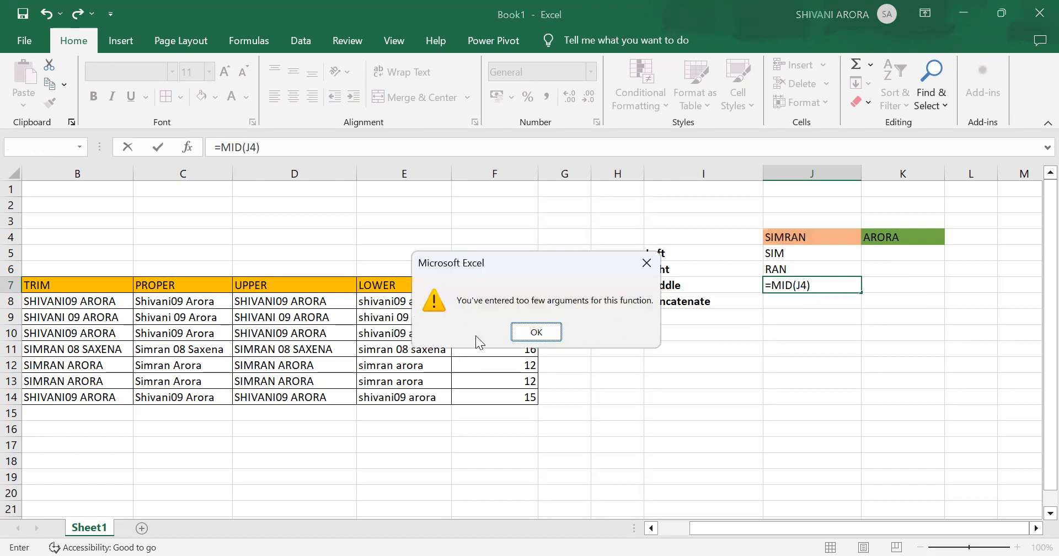
pyautogui.click(524, 342)
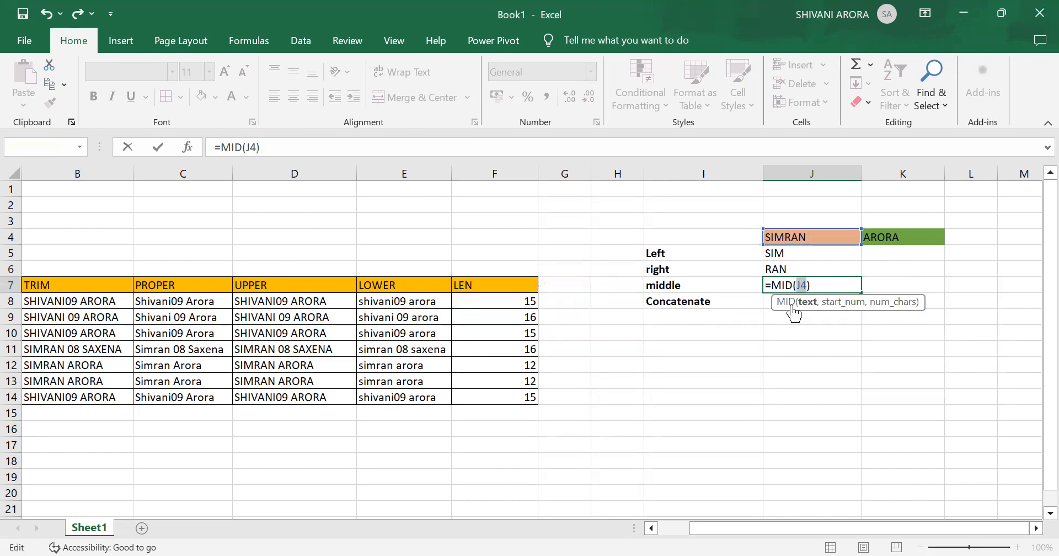
# - Complete the MID formula in cell J7 as =MID(J4,2,2), with start position 2 and two characters
pyautogui.click(824, 289)
pyautogui.press('BackSpace')
pyautogui.write(',')
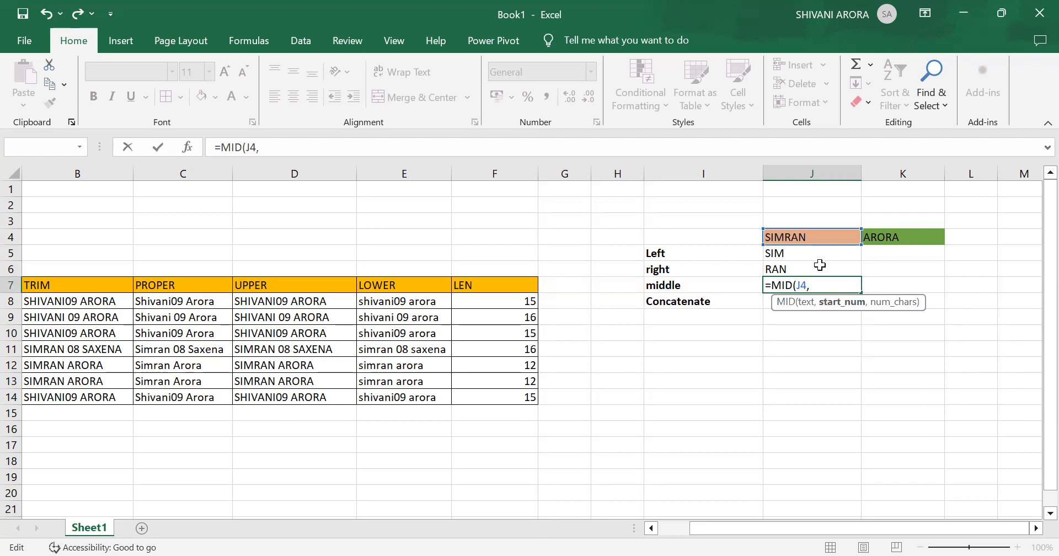
pyautogui.write('2,2)')
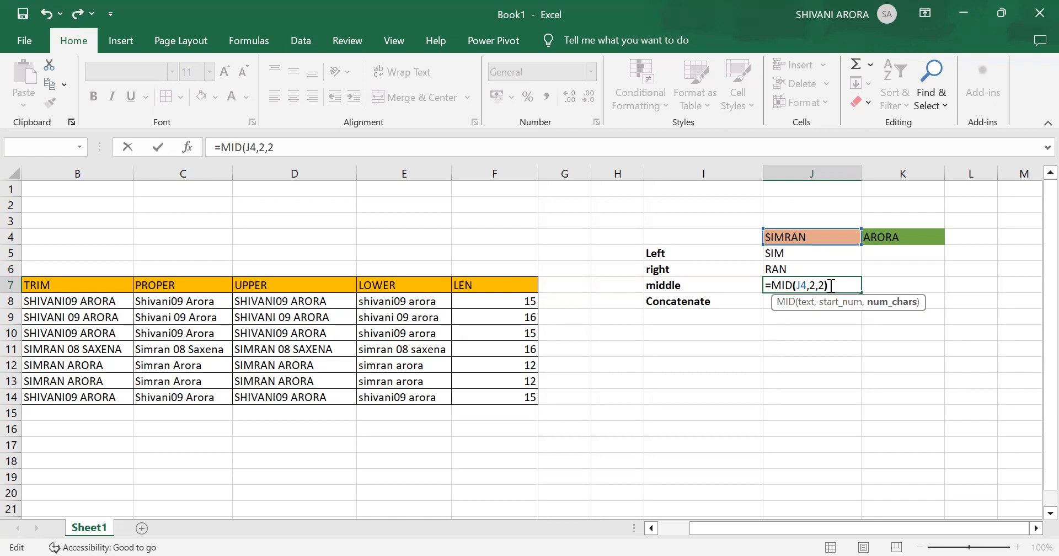
pyautogui.press('Return')
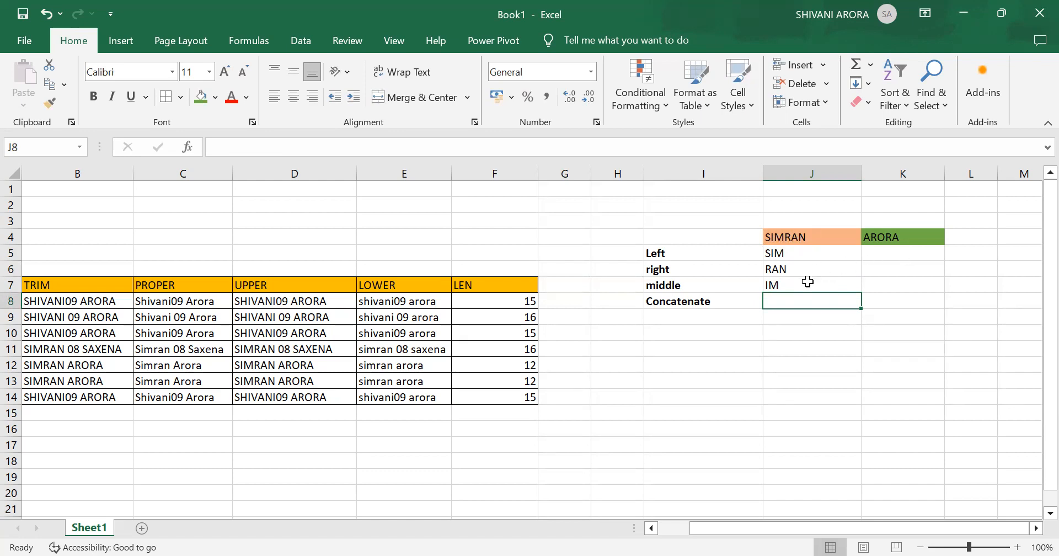
# - Enter =LEFT(K4) in cell K5 to extract the first character of the text in K4
pyautogui.click(891, 255)
pyautogui.write('=')
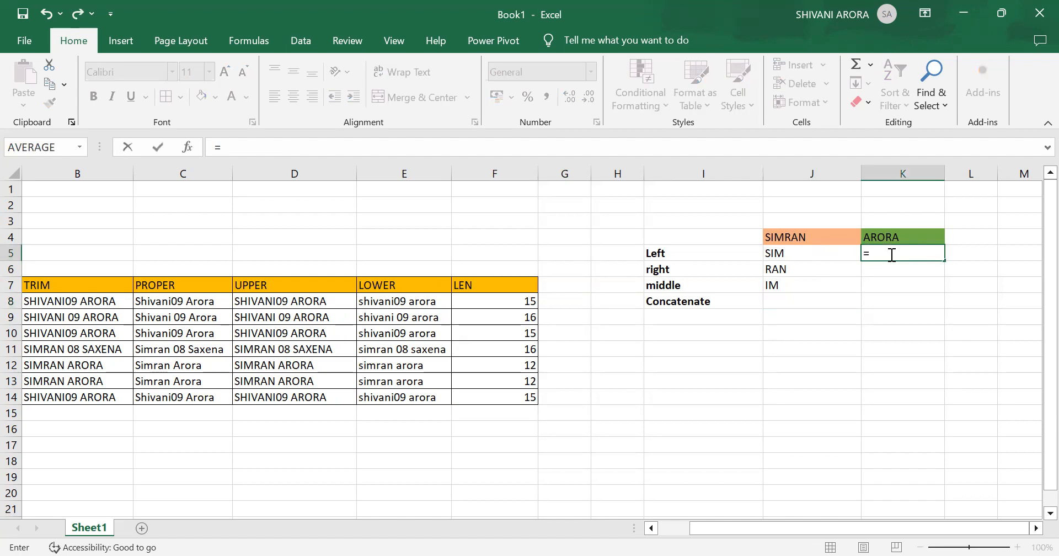
pyautogui.write('LEFT')
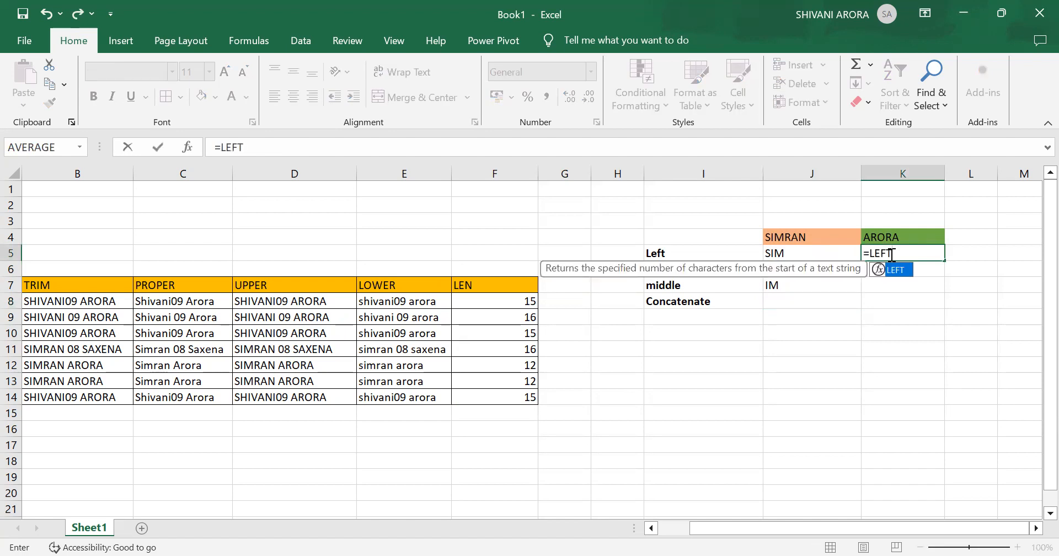
pyautogui.write('(')
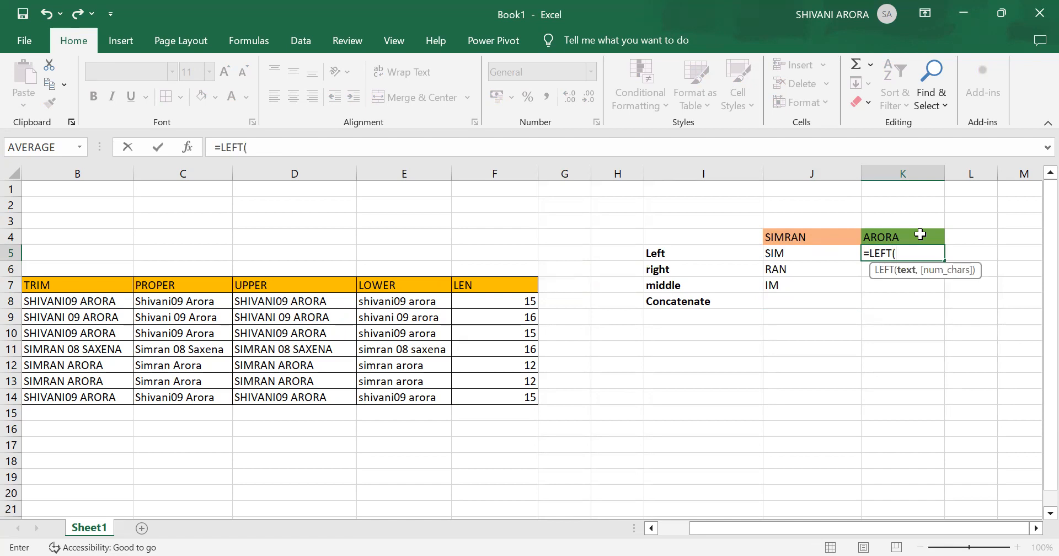
pyautogui.click(921, 242)
pyautogui.write(')')
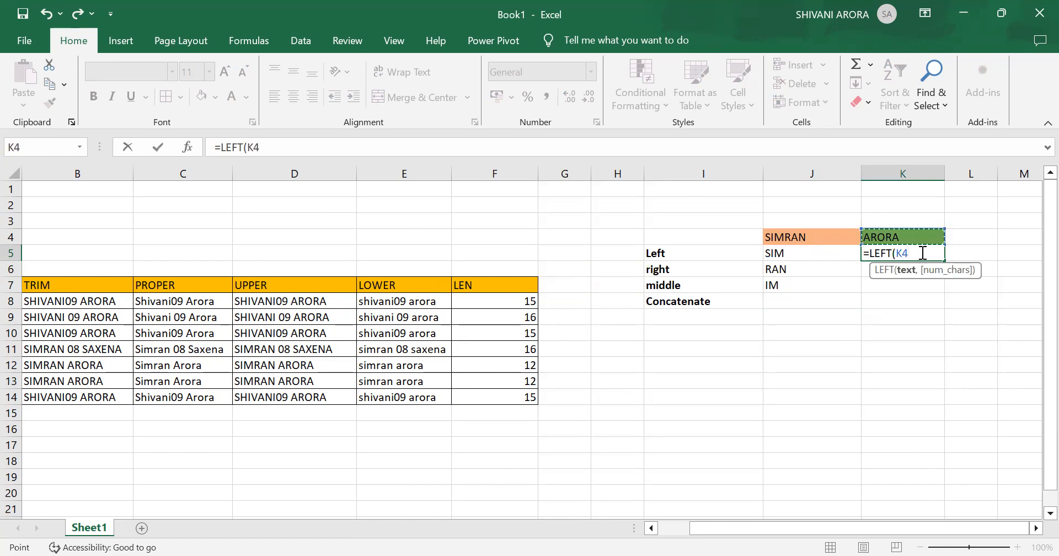
pyautogui.press('Return')
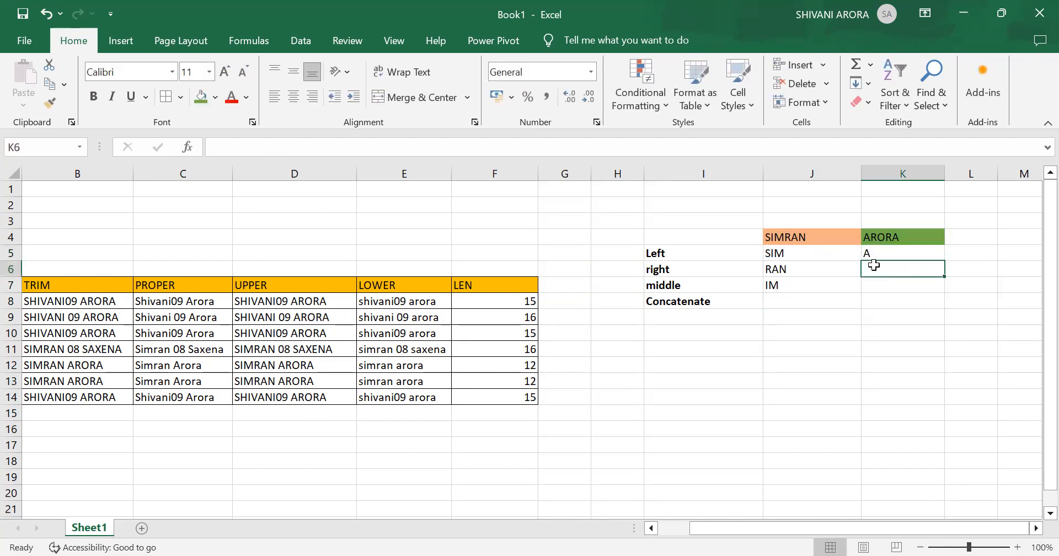
# - Enter =RIGHT(K4) in cell K6 to extract the last character of the text in K4
pyautogui.write('=')
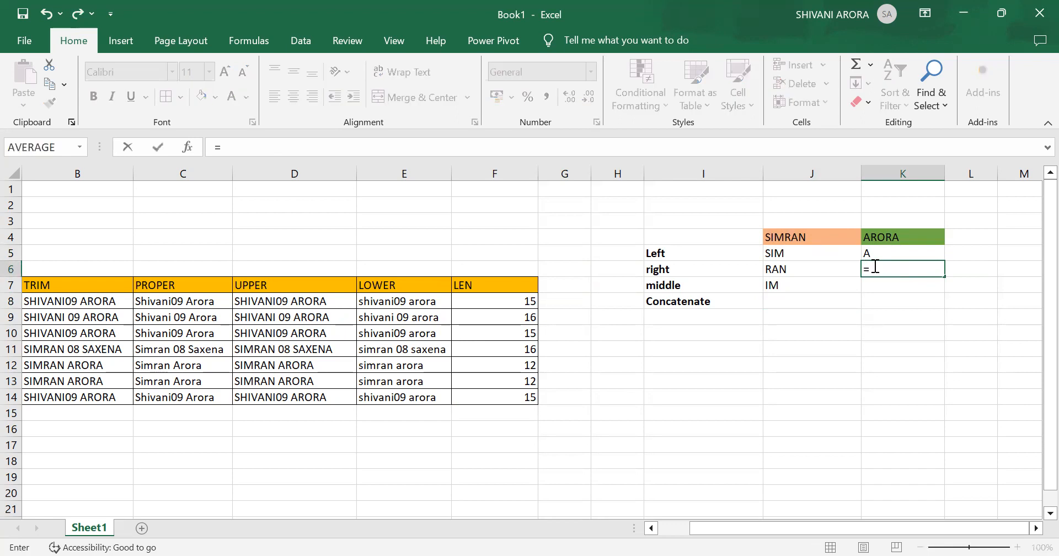
pyautogui.write('RIGT(')
pyautogui.press('BackSpace')
pyautogui.press('BackSpace')
pyautogui.write('HT')
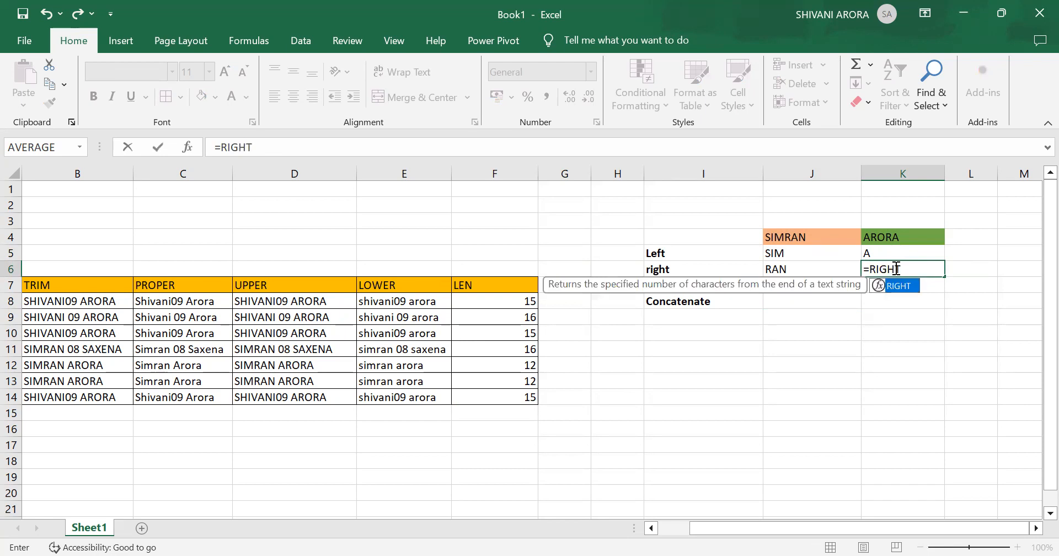
pyautogui.write('(')
pyautogui.click(893, 237)
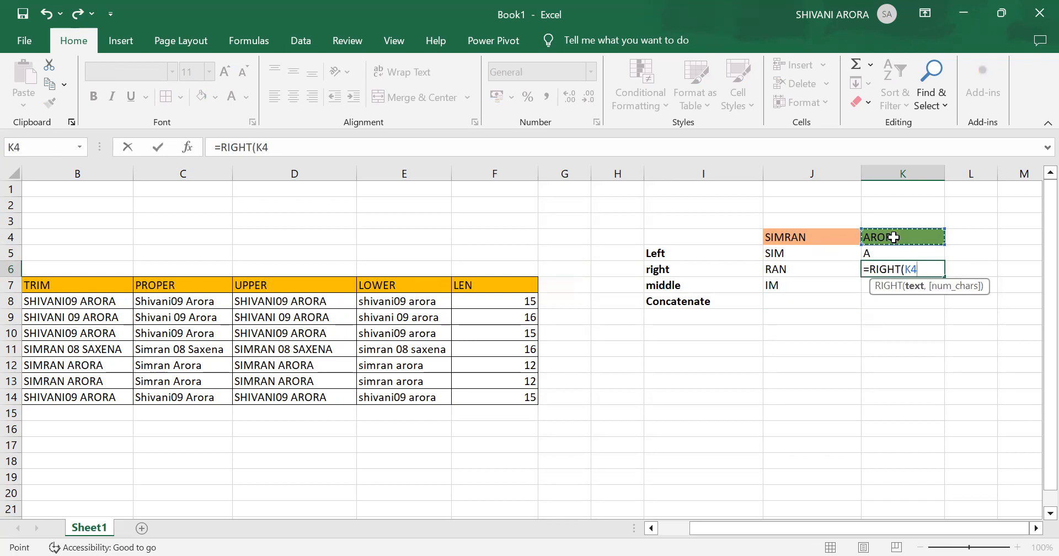
pyautogui.write(')')
pyautogui.press('Return')
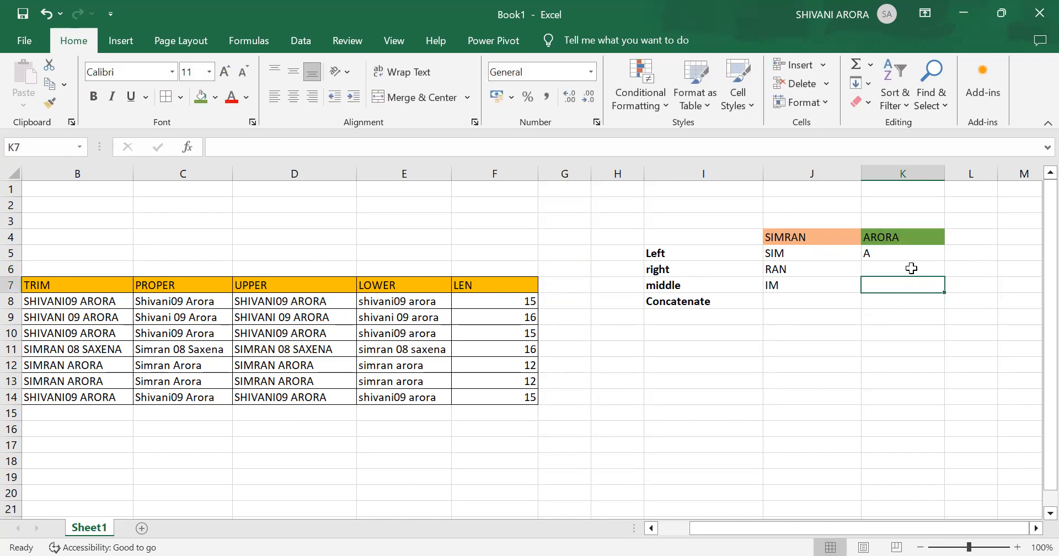
# - Re-enter the formula =RIGHT(K4) in cell K6, again without a character count
pyautogui.click(911, 267)
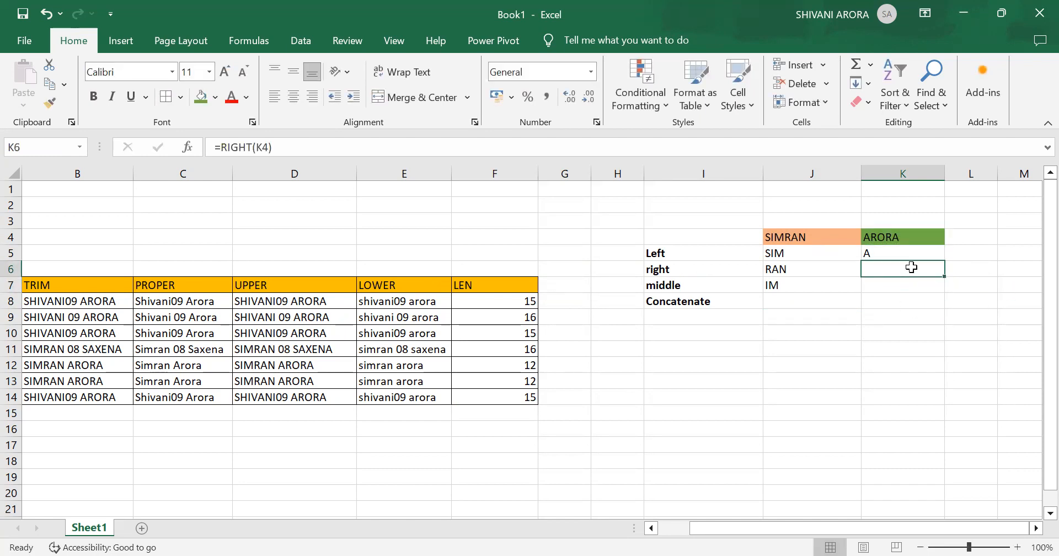
pyautogui.write('=')
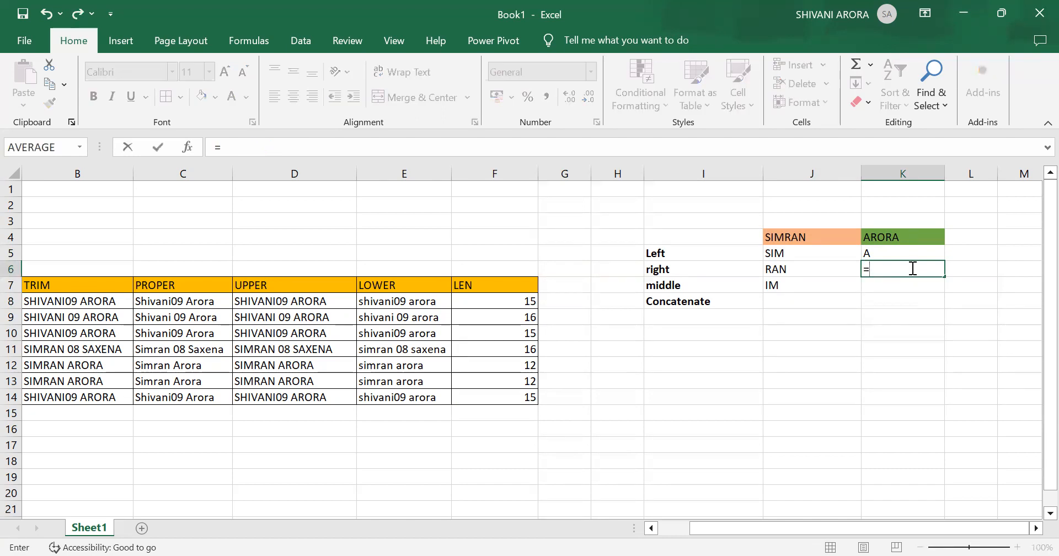
pyautogui.write('RIGHT')
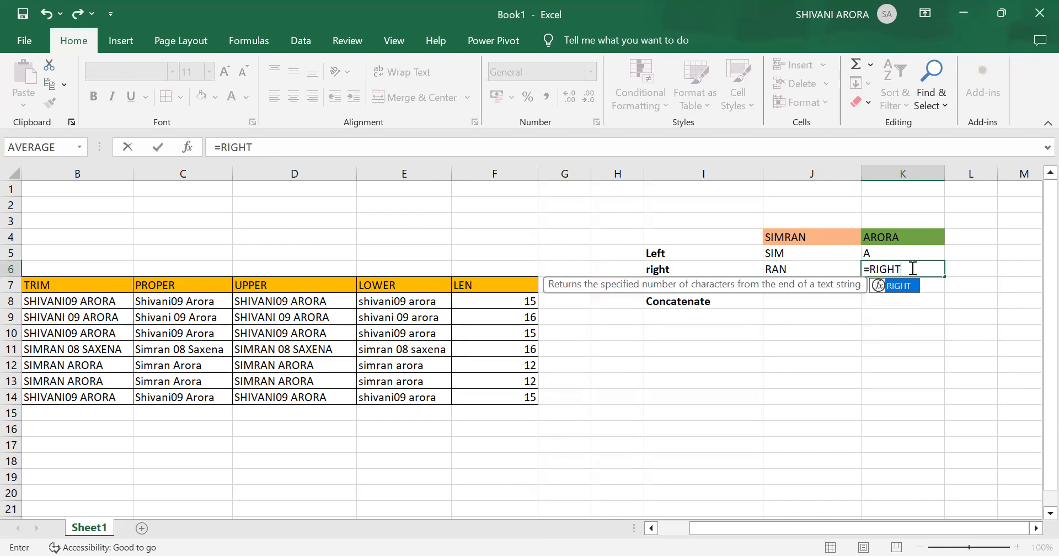
pyautogui.write('(')
pyautogui.click(930, 236)
pyautogui.write(')')
pyautogui.press('Return')
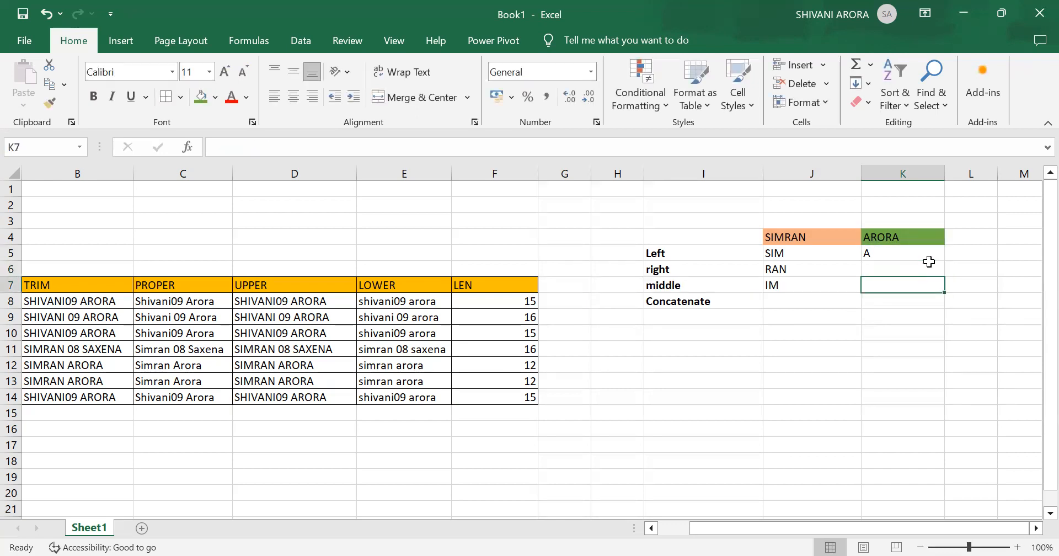
# - Replace the formula in cell K6 with =RIGHT(K4,2) to extract the last two characters
pyautogui.click(889, 271)
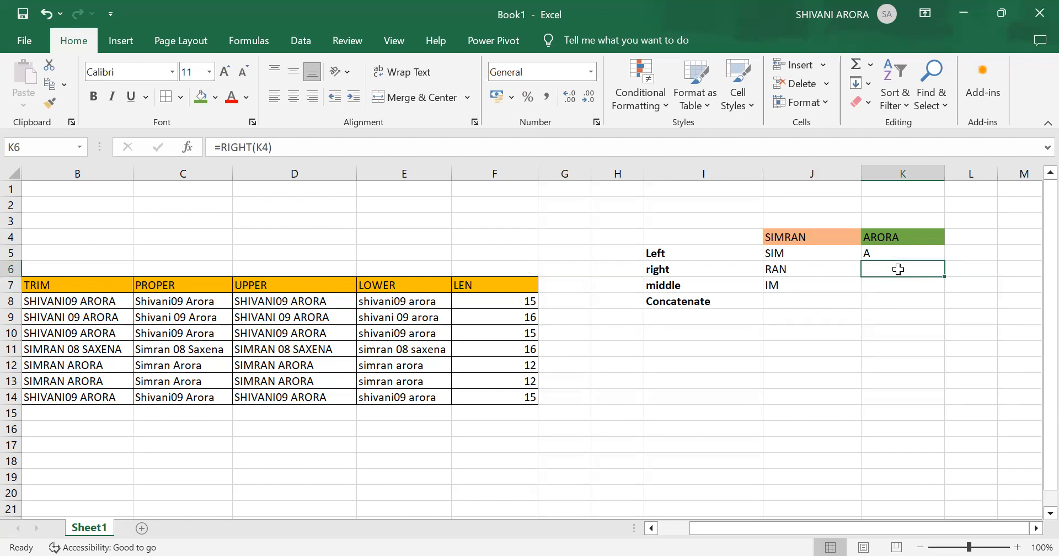
pyautogui.doubleClick(899, 270)
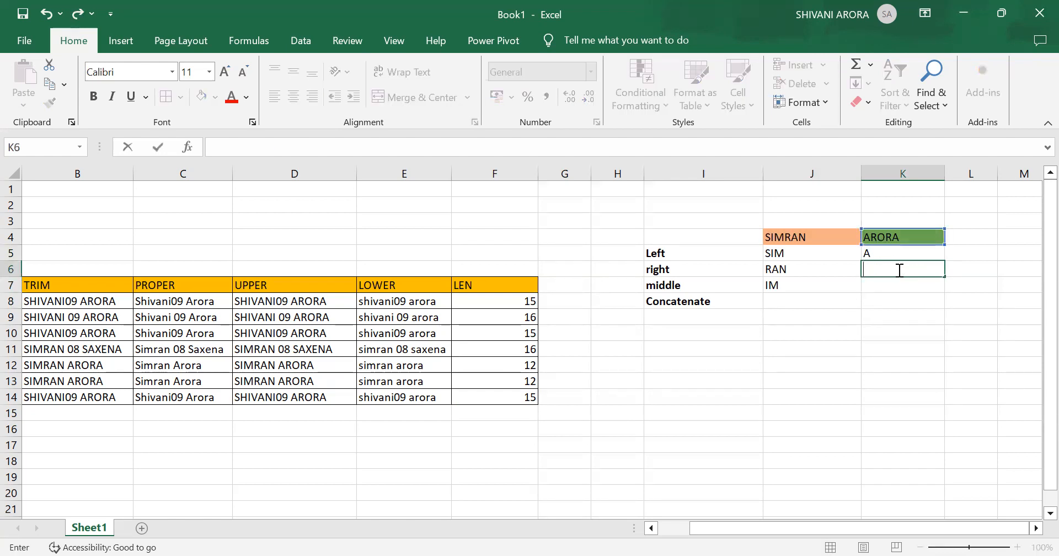
pyautogui.write('=')
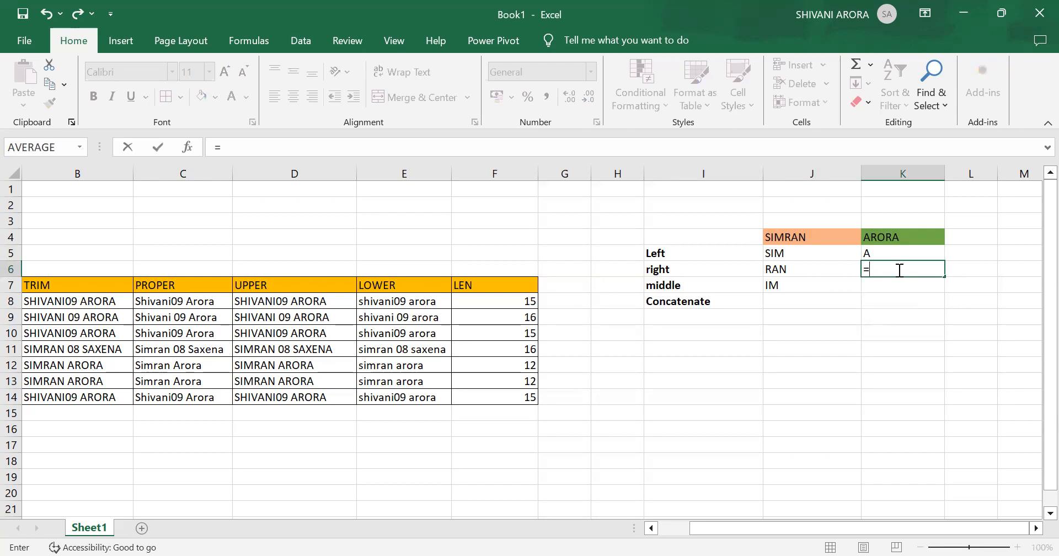
pyautogui.write('RIGHT')
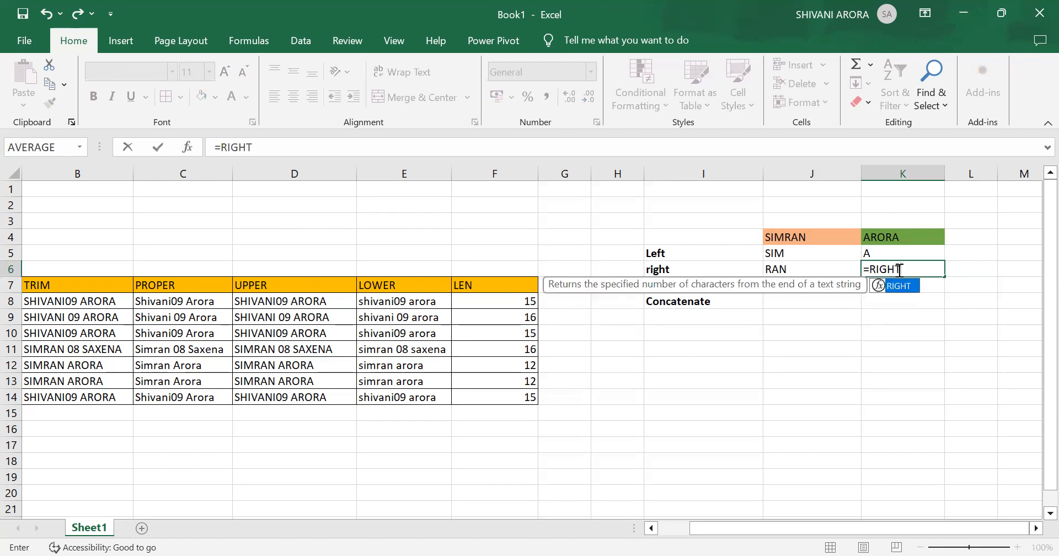
pyautogui.write('(')
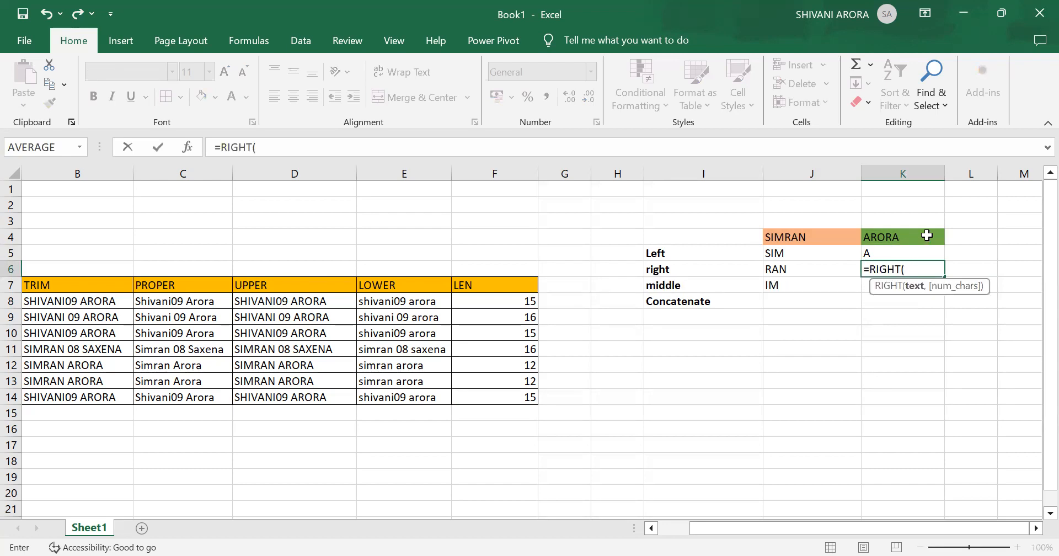
pyautogui.click(927, 237)
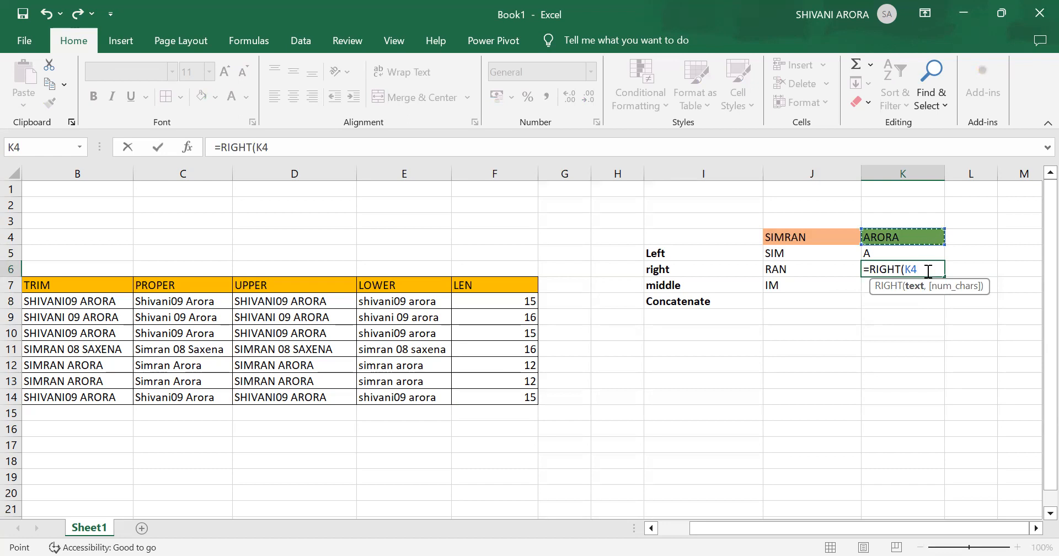
pyautogui.write(',3')
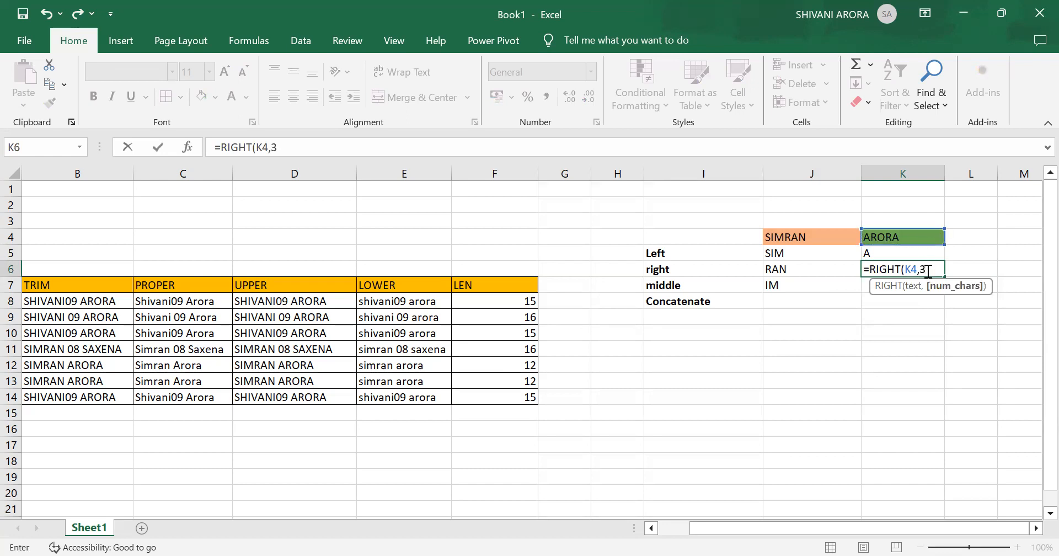
pyautogui.press('BackSpace')
pyautogui.write('2')
pyautogui.press('Return')
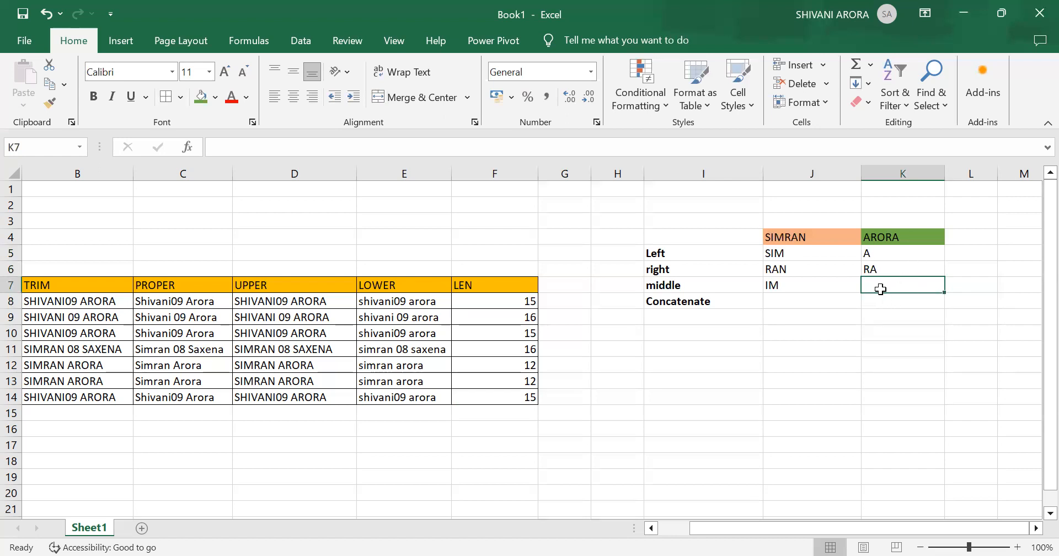
# - Enter =CONCATENATE(J4,K4) in cell J8, beside the Concatenate label, to join the two texts
pyautogui.click(789, 303)
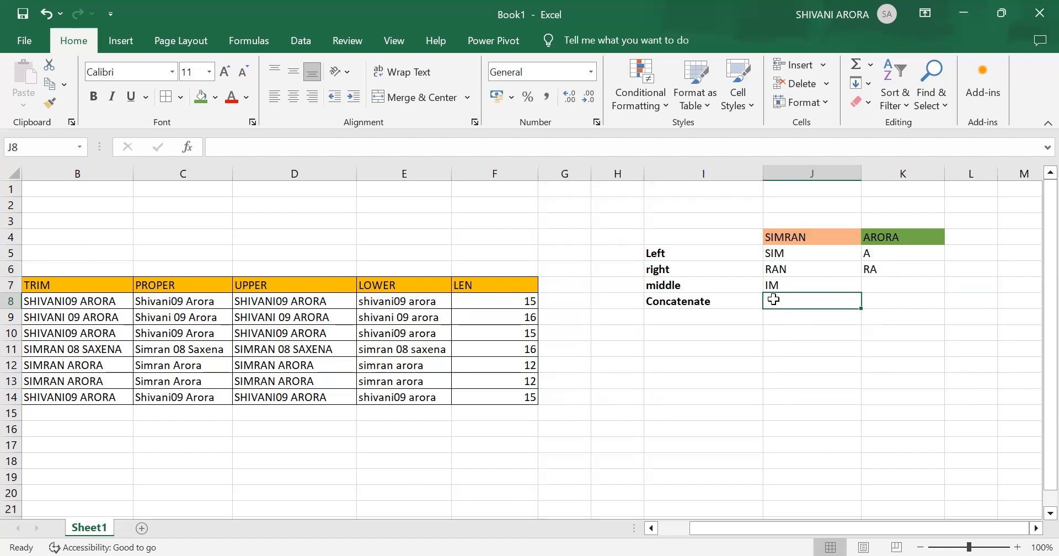
pyautogui.write('=')
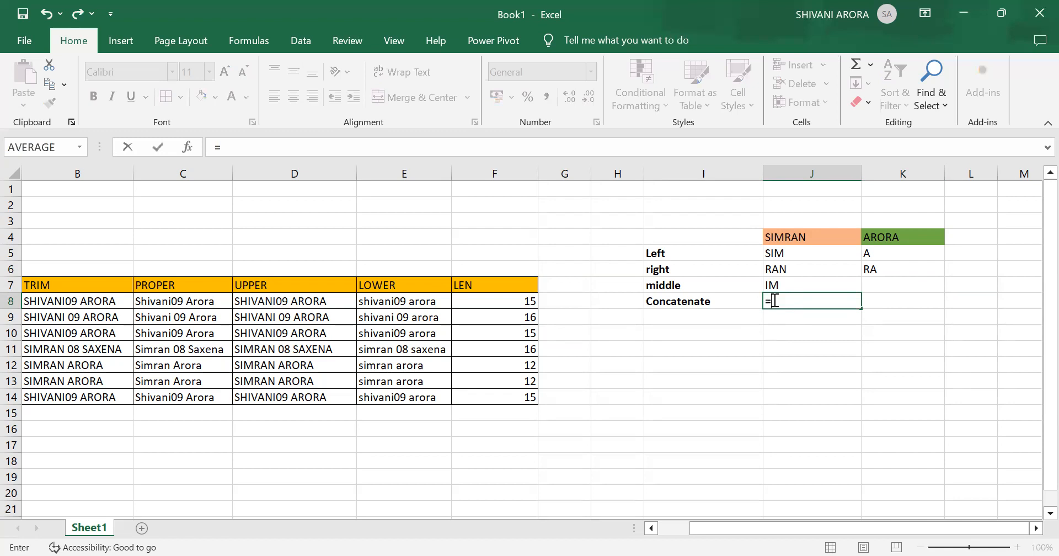
pyautogui.write('CONCAT')
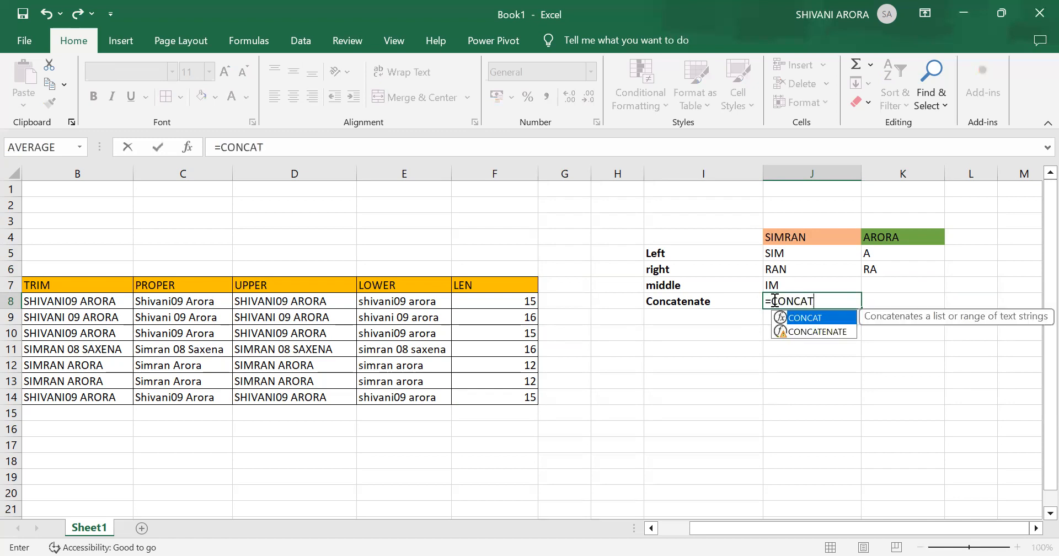
pyautogui.write('ENATE')
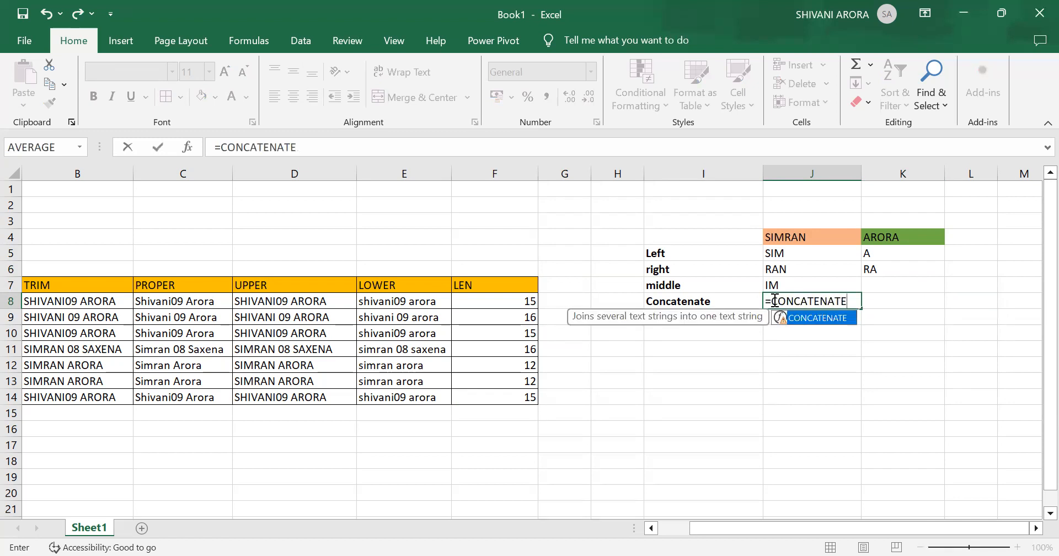
pyautogui.write('(')
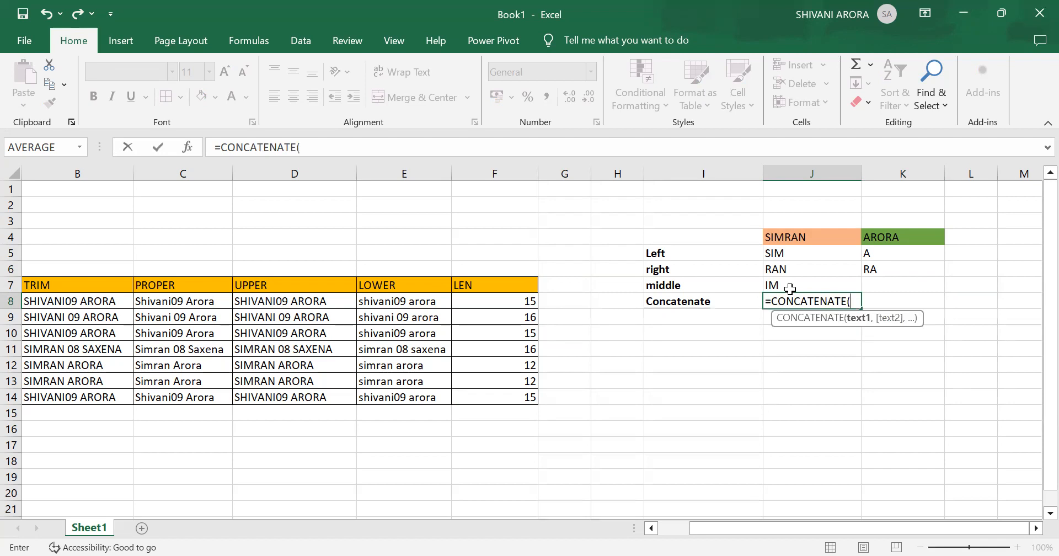
pyautogui.click(838, 238)
pyautogui.write(',')
pyautogui.click(913, 237)
pyautogui.write(')')
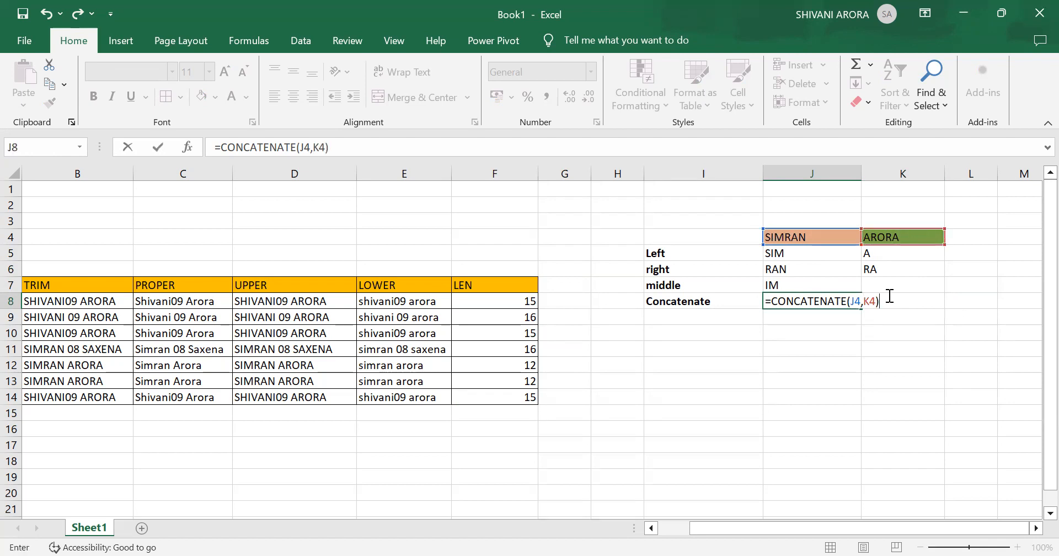
pyautogui.press('Return')
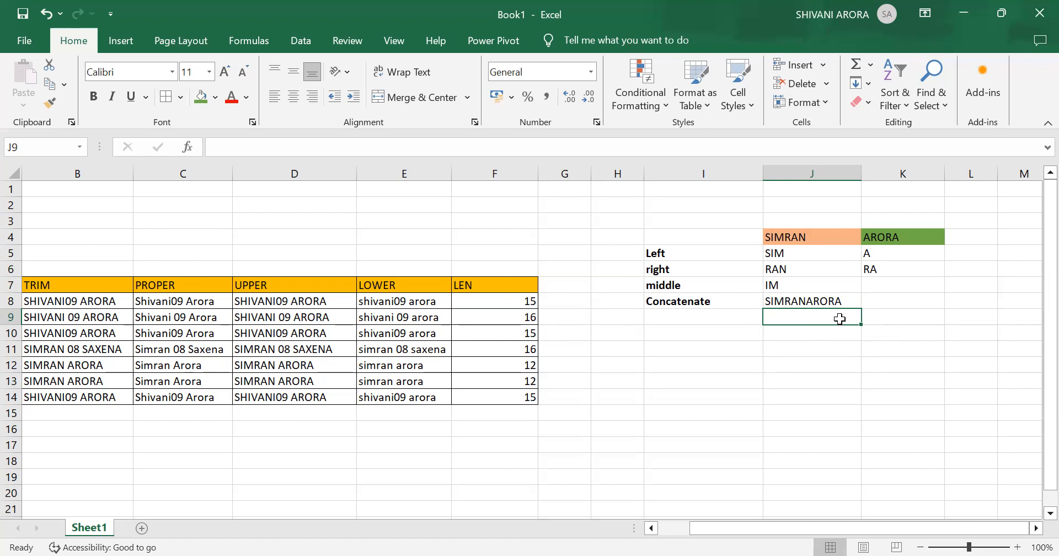
# - Enter =CONCATENATE(J4,"",K4) in cell J9, with an empty string between the two cell references
pyautogui.write('=')
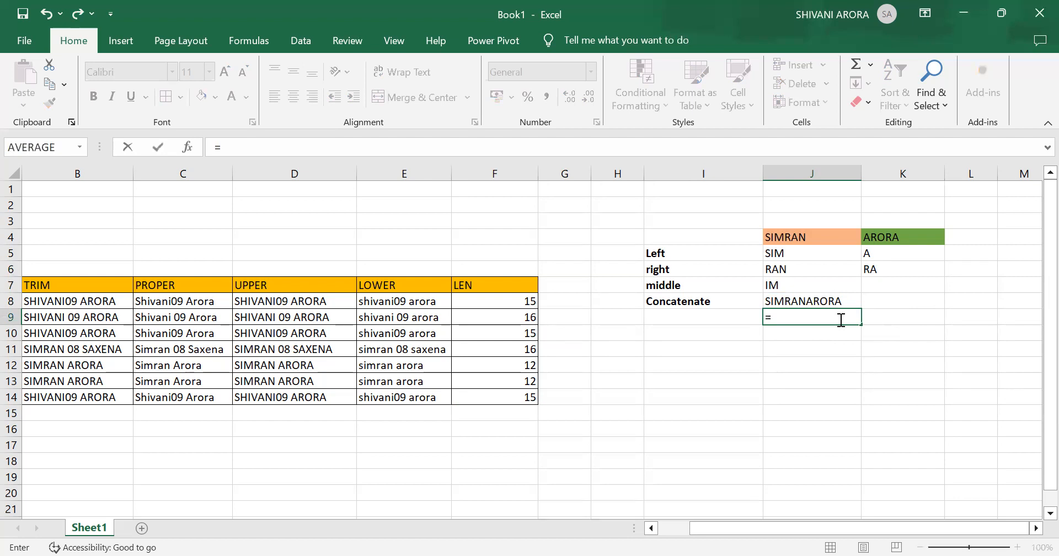
pyautogui.write('CONCATE')
pyautogui.press('BackSpace')
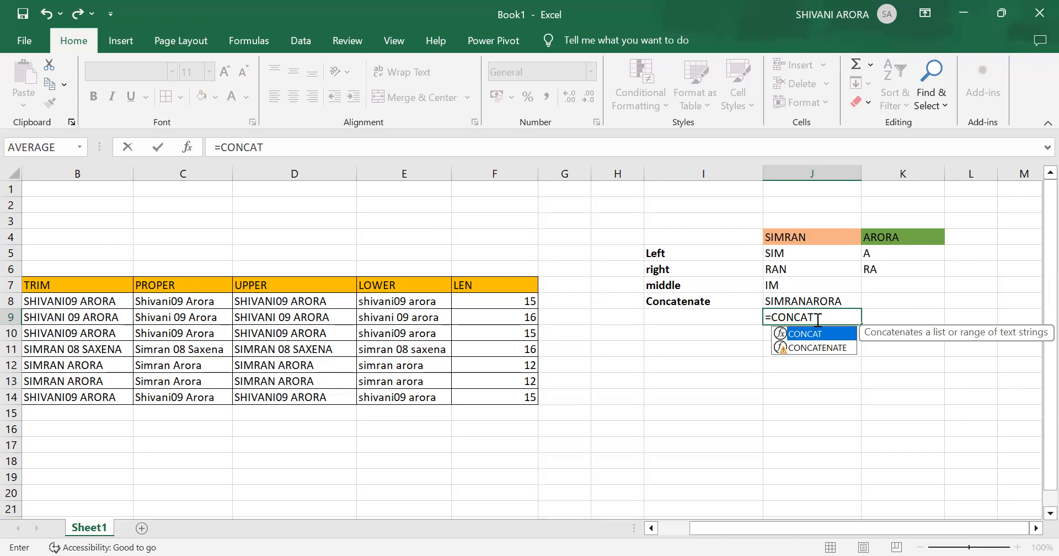
pyautogui.write('ENATE')
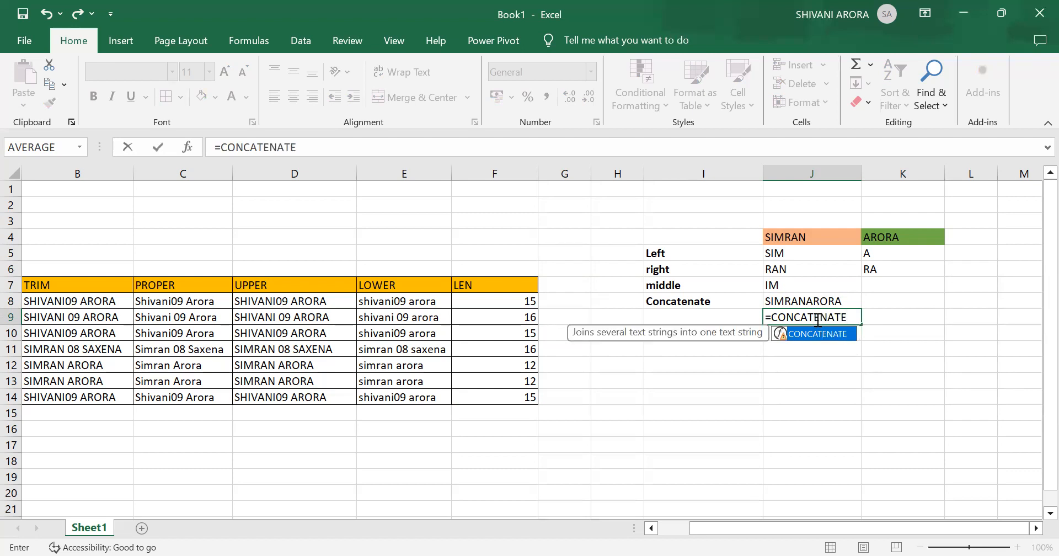
pyautogui.write('(')
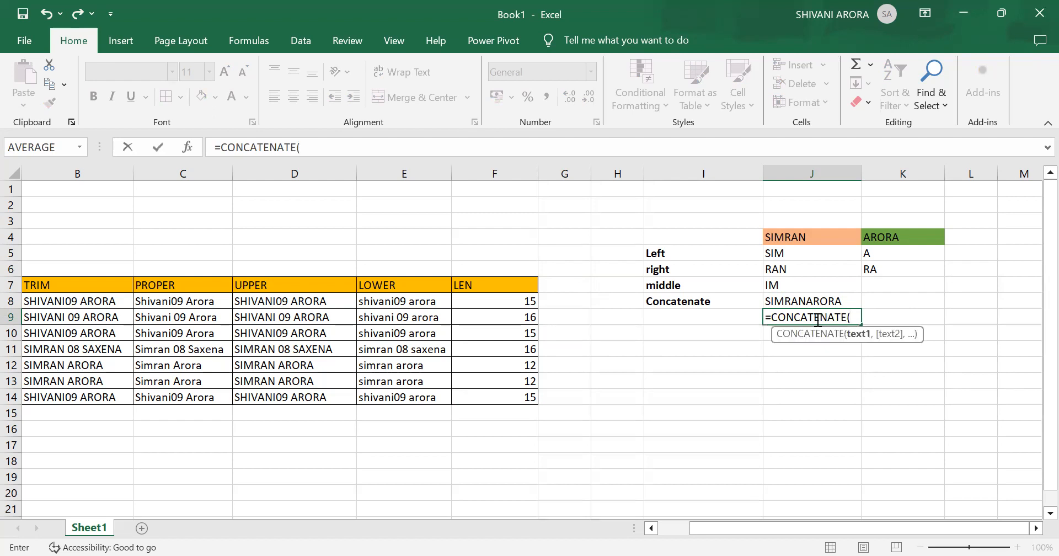
pyautogui.click(812, 239)
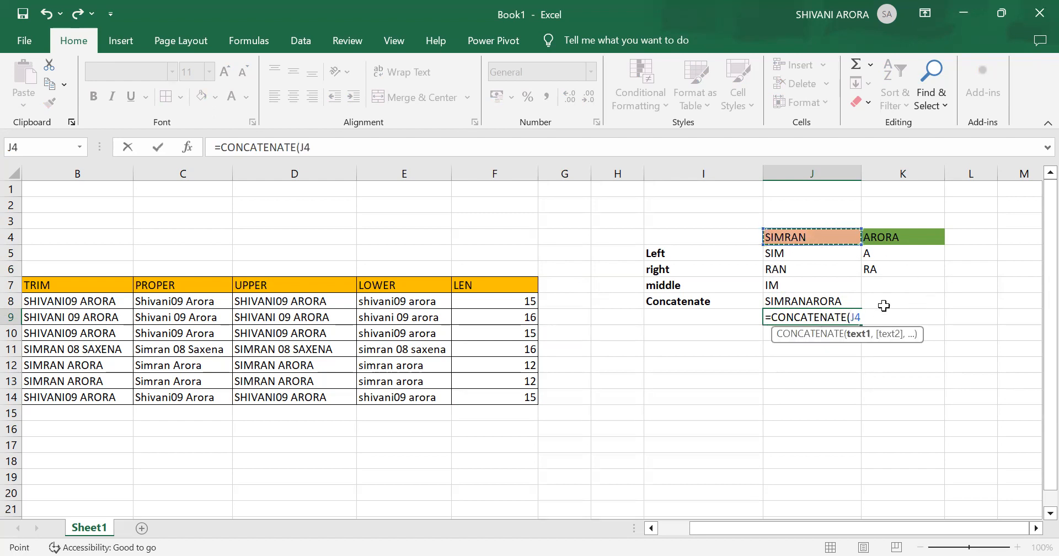
pyautogui.write(',')
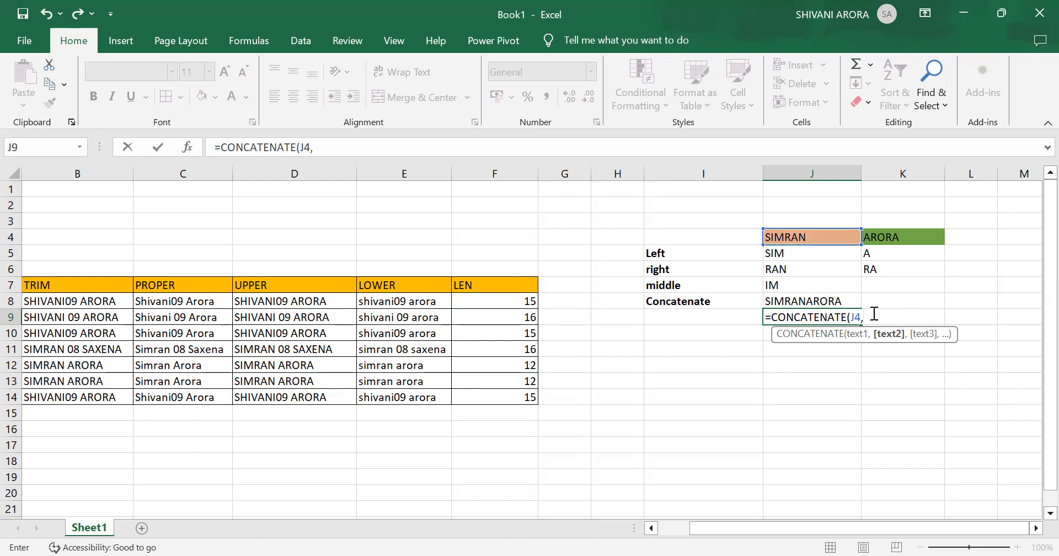
pyautogui.write('""<')
pyautogui.press('BackSpace')
pyautogui.write(',')
pyautogui.click(910, 243)
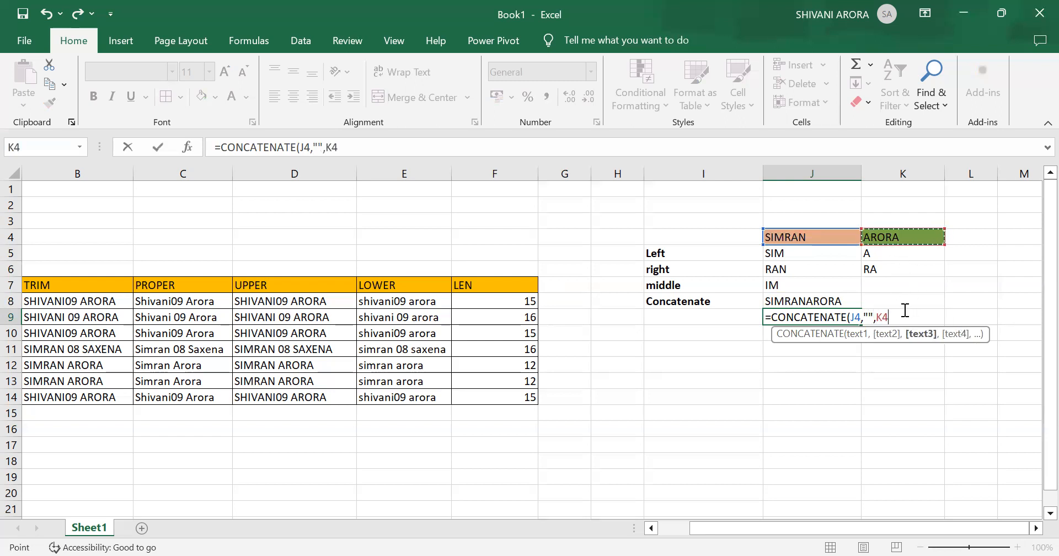
pyautogui.write(')')
pyautogui.press('Return')
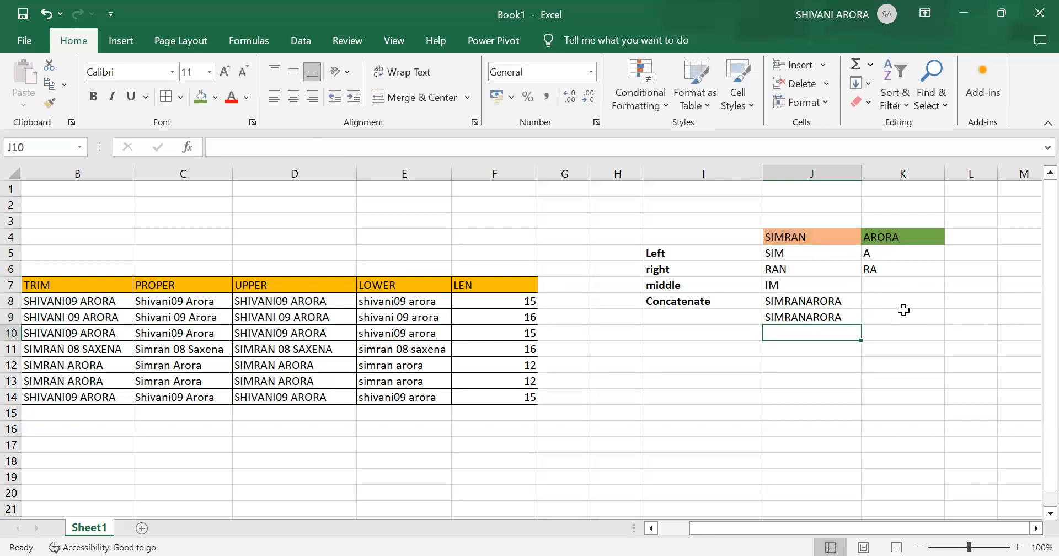
# - Replace the formula in cell J9 with =CONCATENATE(J4, " ", K4), putting blank spaces between the two texts
pyautogui.doubleClick(809, 318)
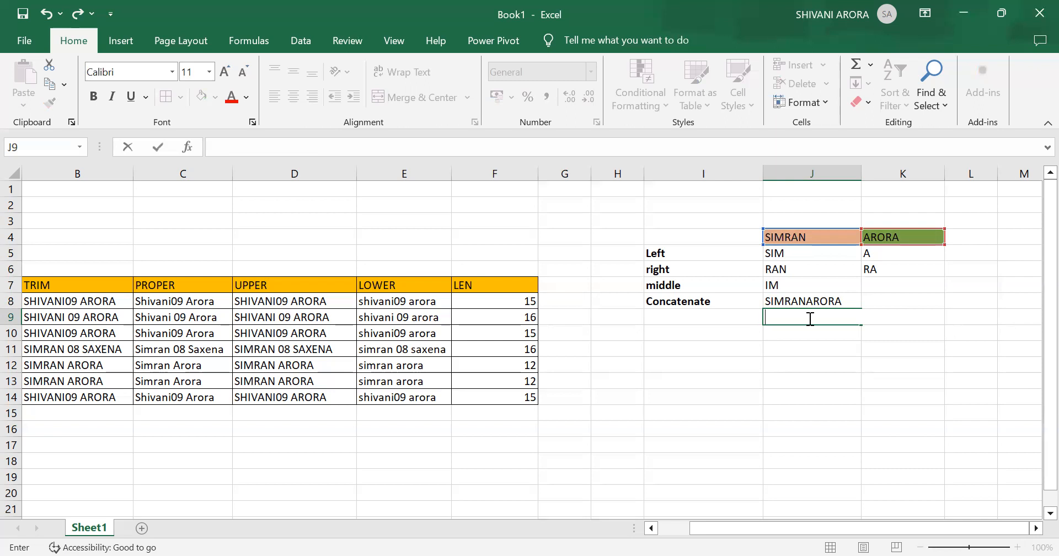
pyautogui.write('=SIM')
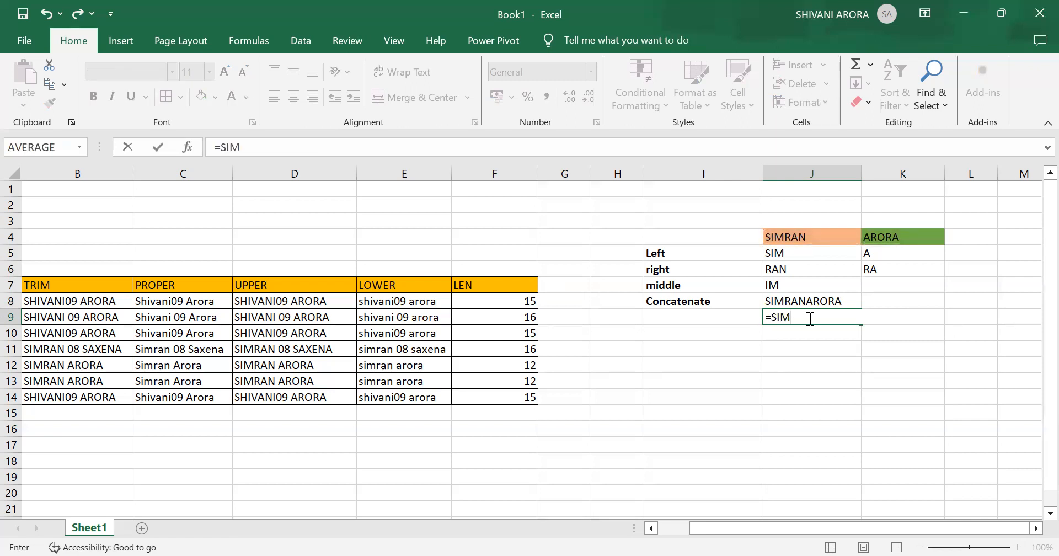
pyautogui.press('BackSpace')
pyautogui.press('BackSpace')
pyautogui.press('BackSpace')
pyautogui.write('CONCATENA')
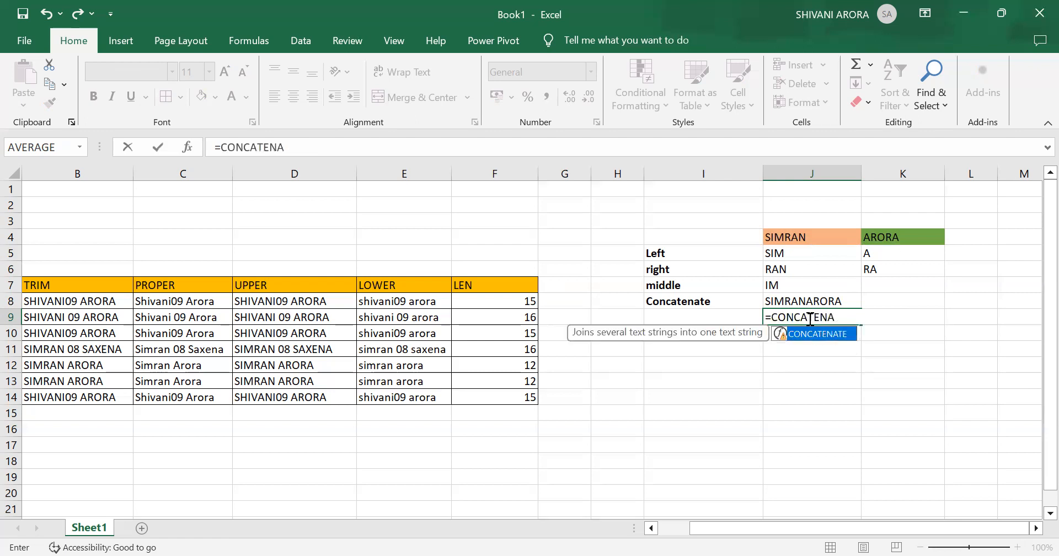
pyautogui.write('TE(')
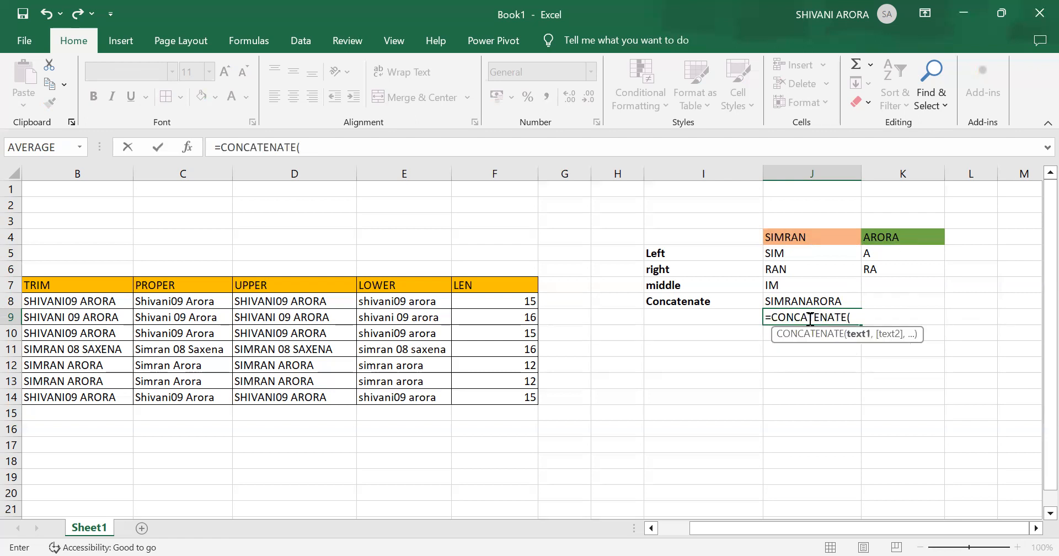
pyautogui.click(830, 244)
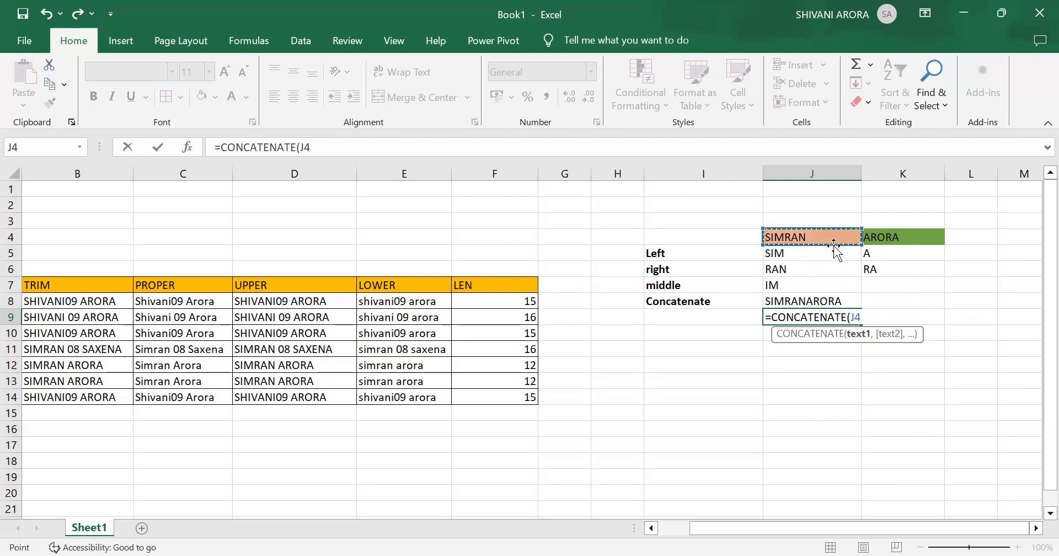
pyautogui.write(',')
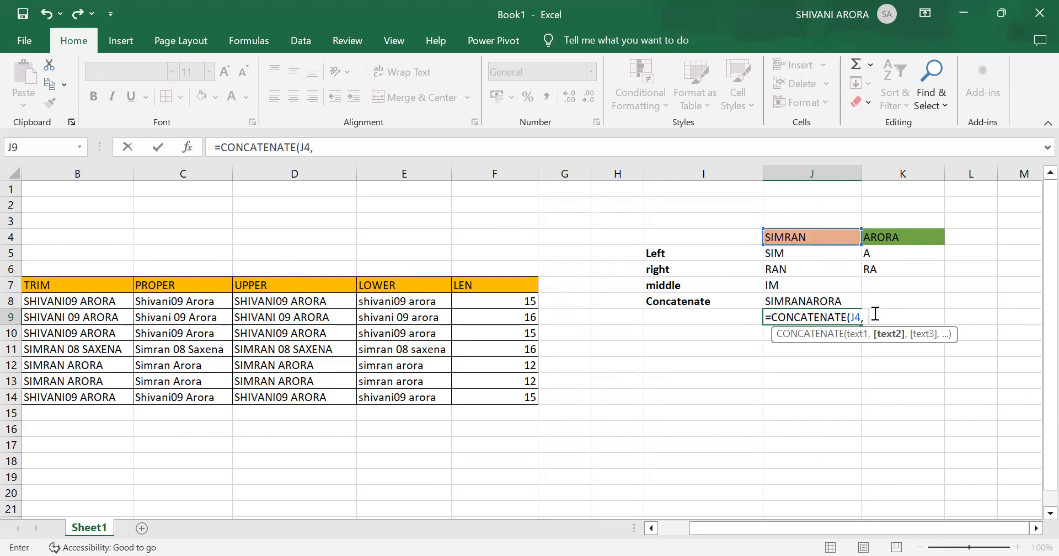
pyautogui.write(' "')
pyautogui.write(',')
pyautogui.click(929, 238)
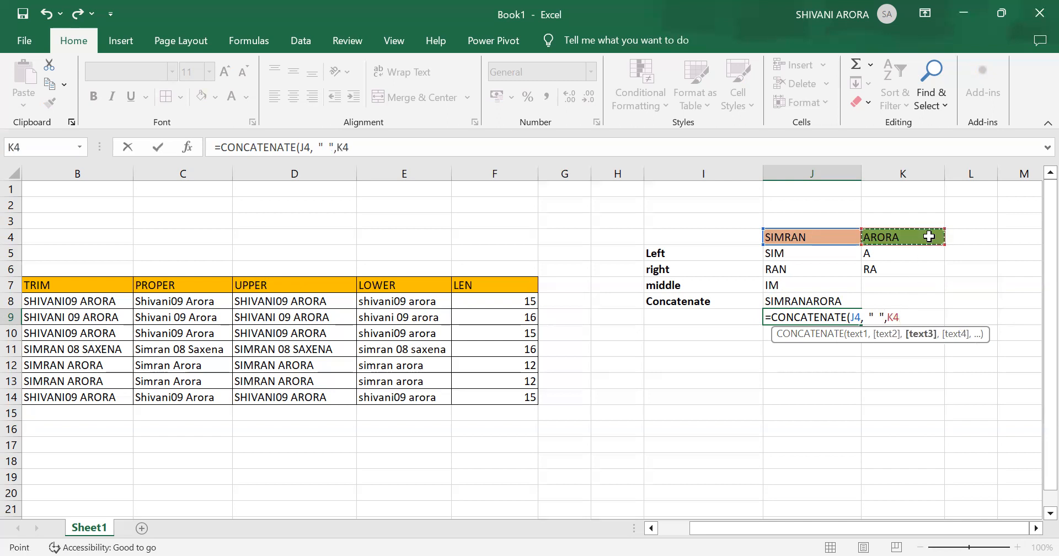
pyautogui.click(890, 318)
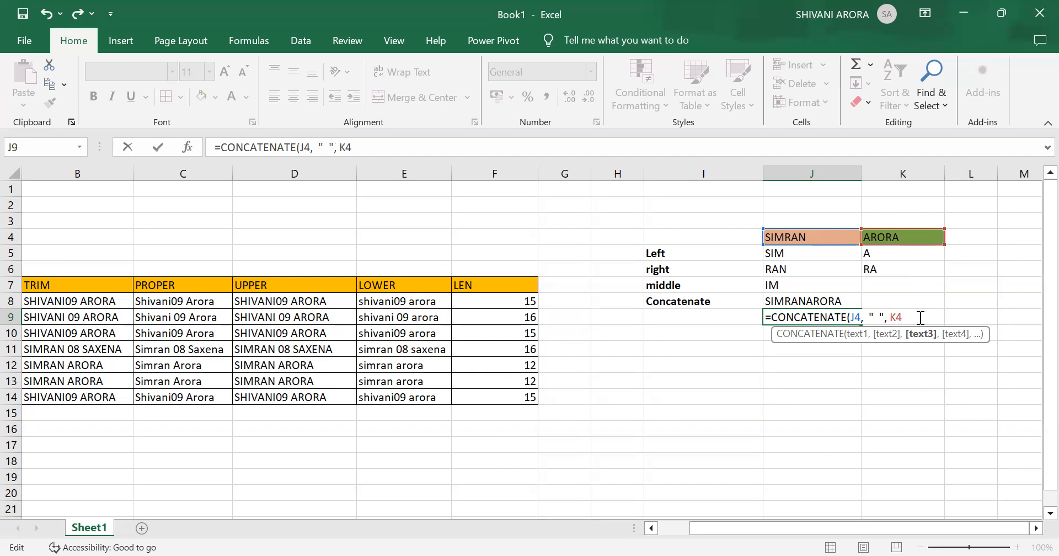
pyautogui.write('_')
pyautogui.press('BackSpace')
pyautogui.write(')')
pyautogui.press('Return')
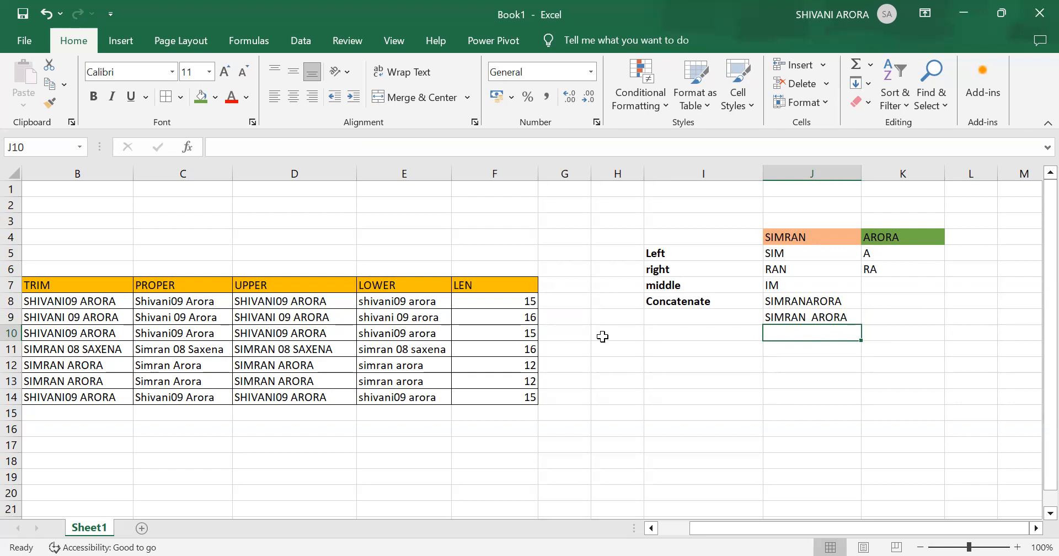
pyautogui.hscroll(-2, 603, 336)
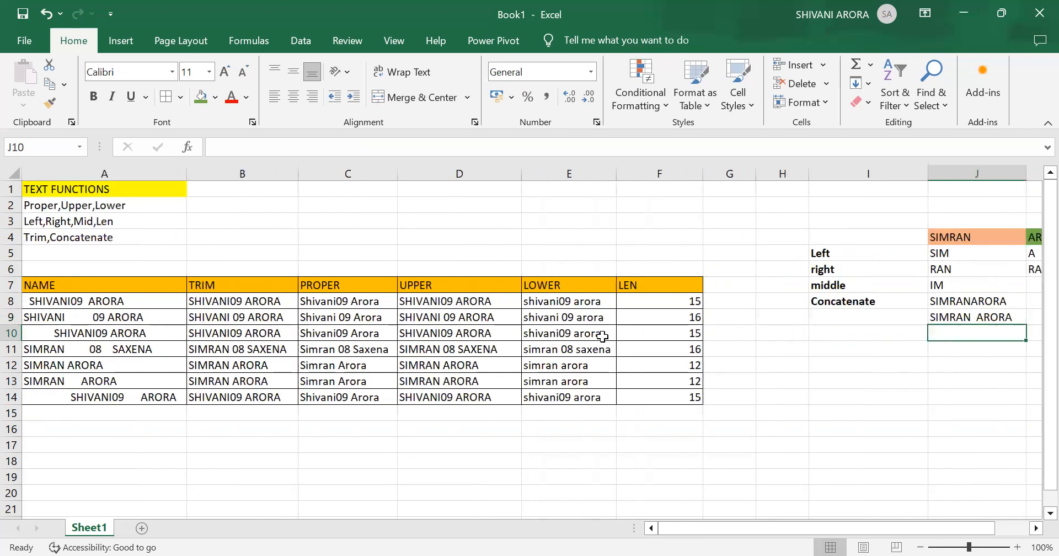
pyautogui.hscroll(2, 603, 336)
pyautogui.hscroll(-1, 602, 336)
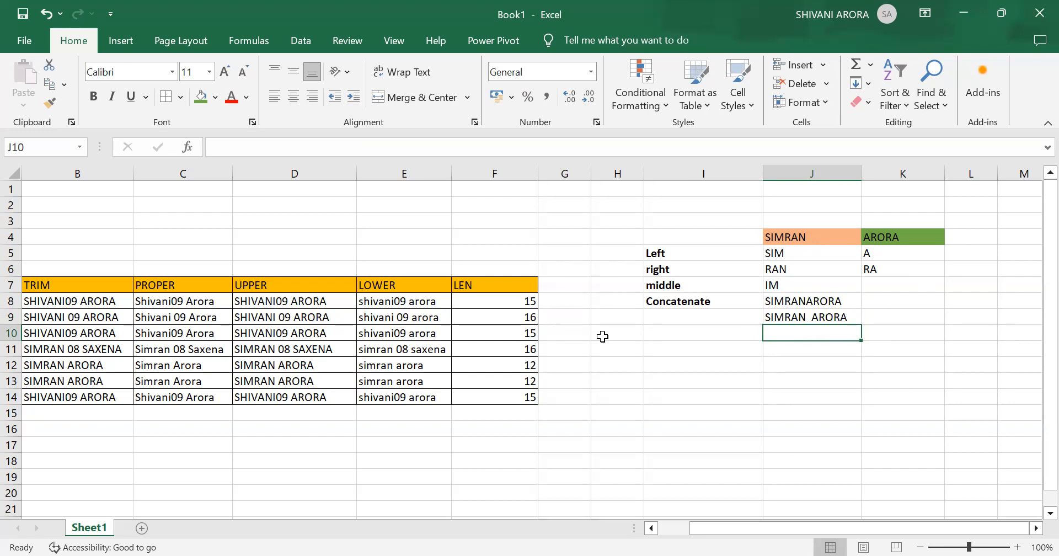
pyautogui.hscroll(-2, 602, 337)
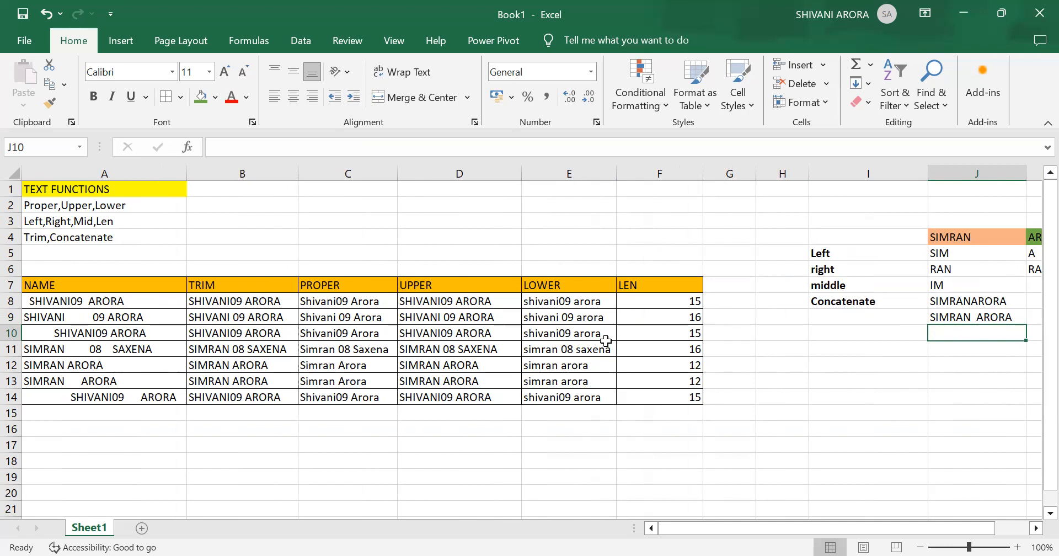
pyautogui.scroll(1, 515, 314)
pyautogui.click(860, 24)
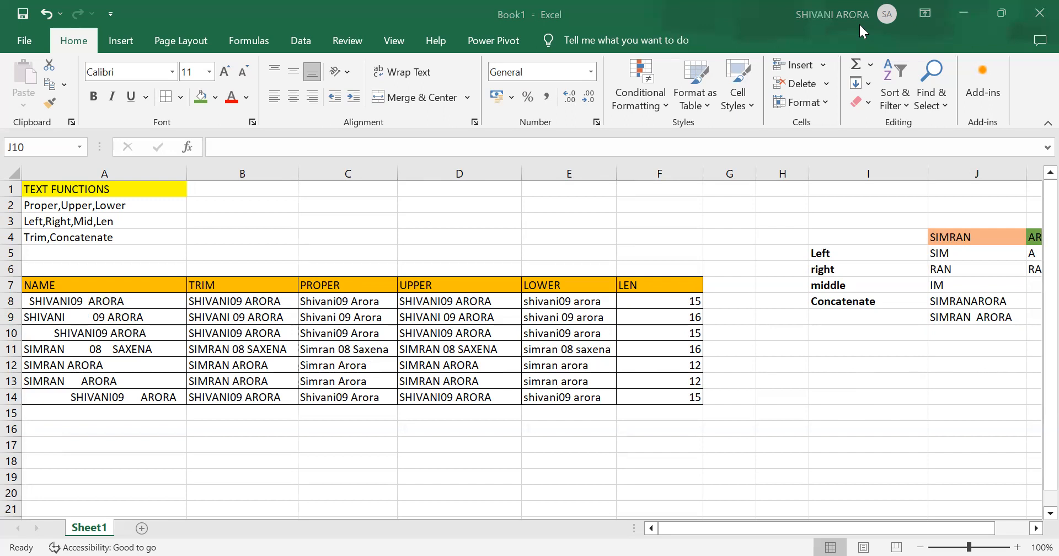